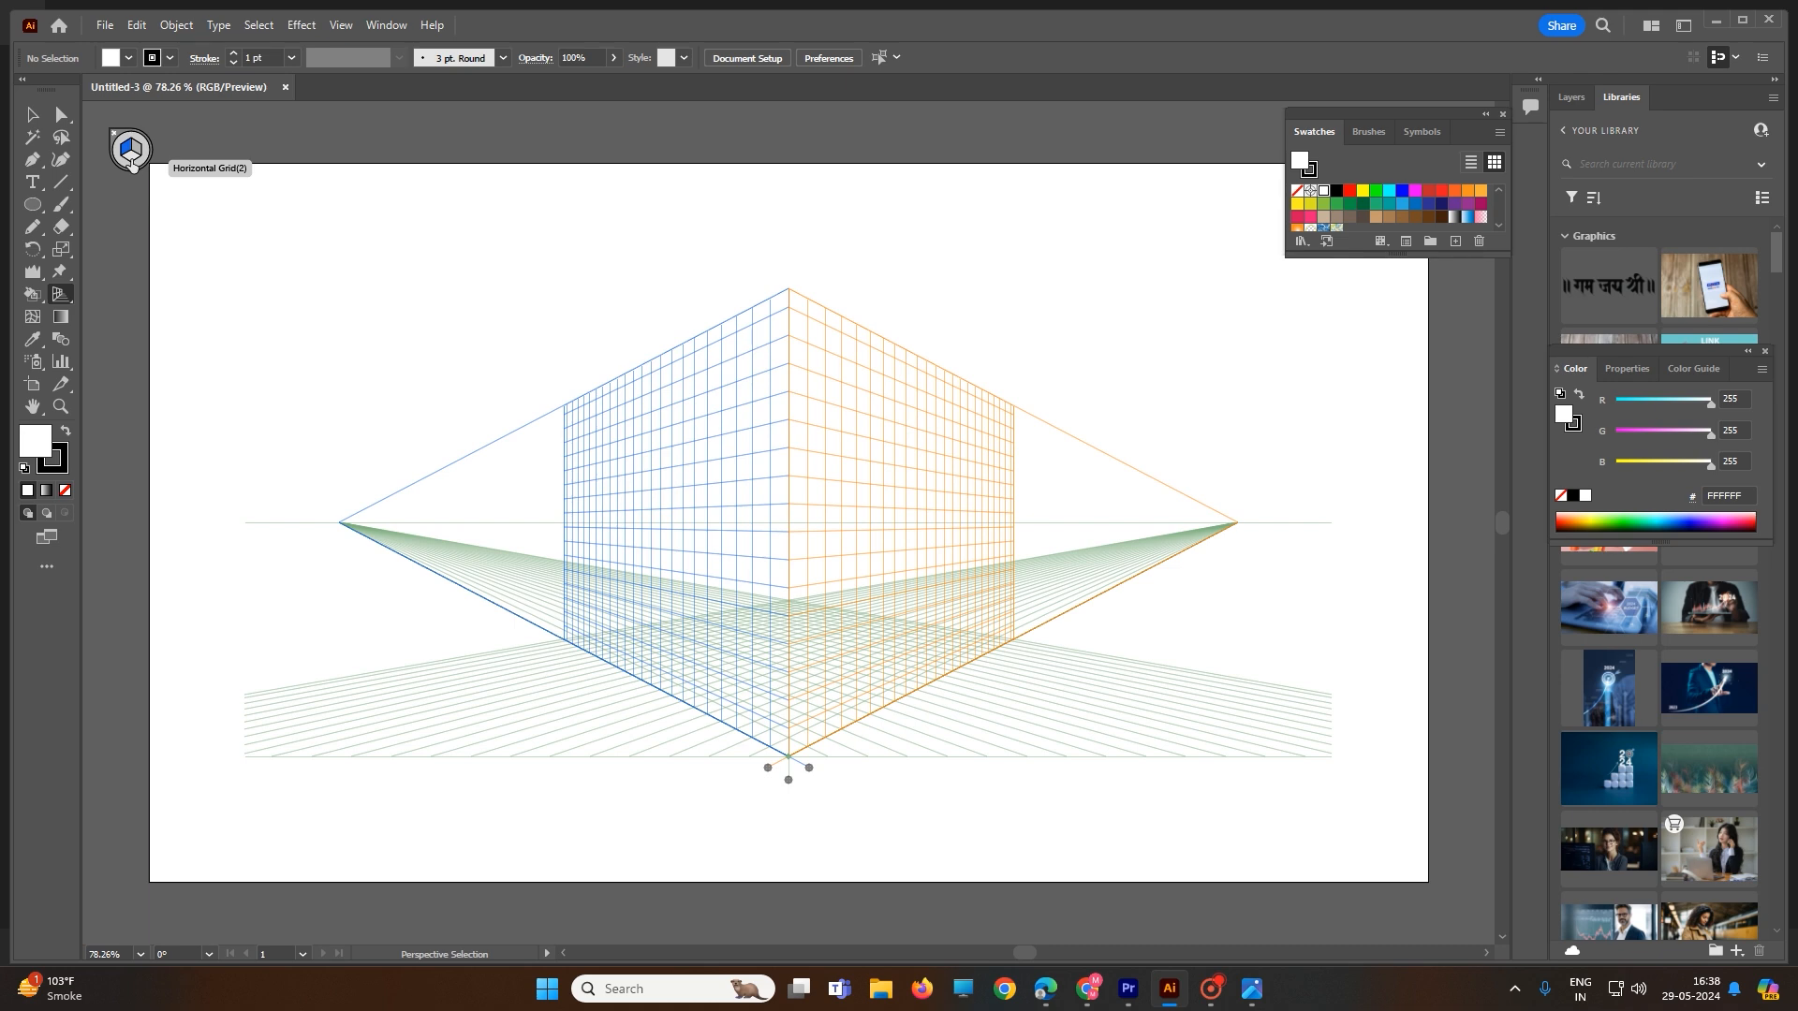
Step: Switch to the Perspective Selection tool and make the left grid the active plane
{"action": "key", "text": "shift+p"}
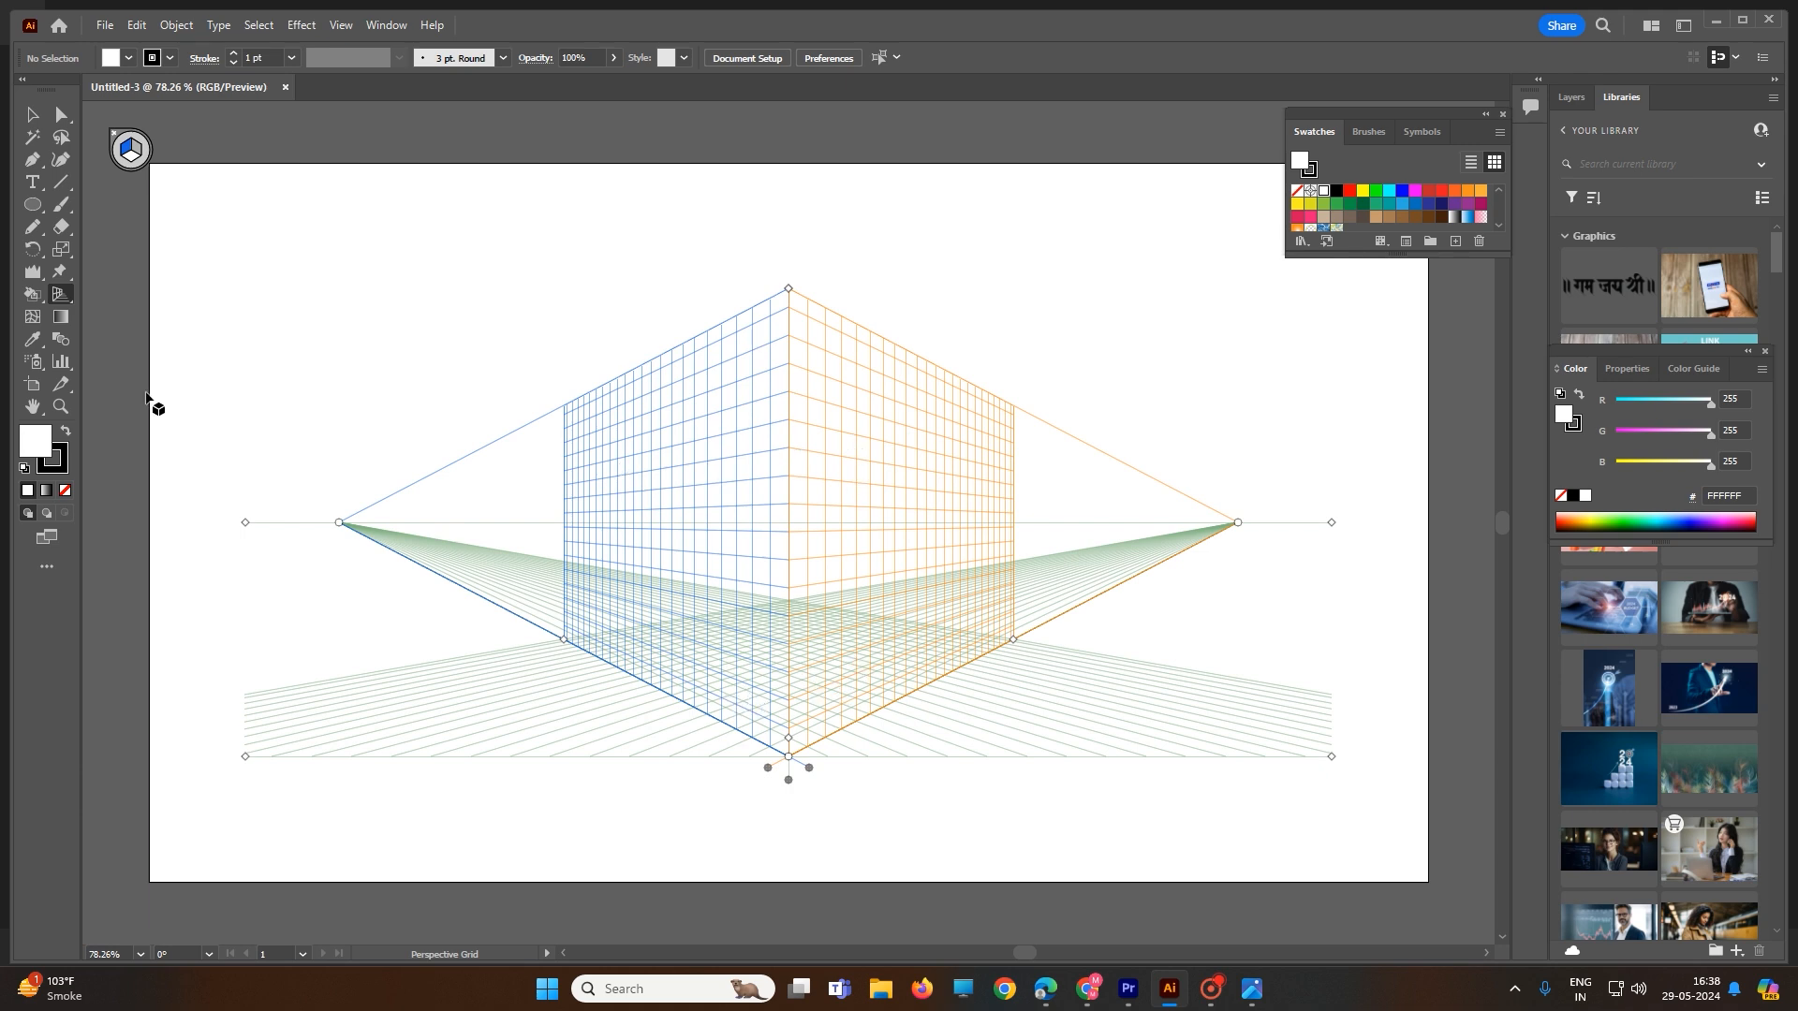
{"action": "right_click", "coordinate": [65, 300]}
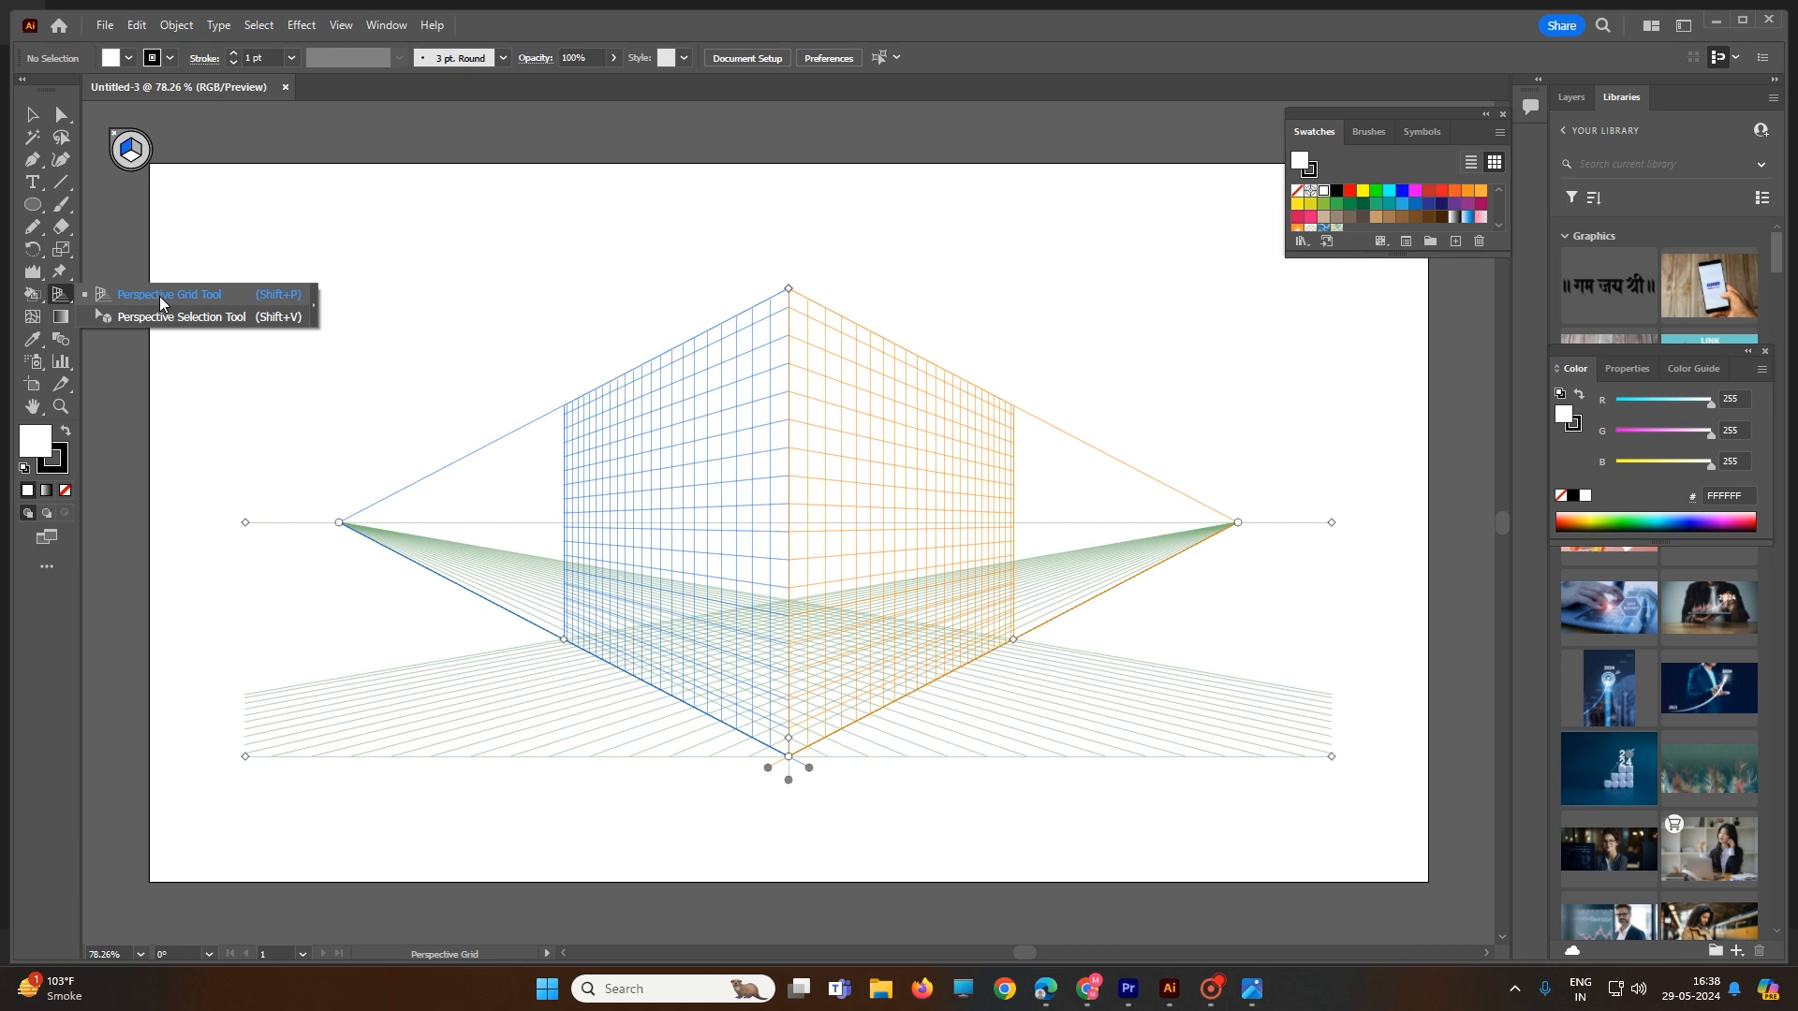
{"action": "left_click", "coordinate": [223, 318]}
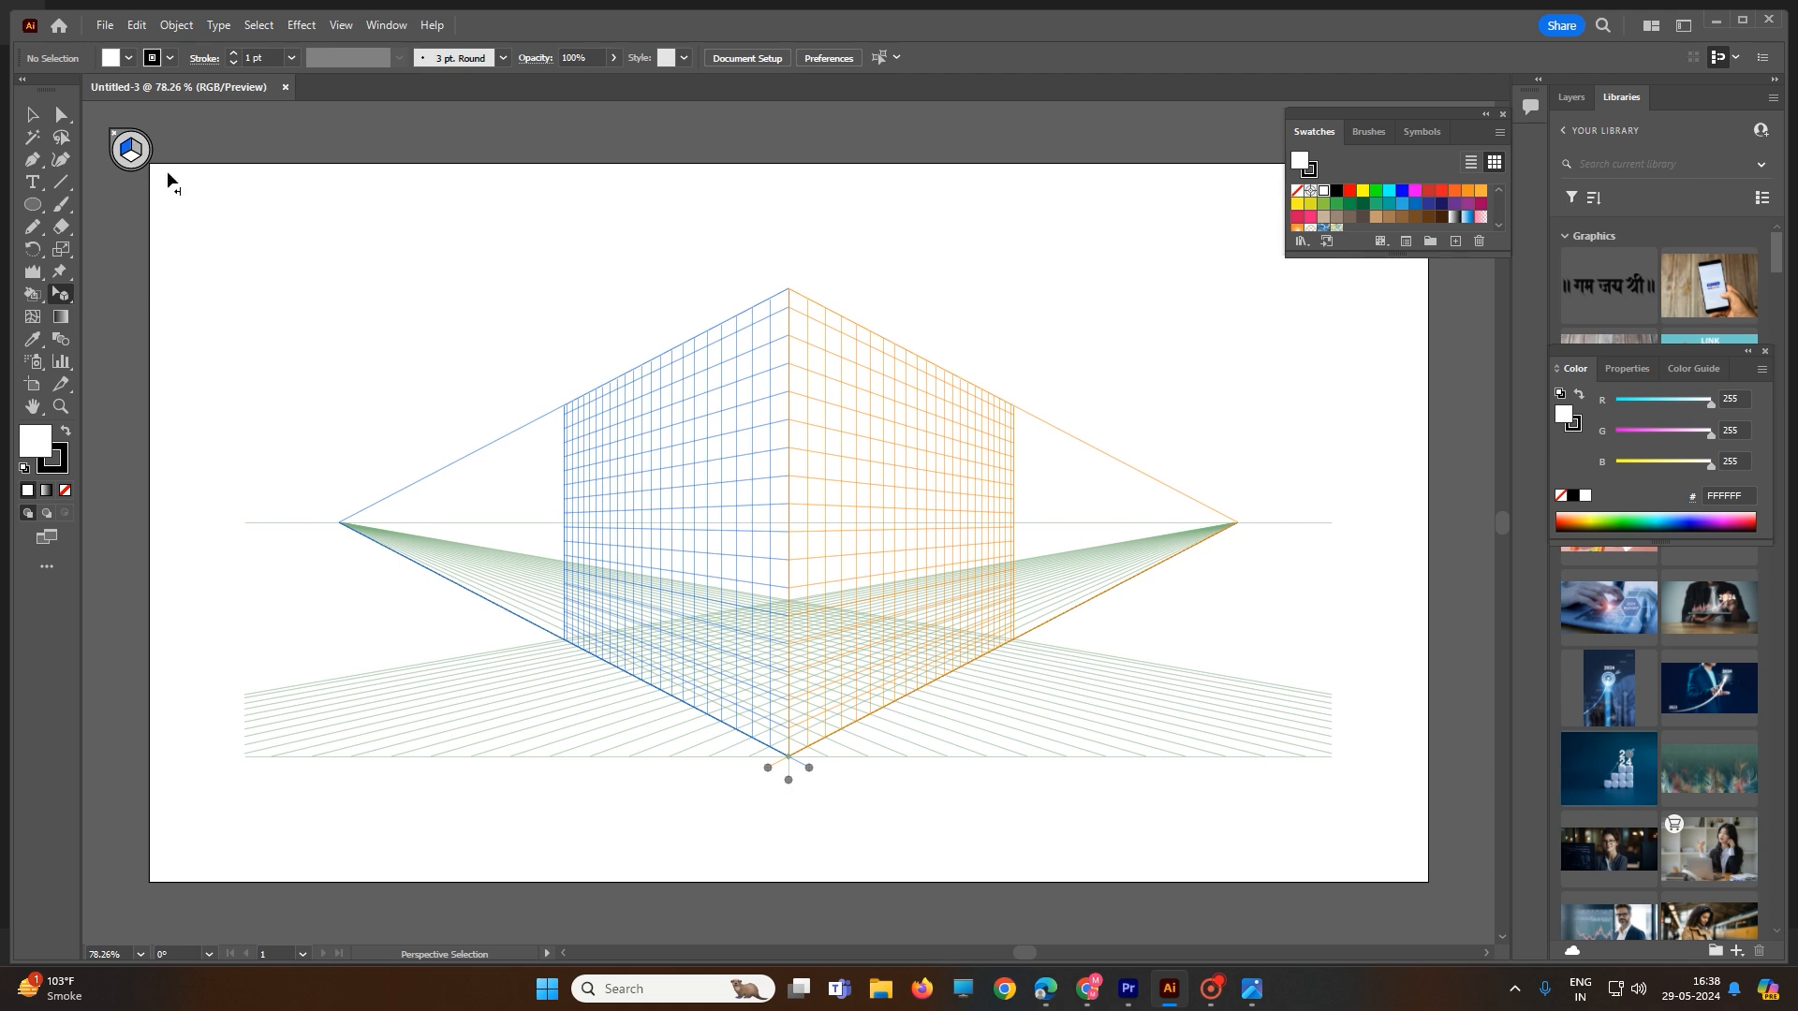
{"action": "left_click", "coordinate": [138, 156]}
{"action": "left_click", "coordinate": [125, 151]}
{"action": "left_click", "coordinate": [128, 162]}
{"action": "left_click", "coordinate": [126, 148]}
Step: Draw a rectangle about 679 by 500 pt covering the left grid wall and fill it with yellow
{"action": "left_click", "coordinate": [36, 208]}
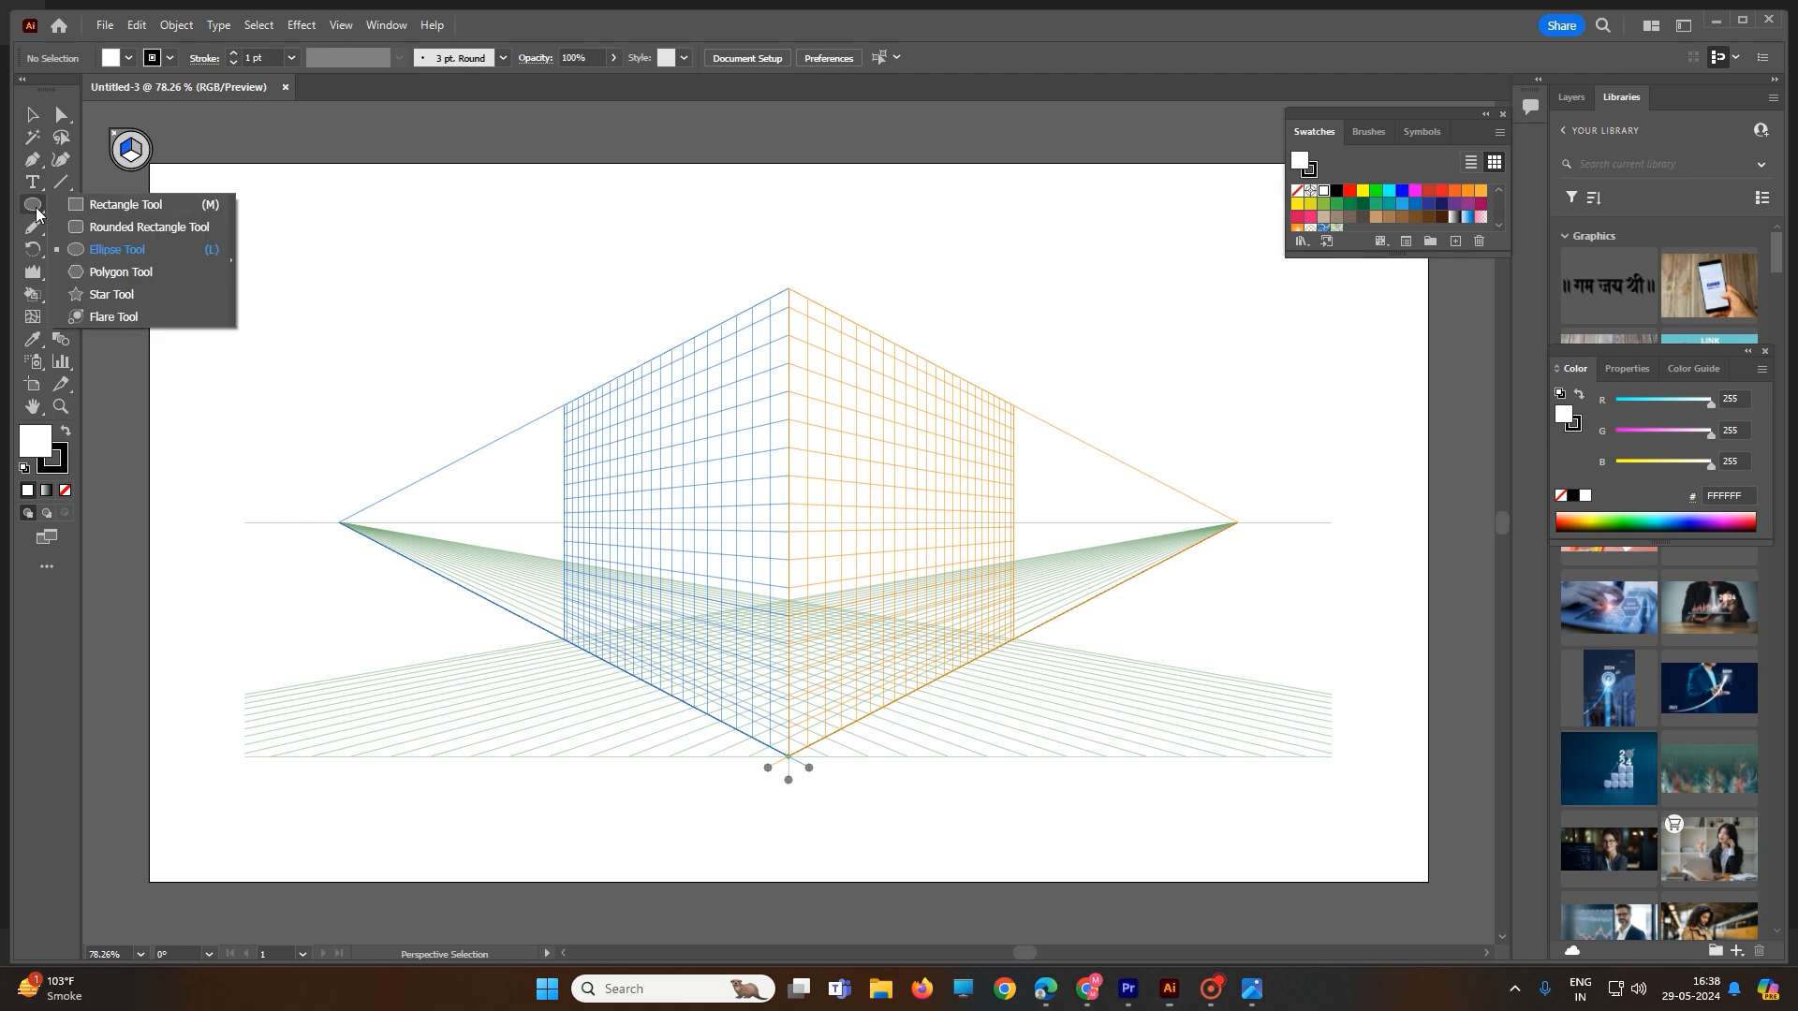
{"action": "left_click", "coordinate": [101, 205]}
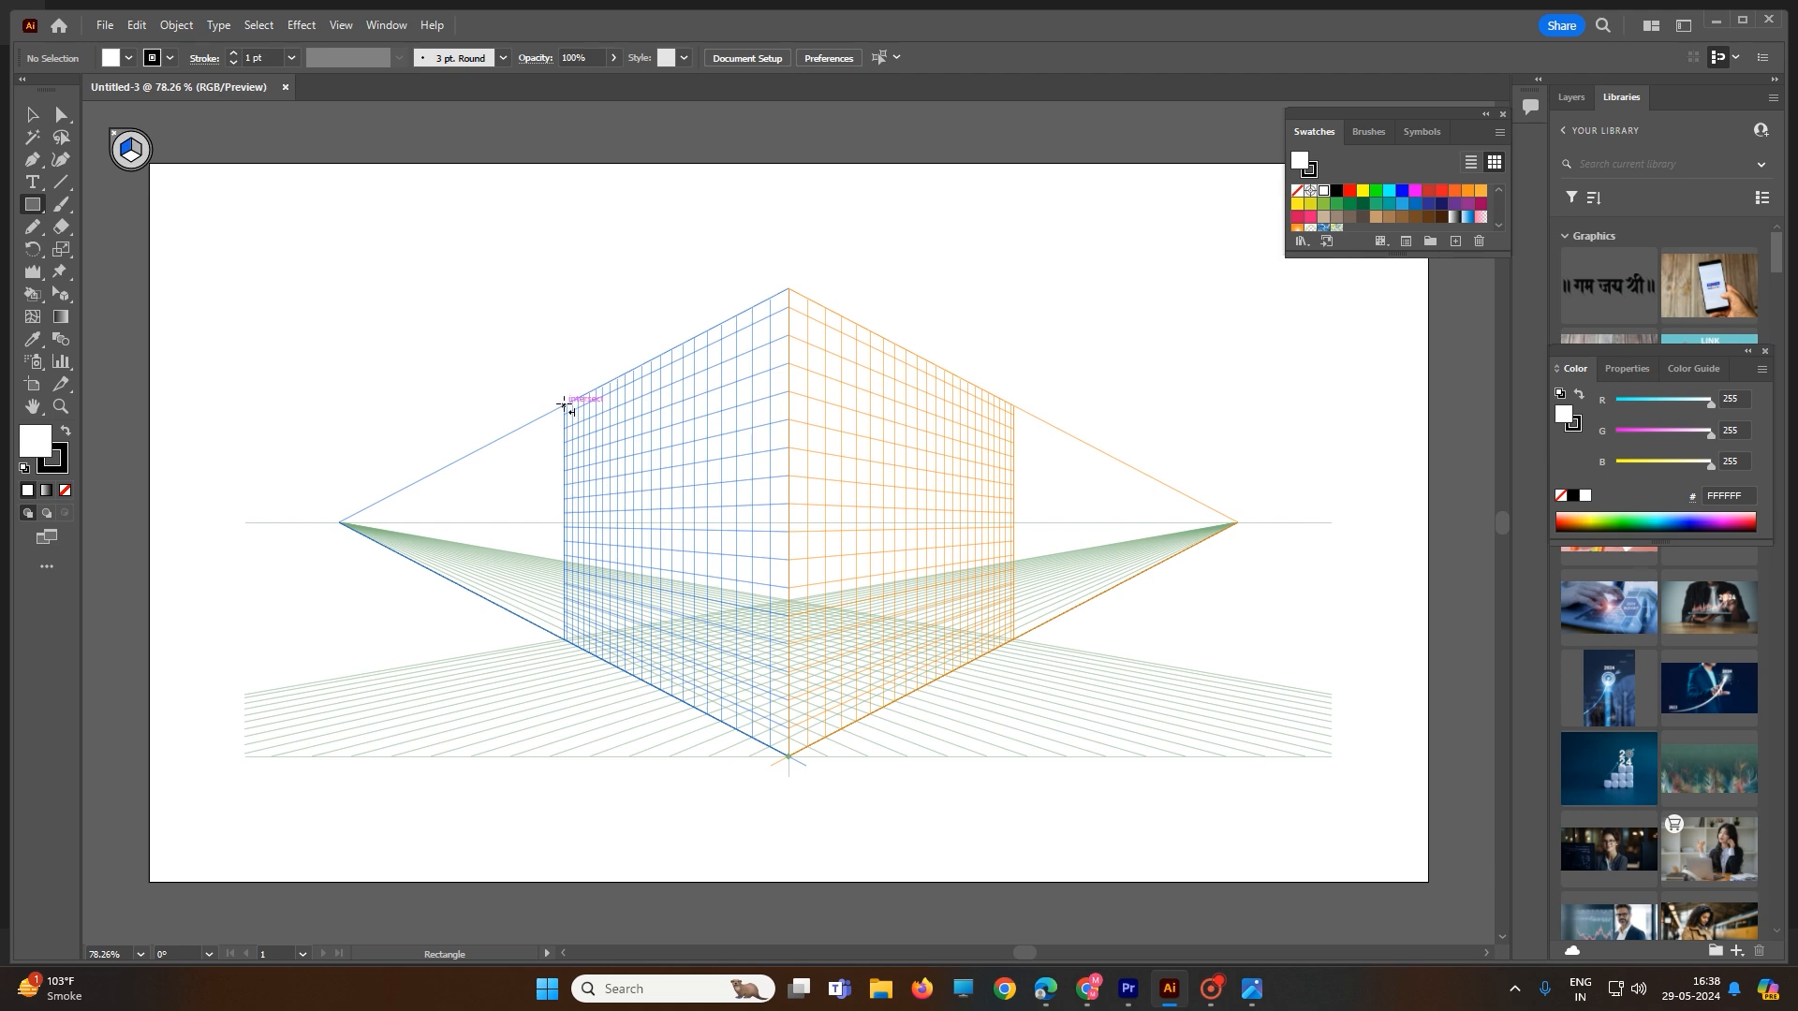
{"action": "left_click_drag", "start_coordinate": [564, 404], "coordinate": [789, 756]}
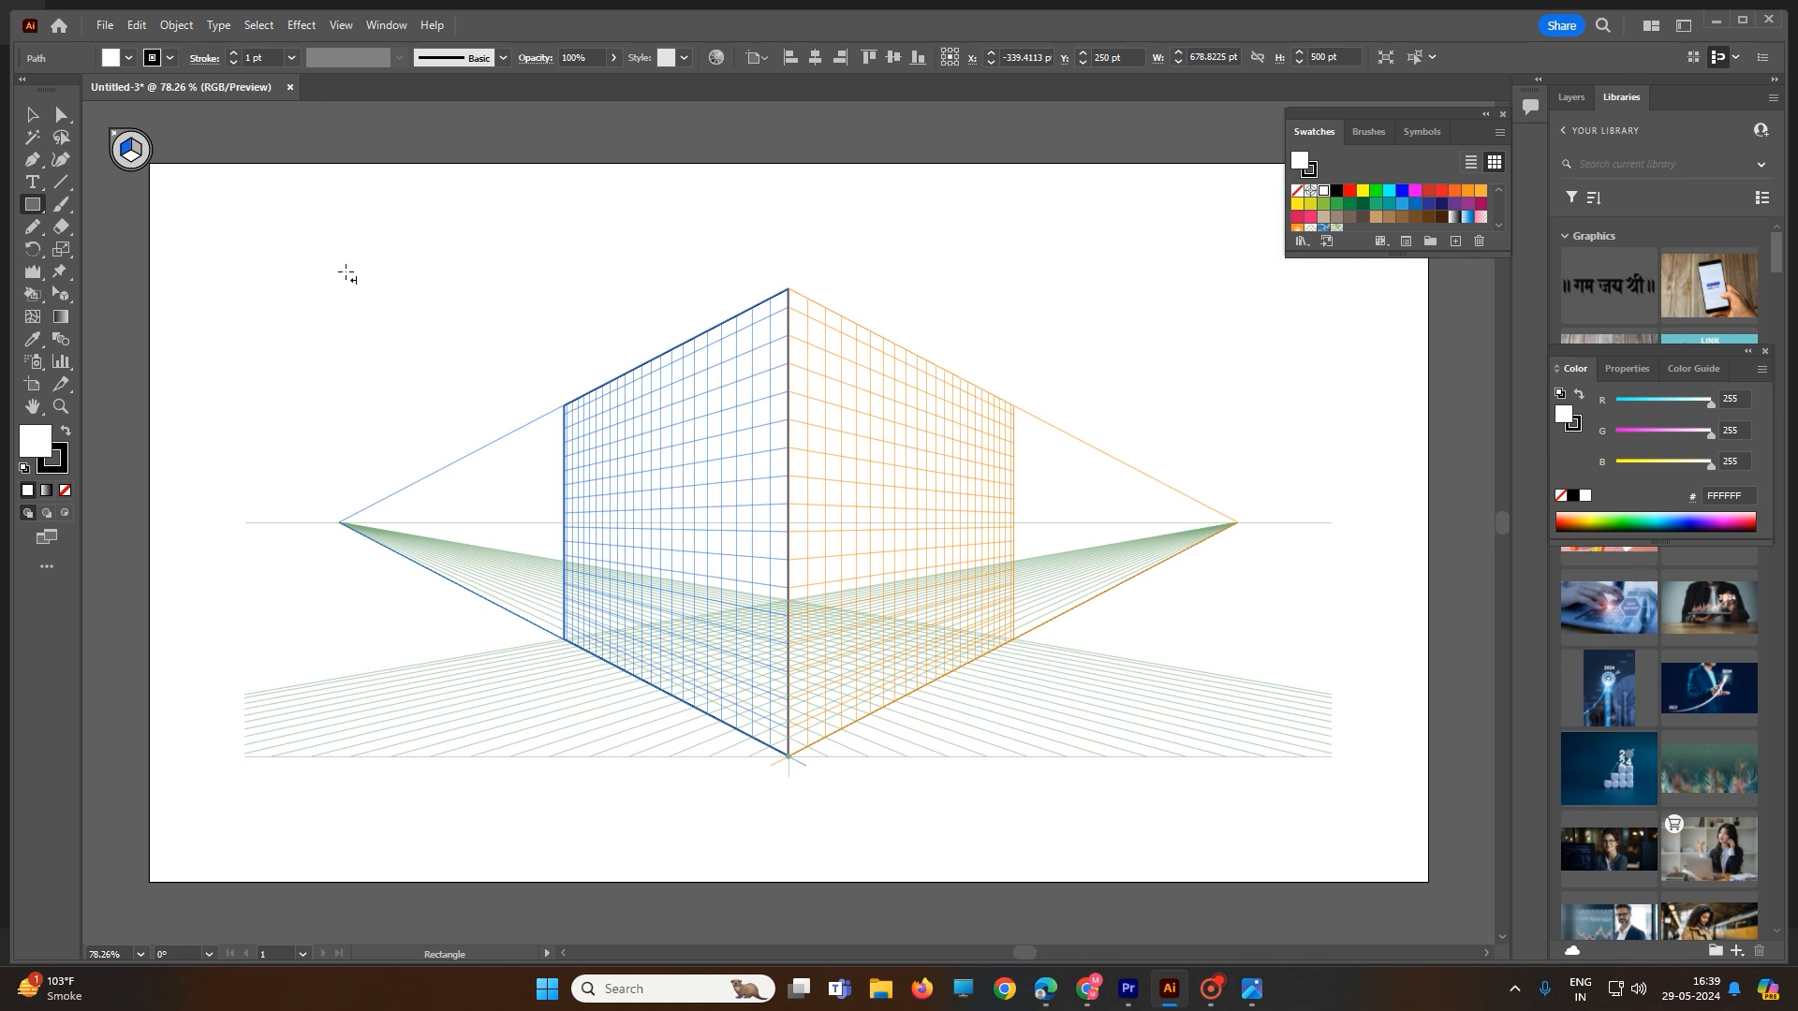
{"action": "left_click", "coordinate": [1362, 192]}
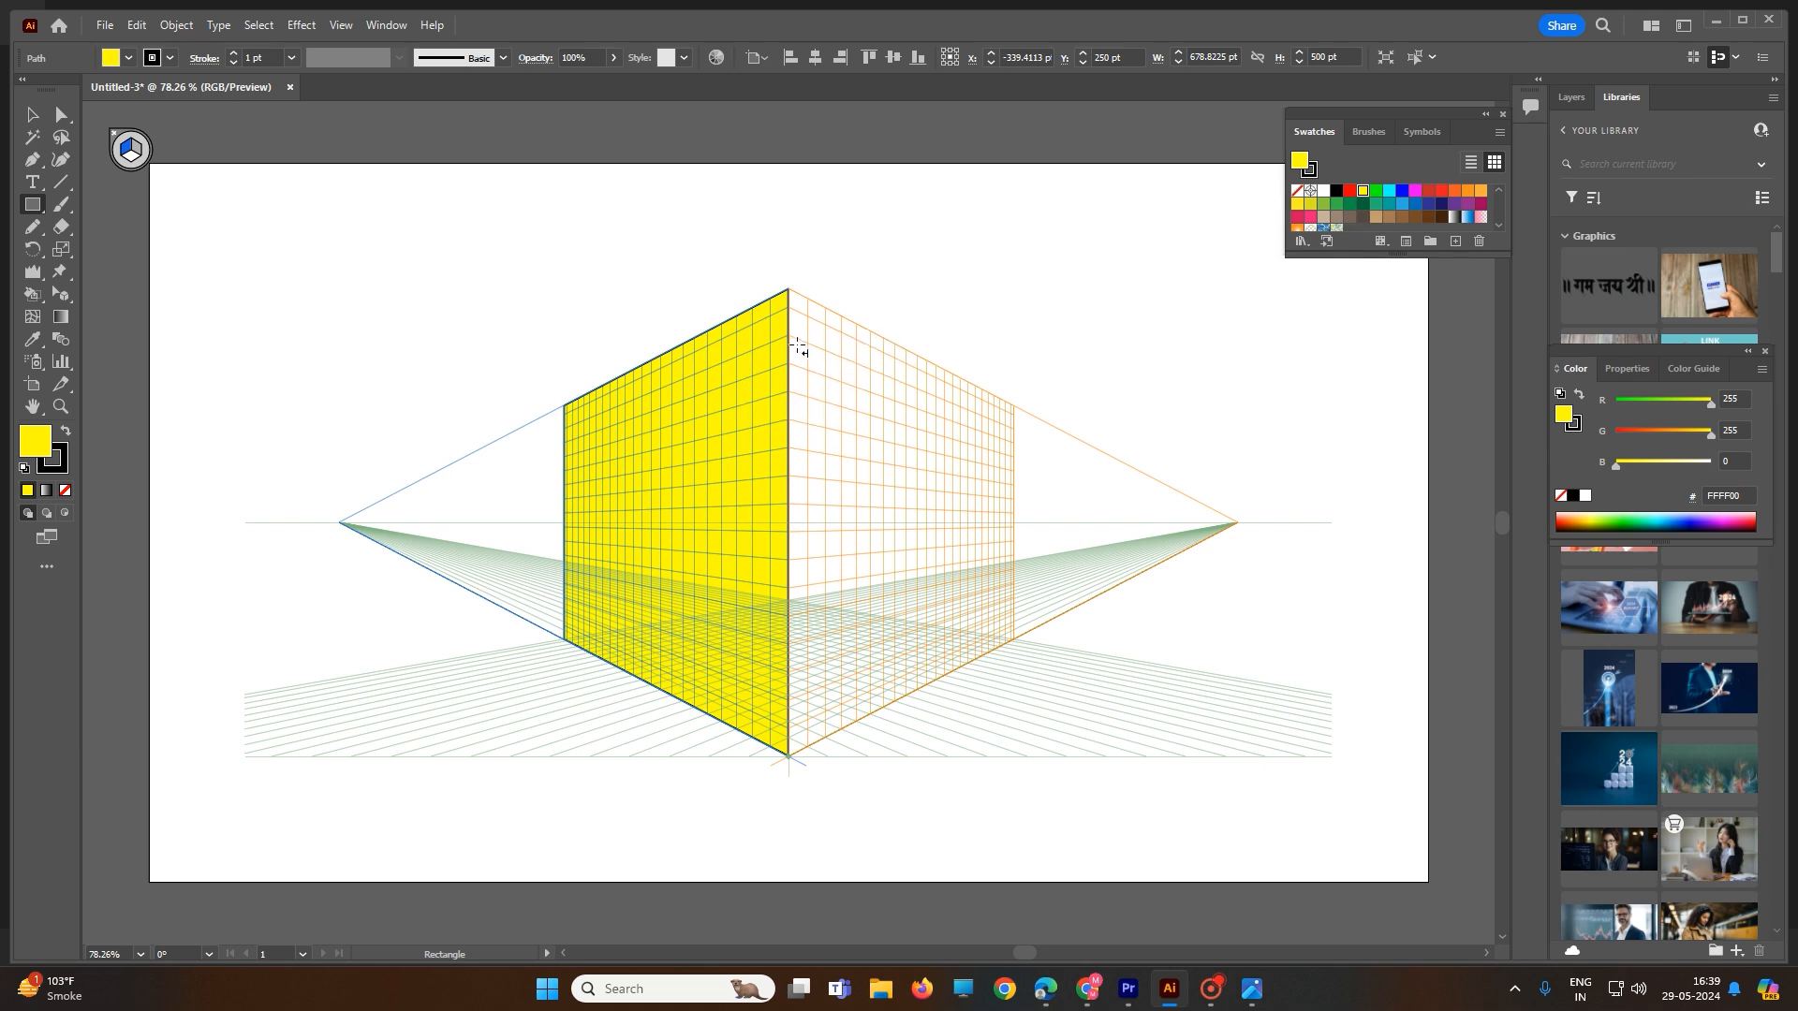
Step: Activate the right grid plane, draw a rectangle about 696 by 499 pt covering its wall, and fill it with red
{"action": "left_click", "coordinate": [694, 419], "text": "ctrl"}
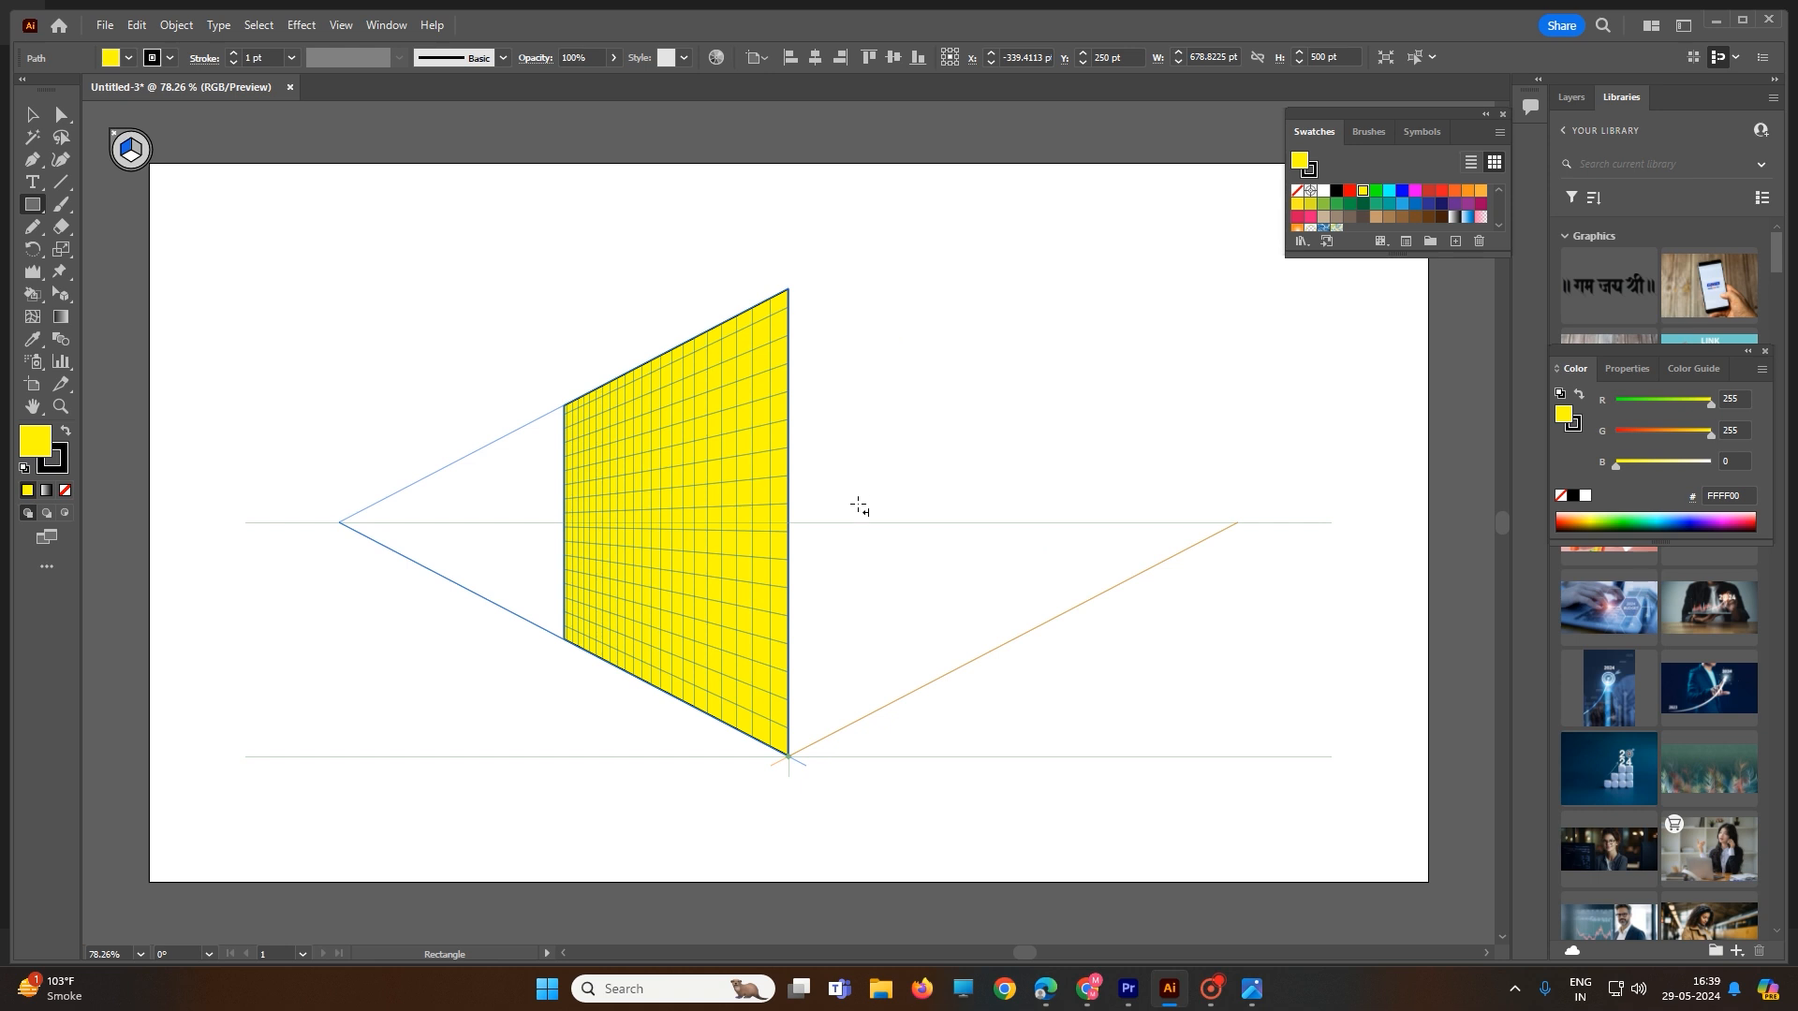
{"action": "left_click", "coordinate": [33, 114]}
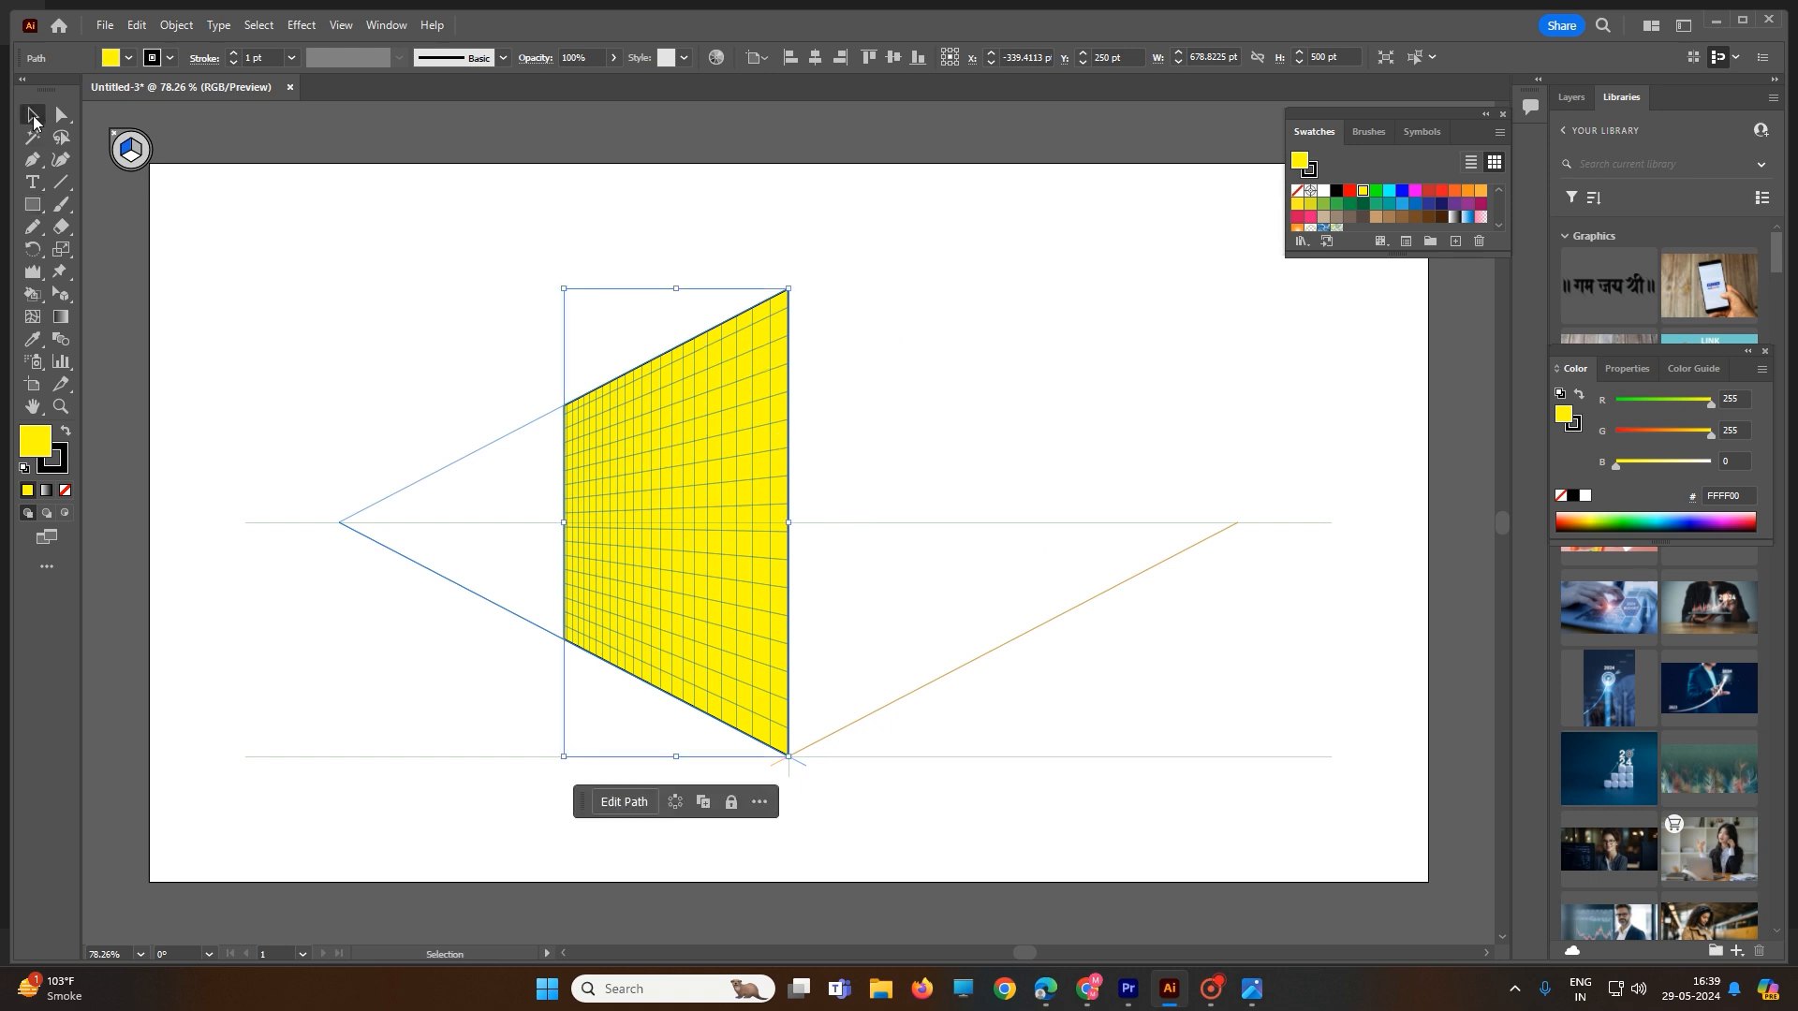
{"action": "key", "text": "a"}
{"action": "left_click", "coordinate": [862, 542]}
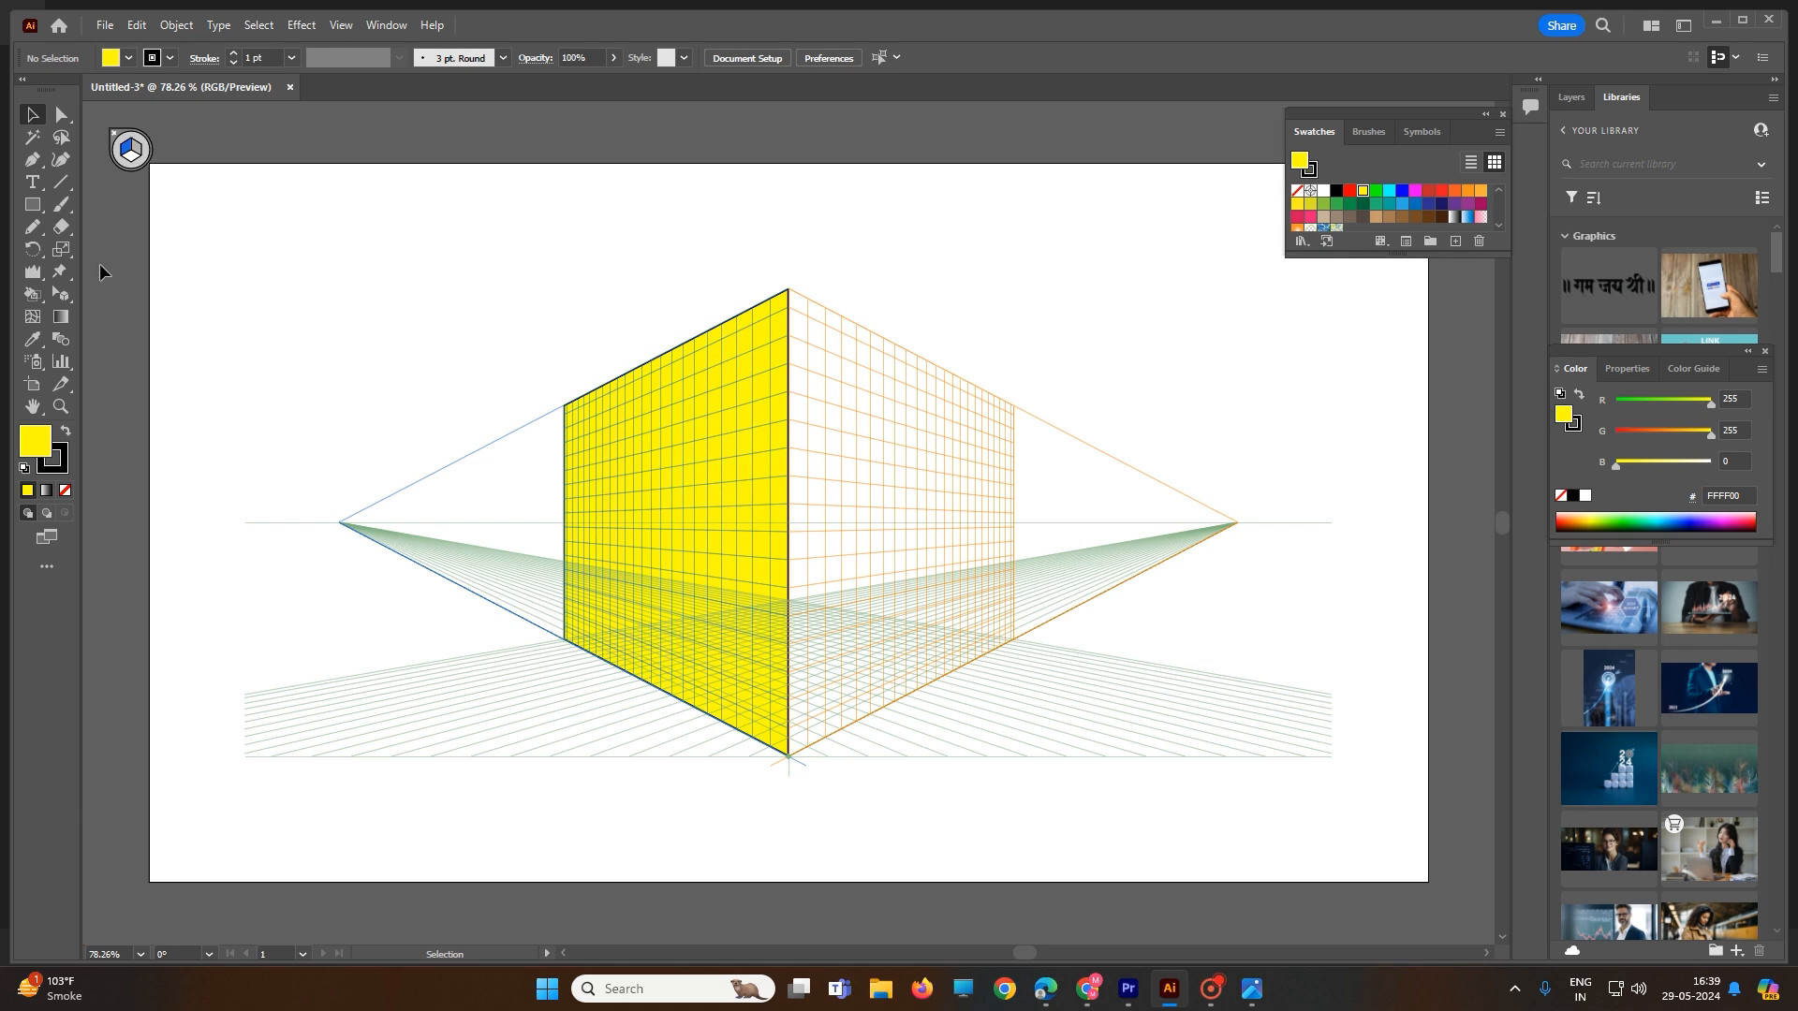
{"action": "left_click_drag", "start_coordinate": [61, 294], "coordinate": [136, 316]}
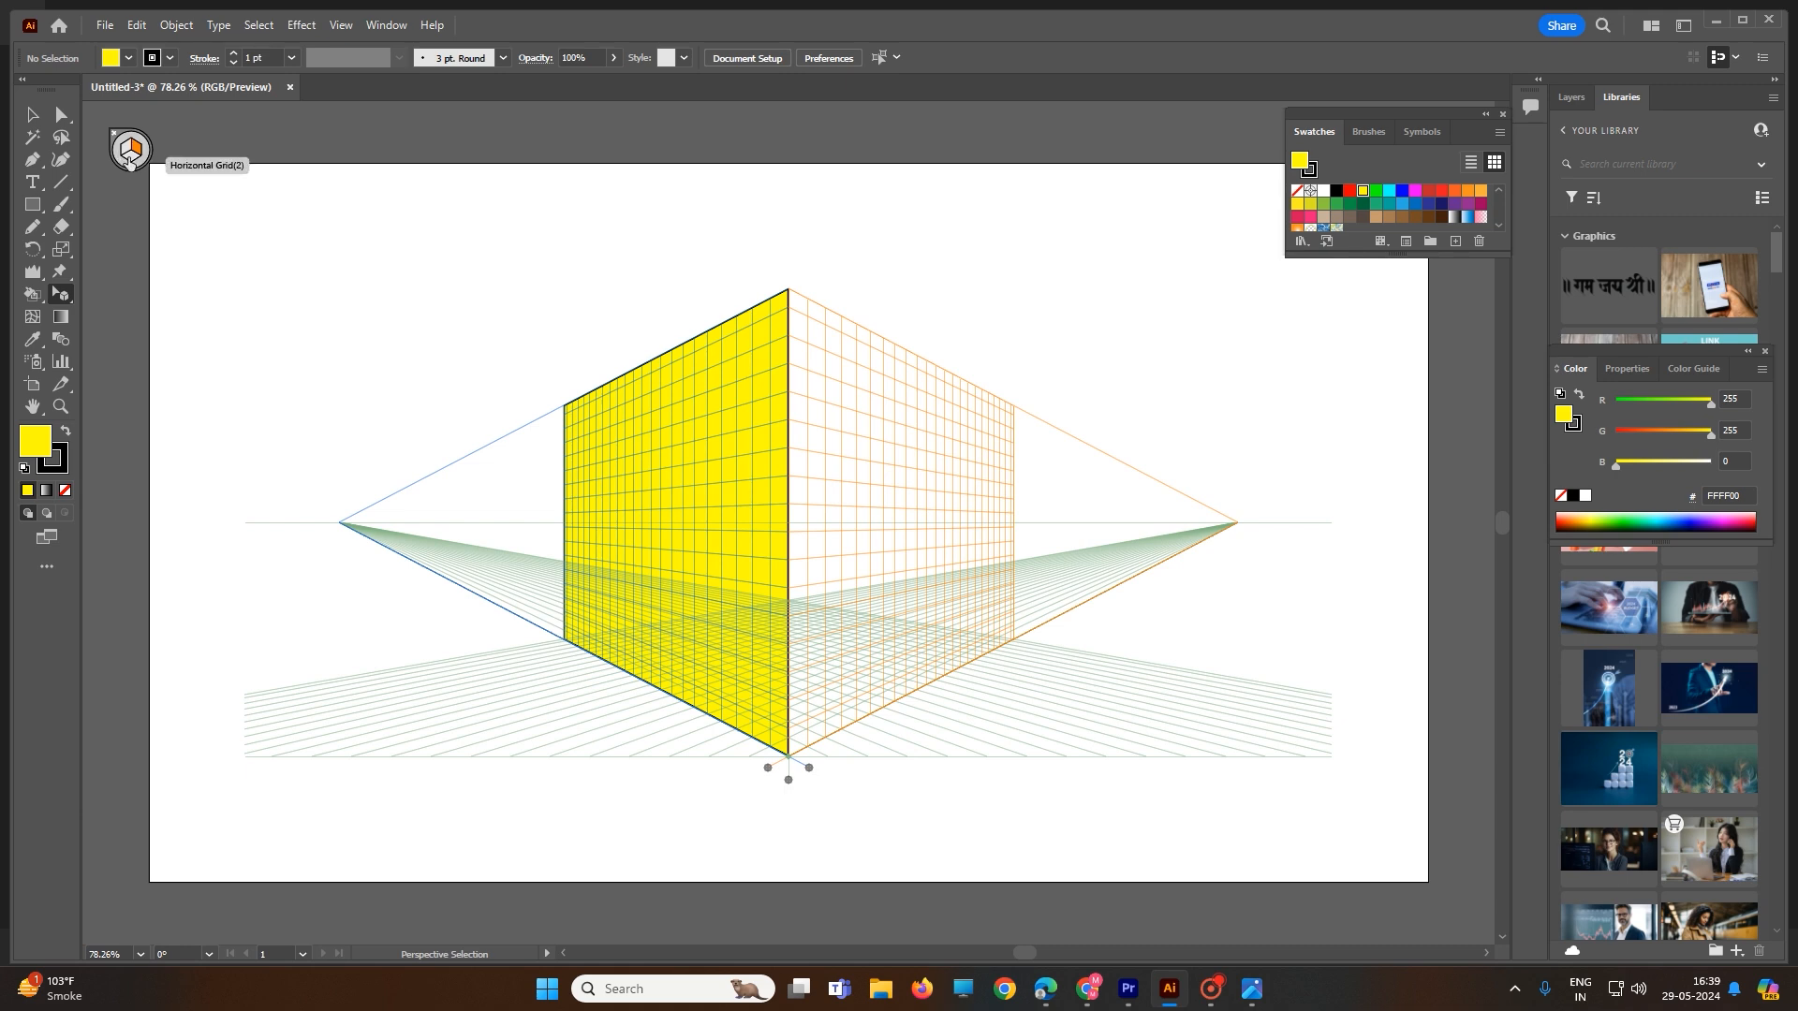
{"action": "left_click", "coordinate": [29, 207]}
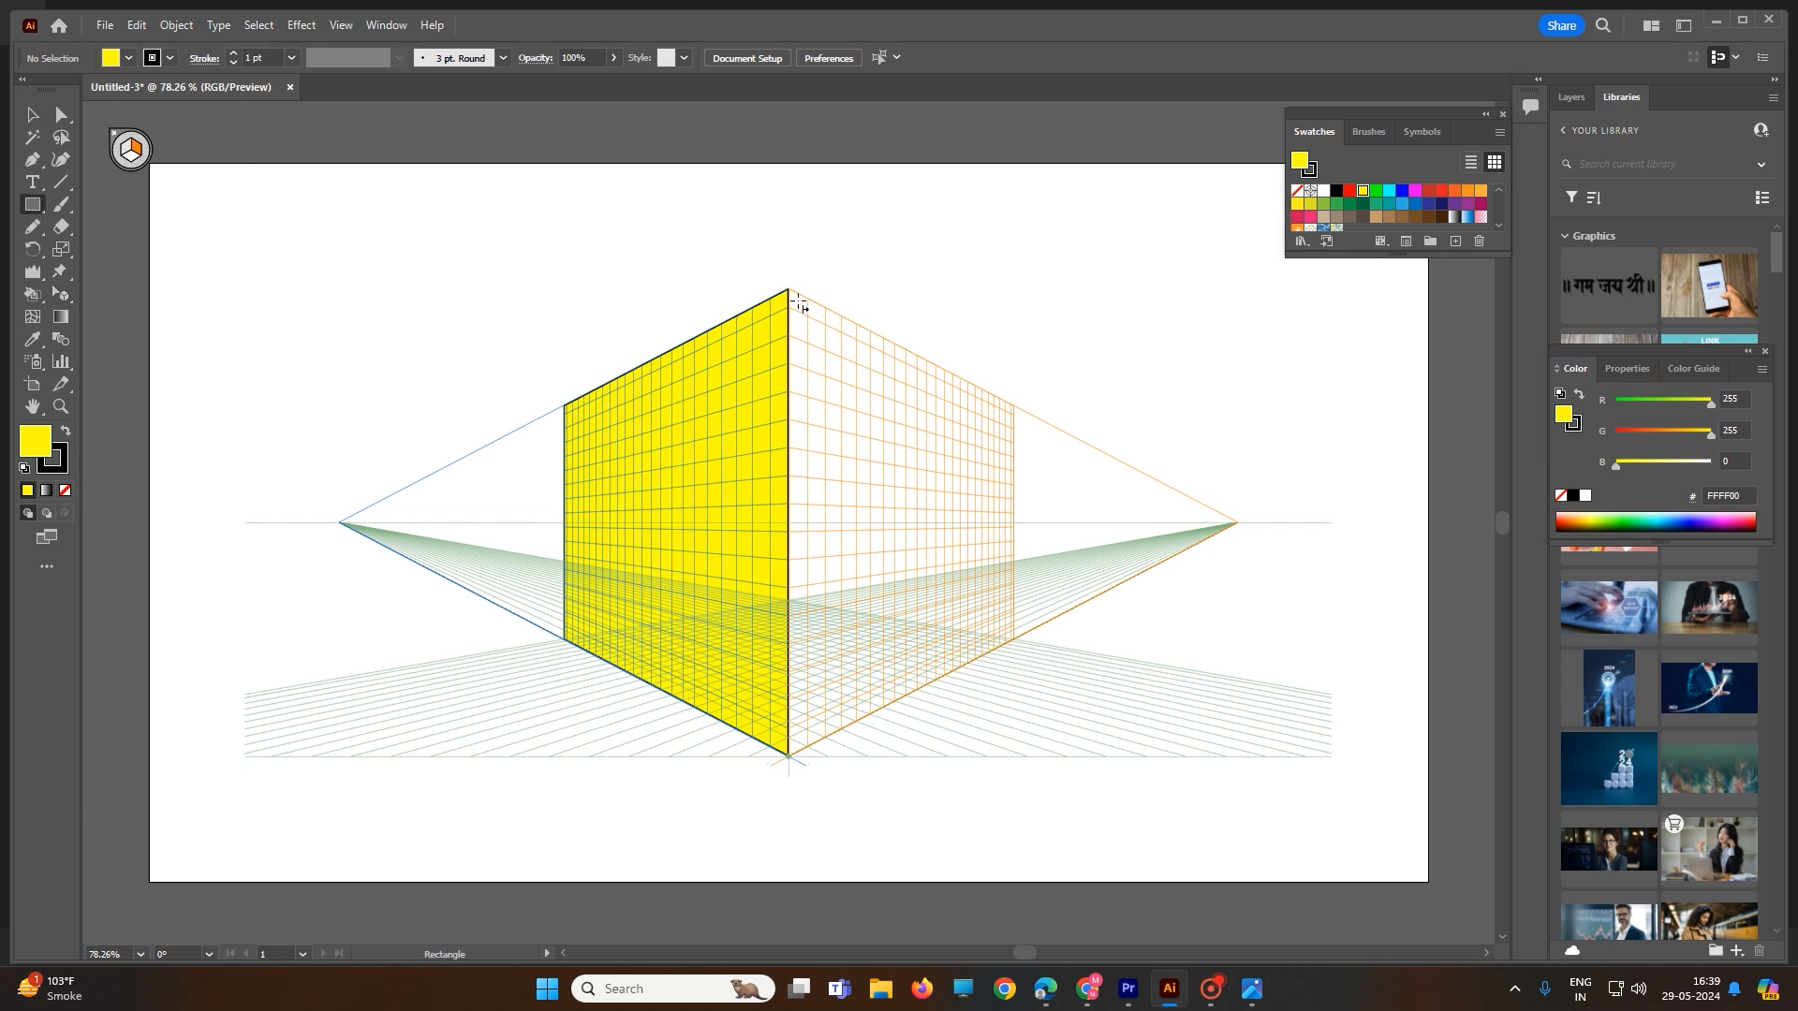
{"action": "left_click_drag", "start_coordinate": [792, 293], "coordinate": [1016, 637]}
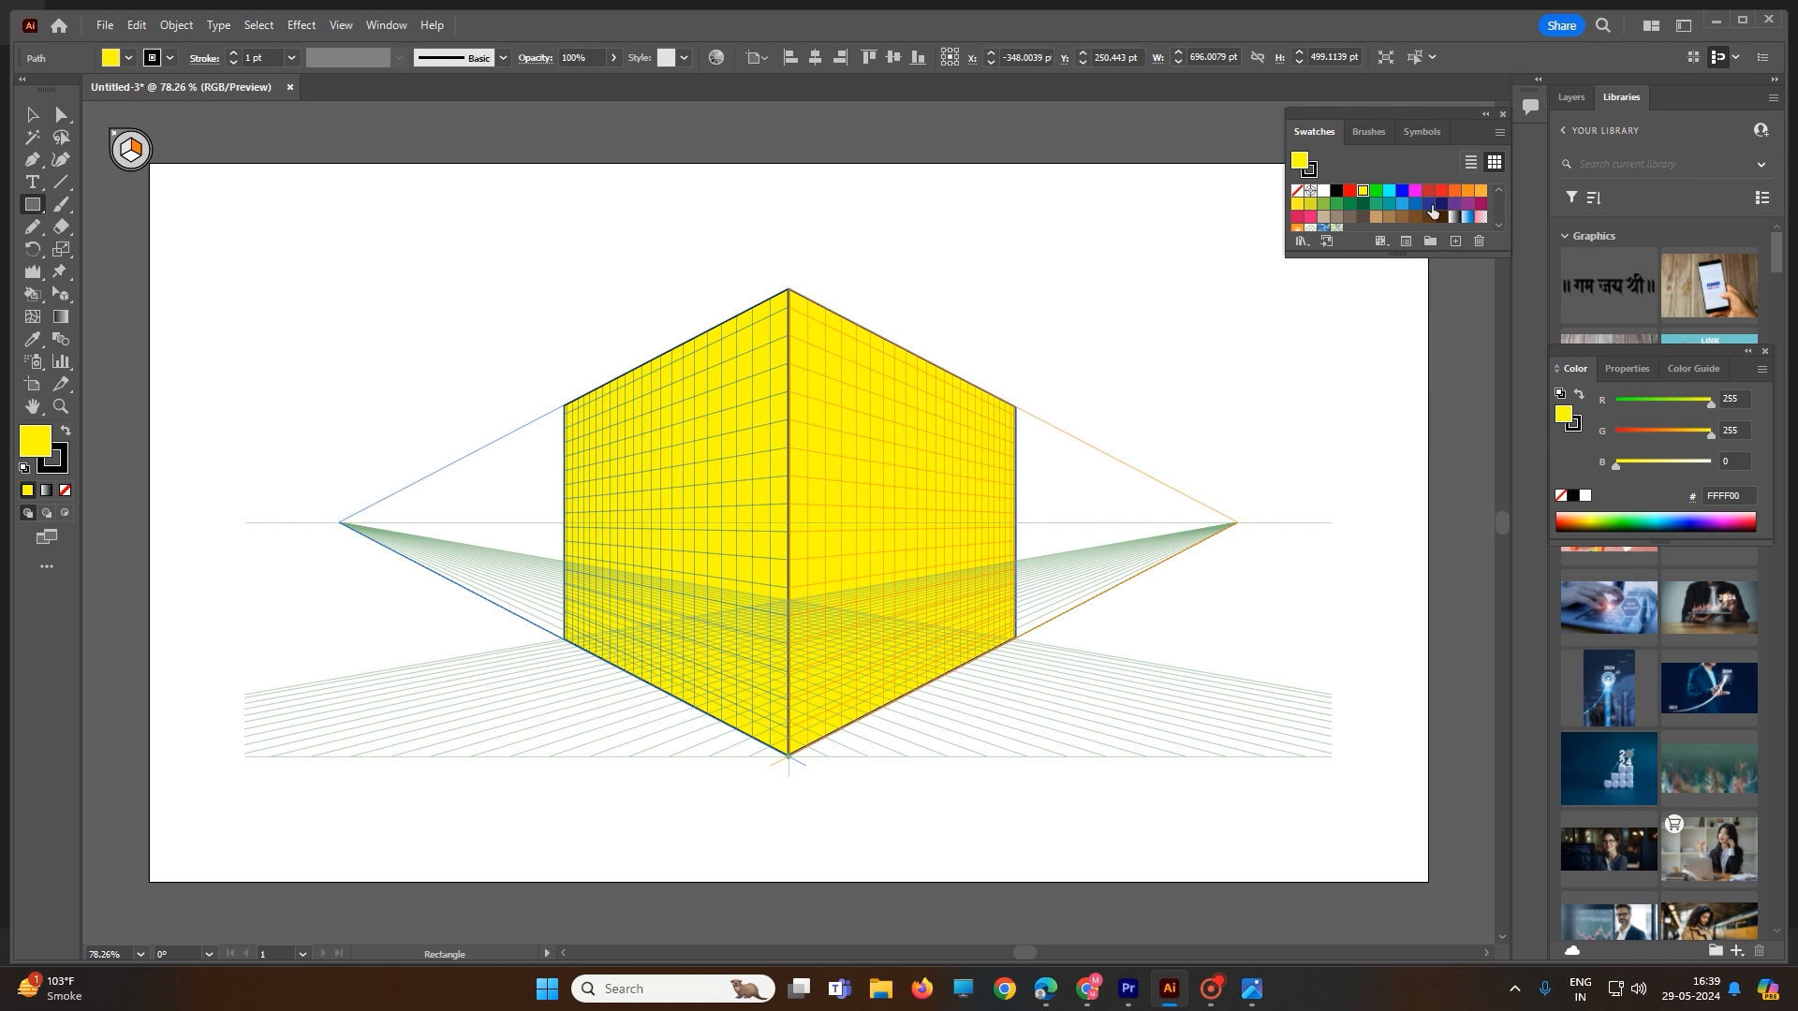
{"action": "left_click", "coordinate": [1440, 191]}
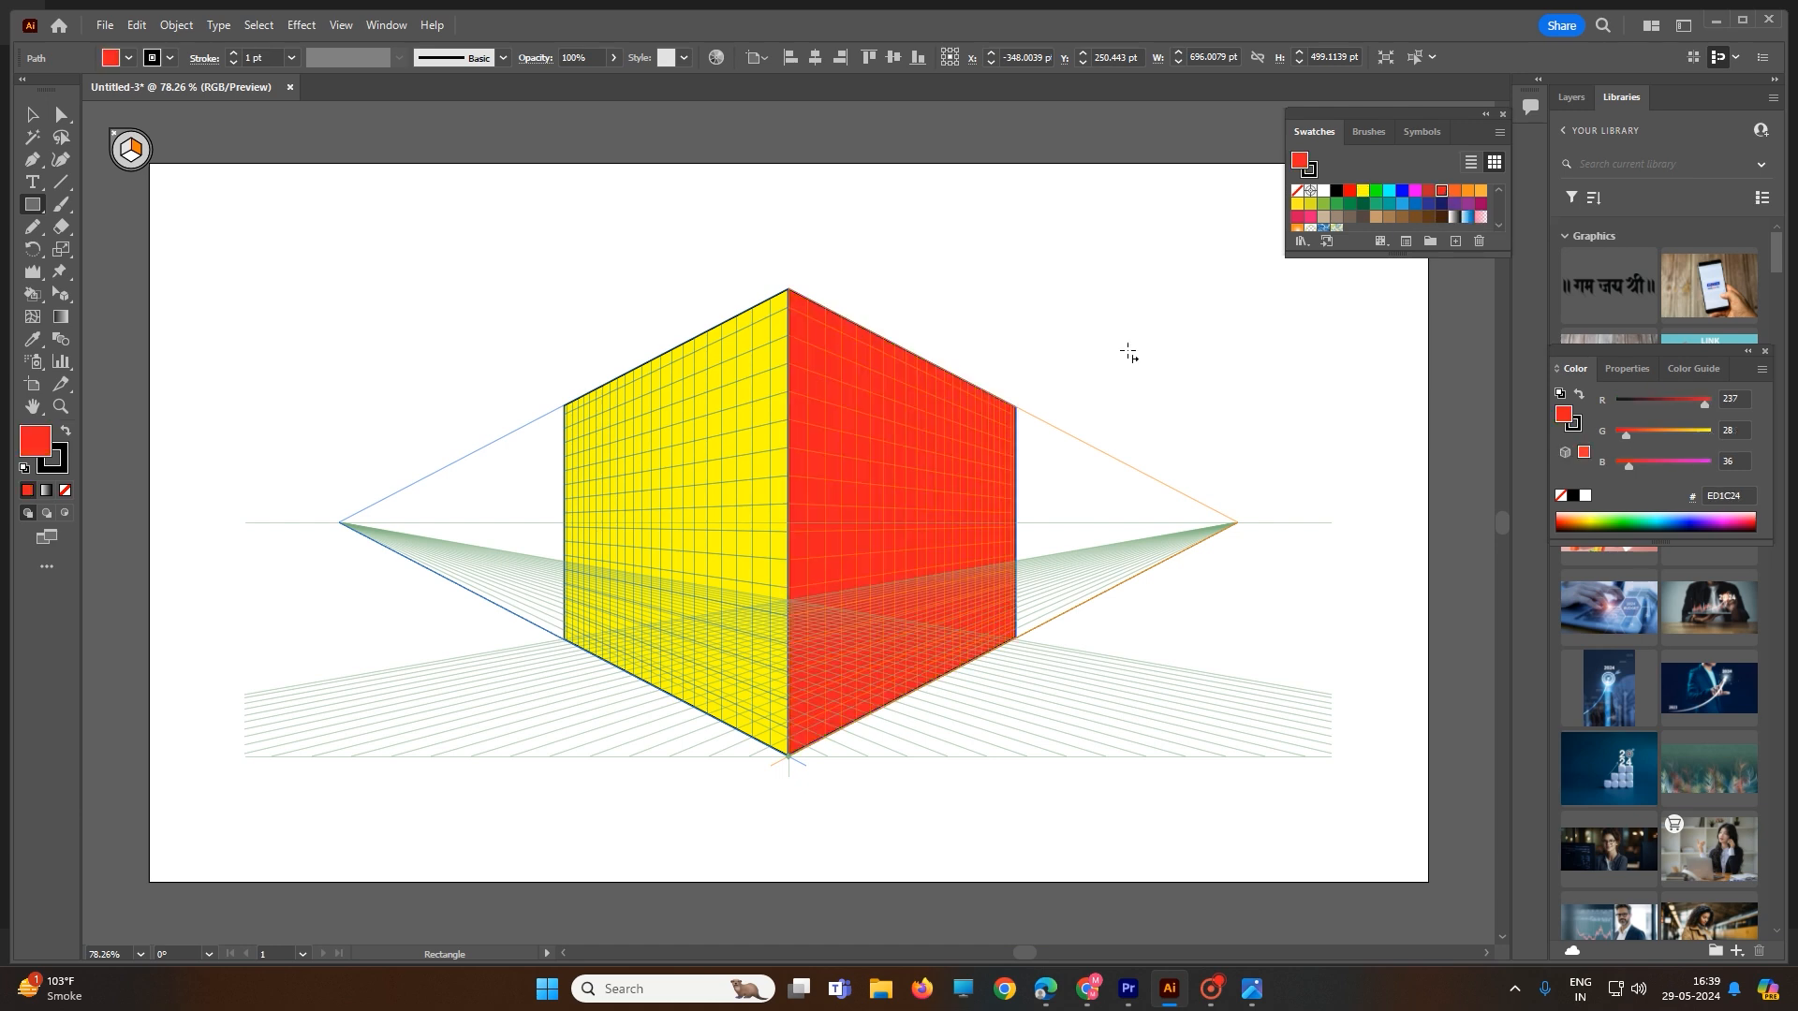
Step: Activate the horizontal grid plane, draw a rectangle about 678 by 700 pt across the box's floor, and fill it with black
{"action": "left_click", "coordinate": [119, 158]}
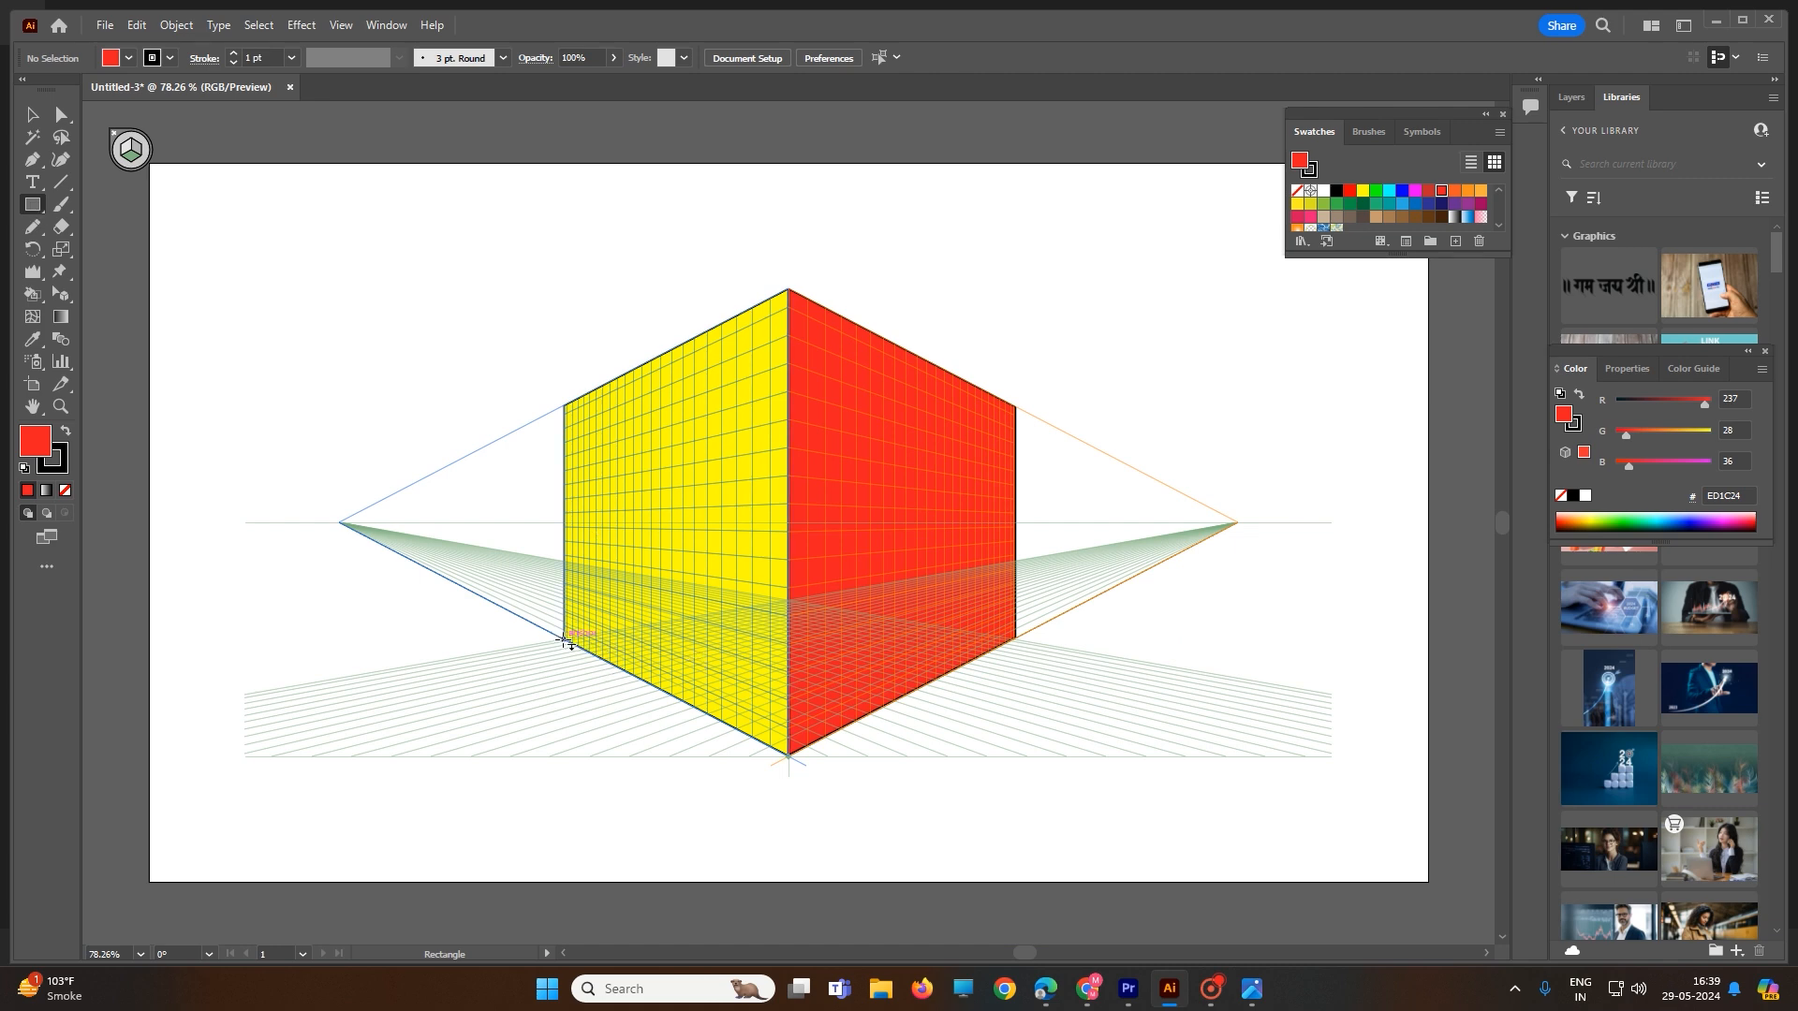
{"action": "left_click_drag", "start_coordinate": [564, 640], "coordinate": [1018, 638]}
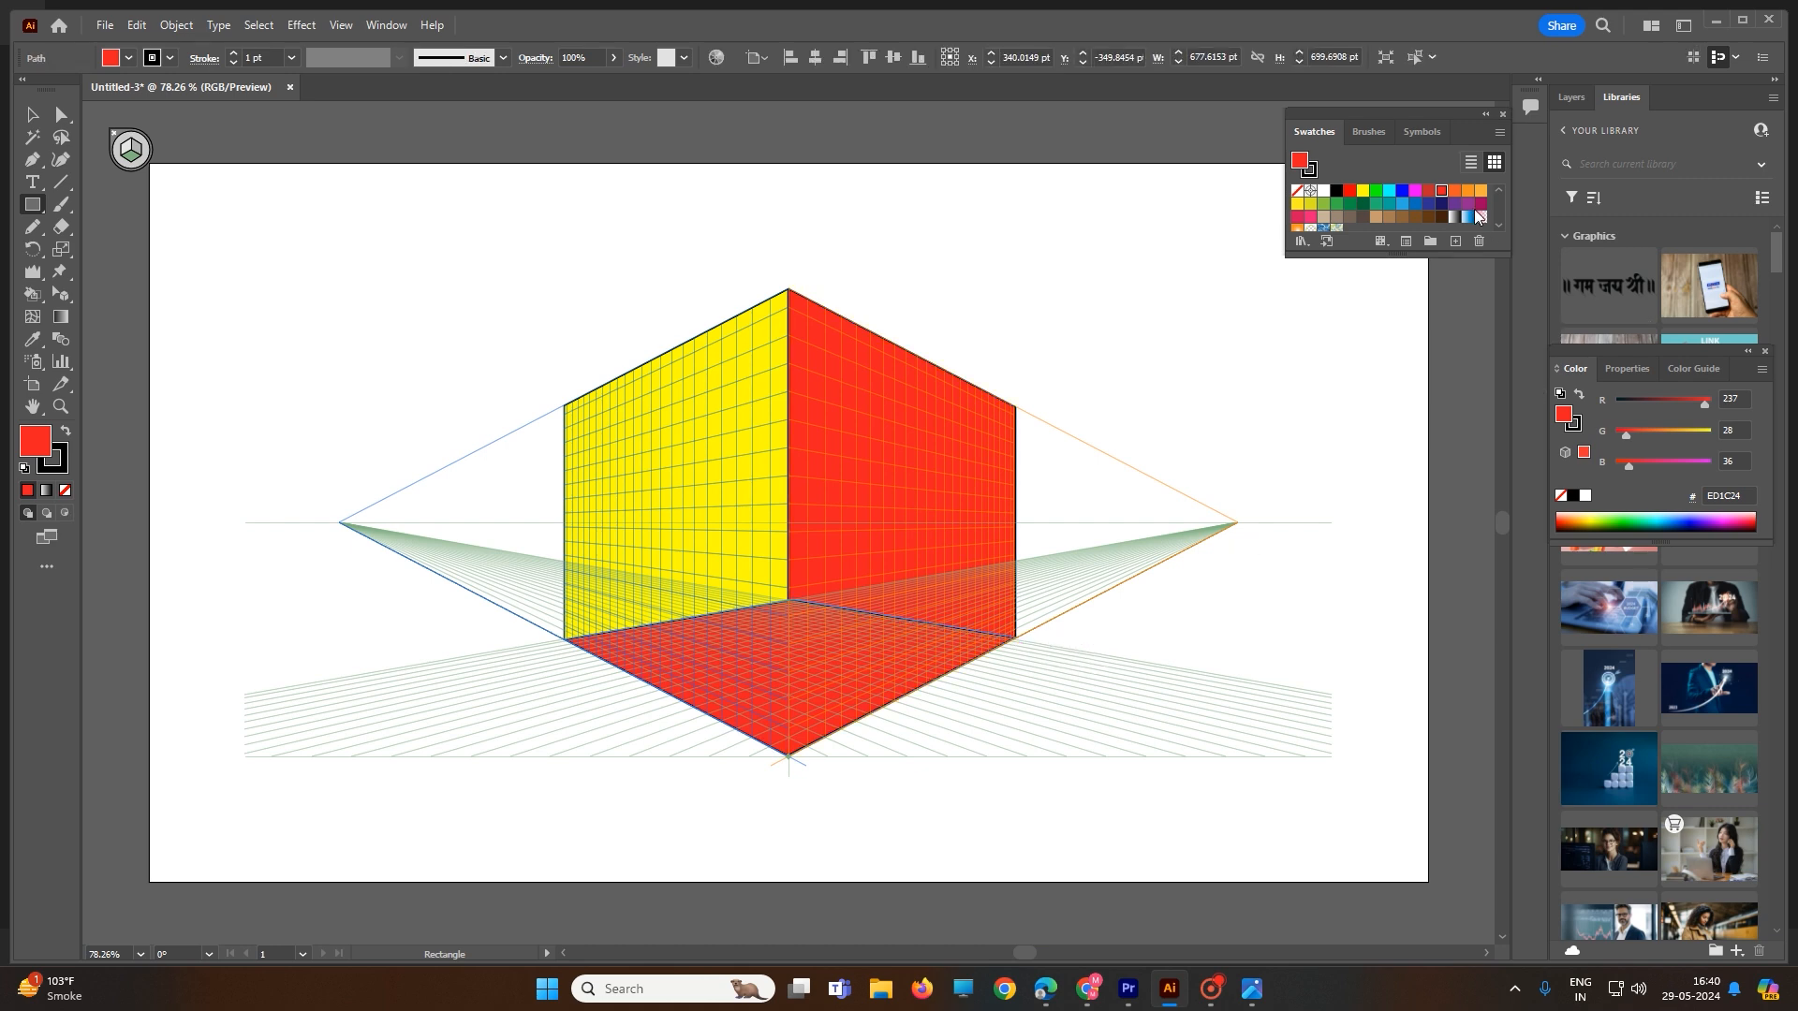
{"action": "left_click", "coordinate": [1336, 192]}
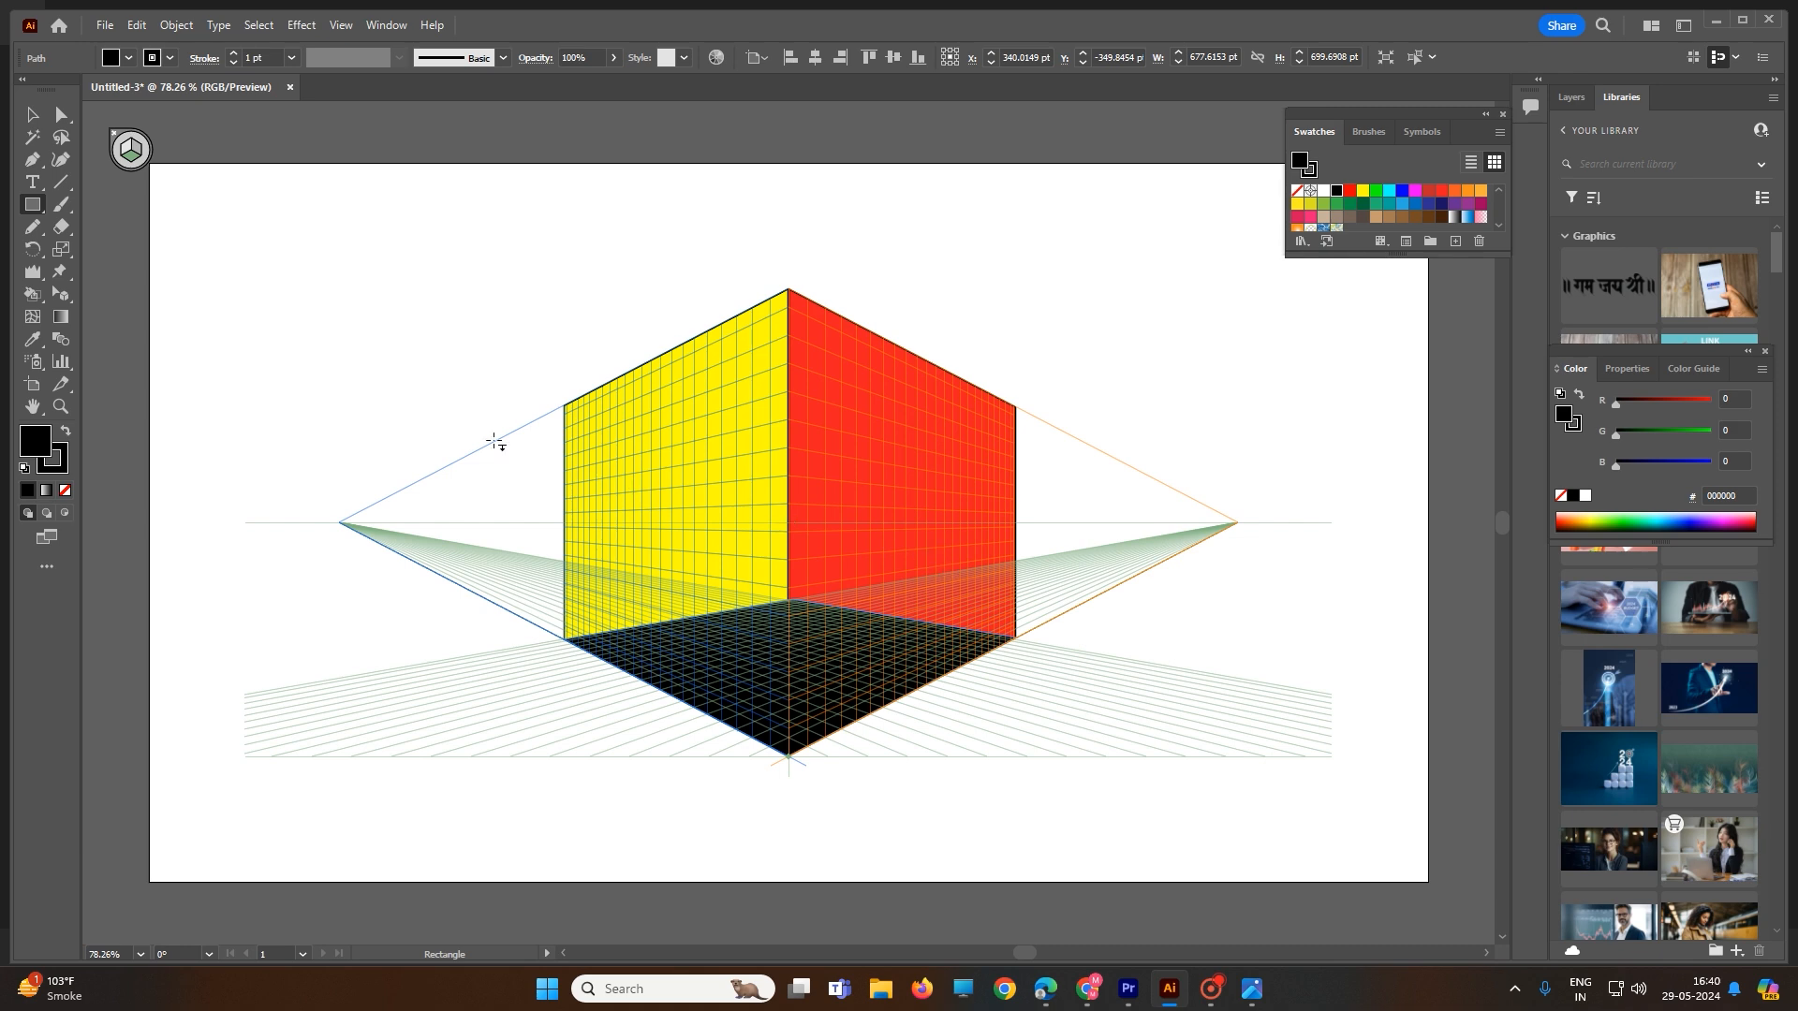
Step: Draw a small black rectangle about 318 by 207 pt on the left plane, overlapping the yellow wall's outer upper corner
{"action": "left_click_drag", "start_coordinate": [34, 206], "coordinate": [96, 209]}
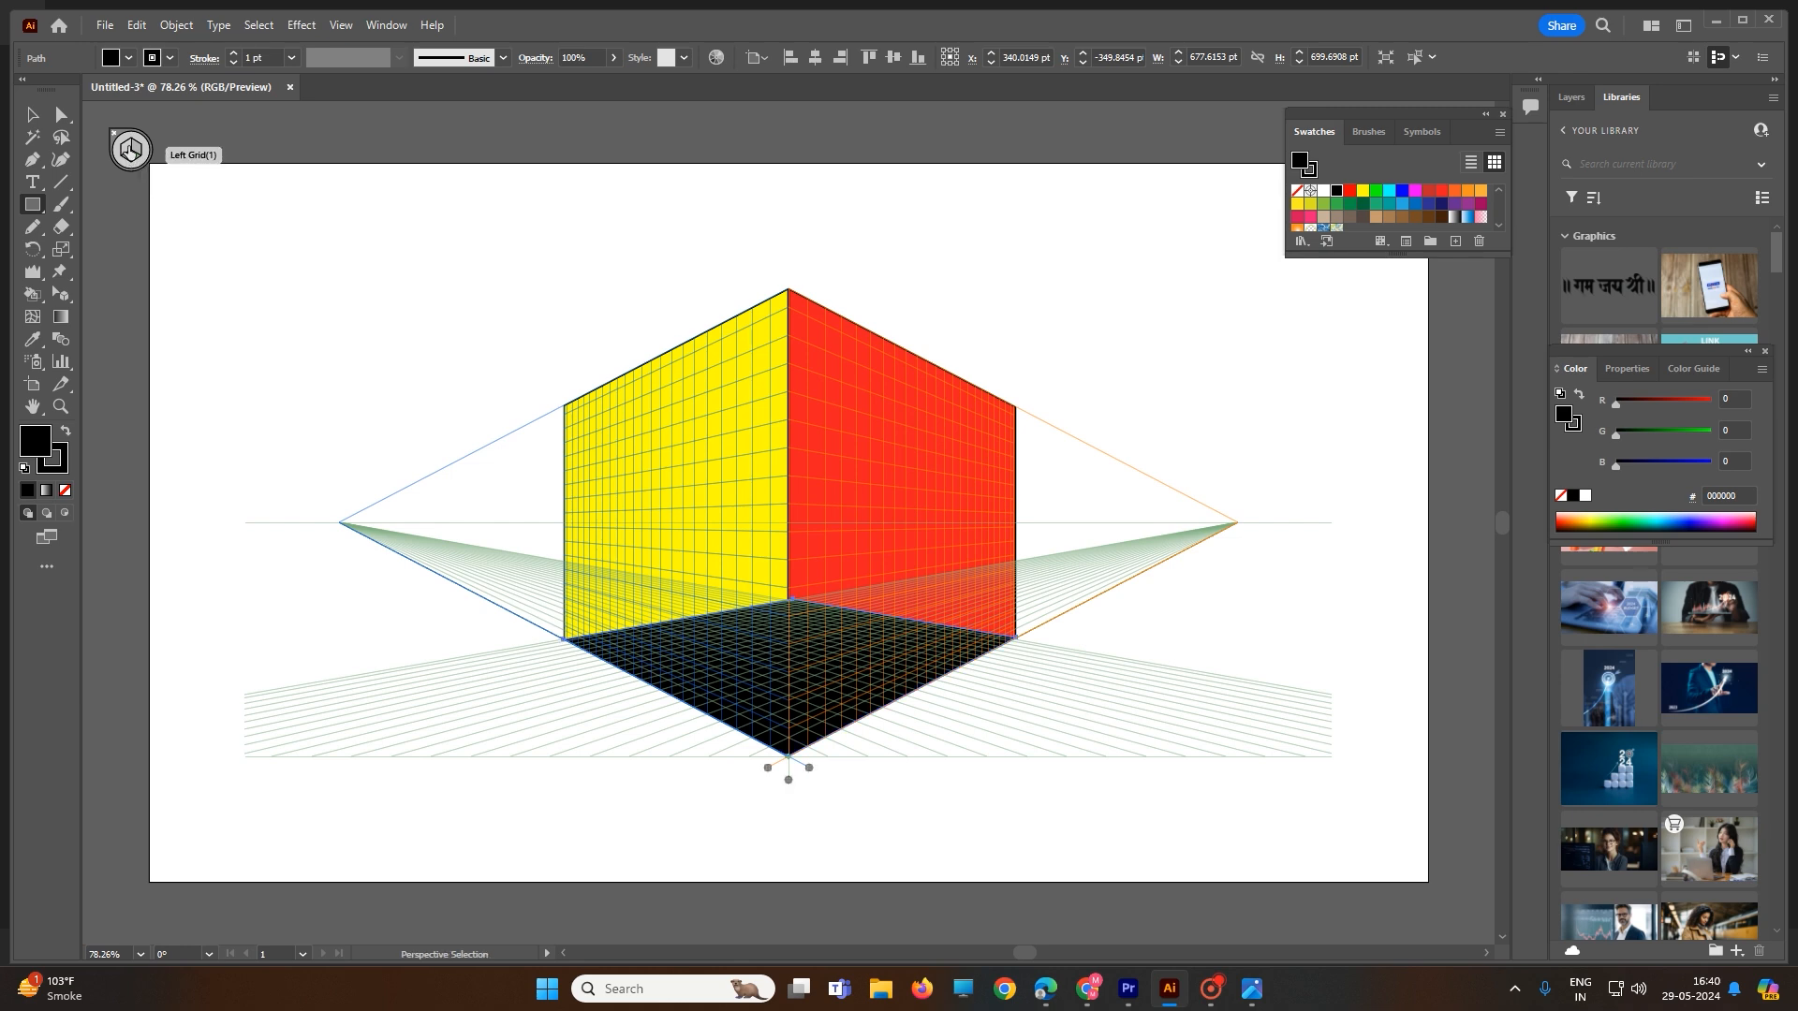
{"action": "left_click", "coordinate": [125, 147]}
{"action": "left_click_drag", "start_coordinate": [559, 369], "coordinate": [621, 449]}
{"action": "key", "text": "ctrl"}
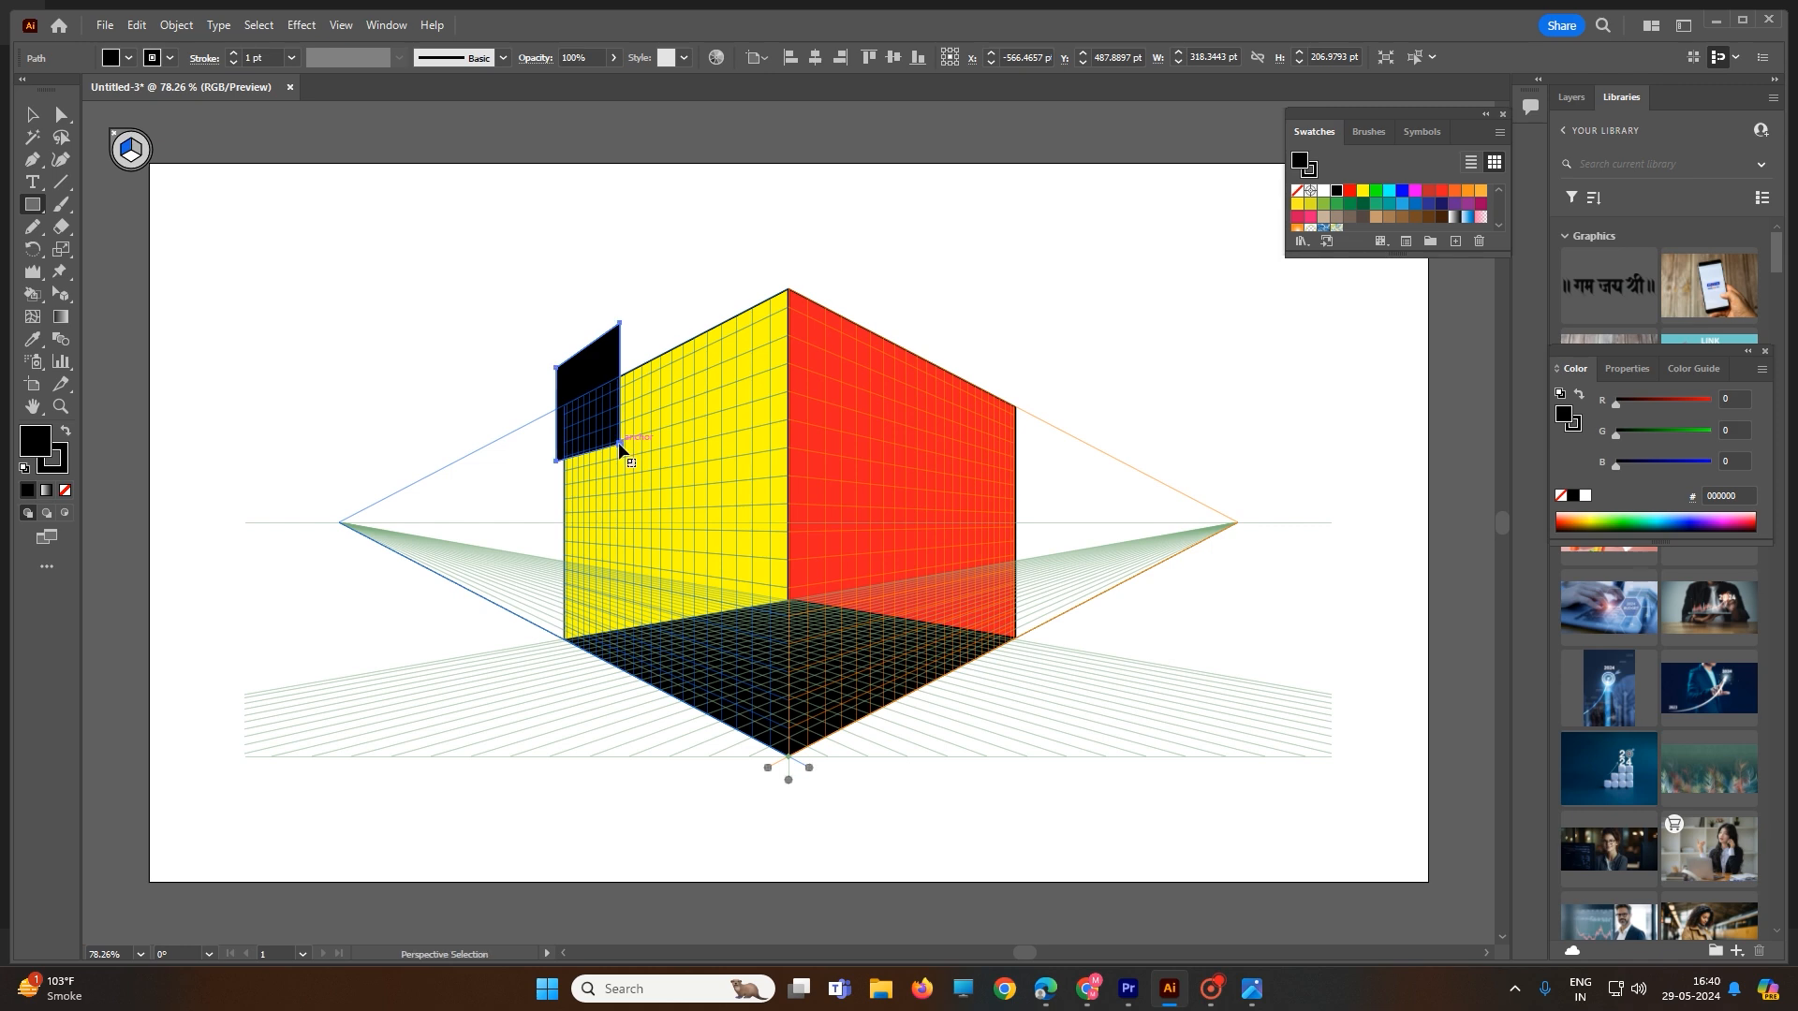
Step: Duplicate the small black rectangle four times and arrange all five in an overlapping row along the yellow wall's upper edge
{"action": "key", "text": "ctrl+c"}
{"action": "key", "text": "ctrl+v"}
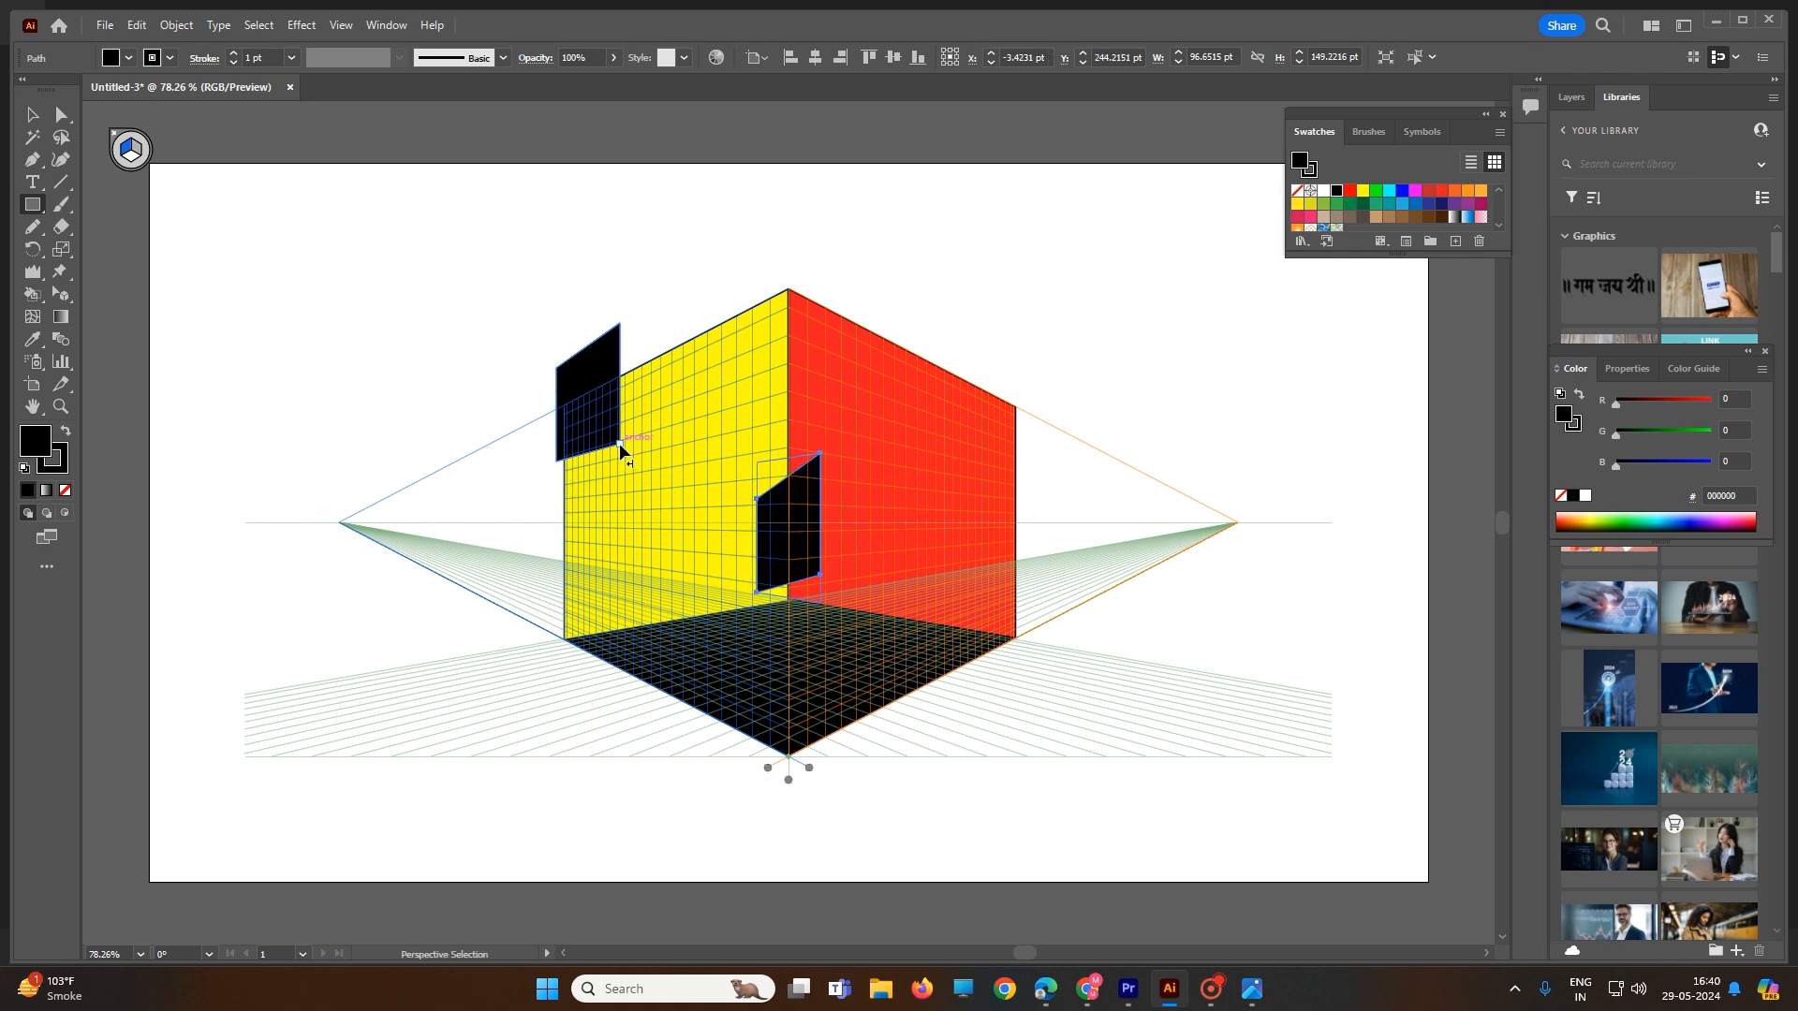
{"action": "left_click", "coordinate": [33, 114]}
{"action": "left_click_drag", "start_coordinate": [587, 379], "coordinate": [596, 378]}
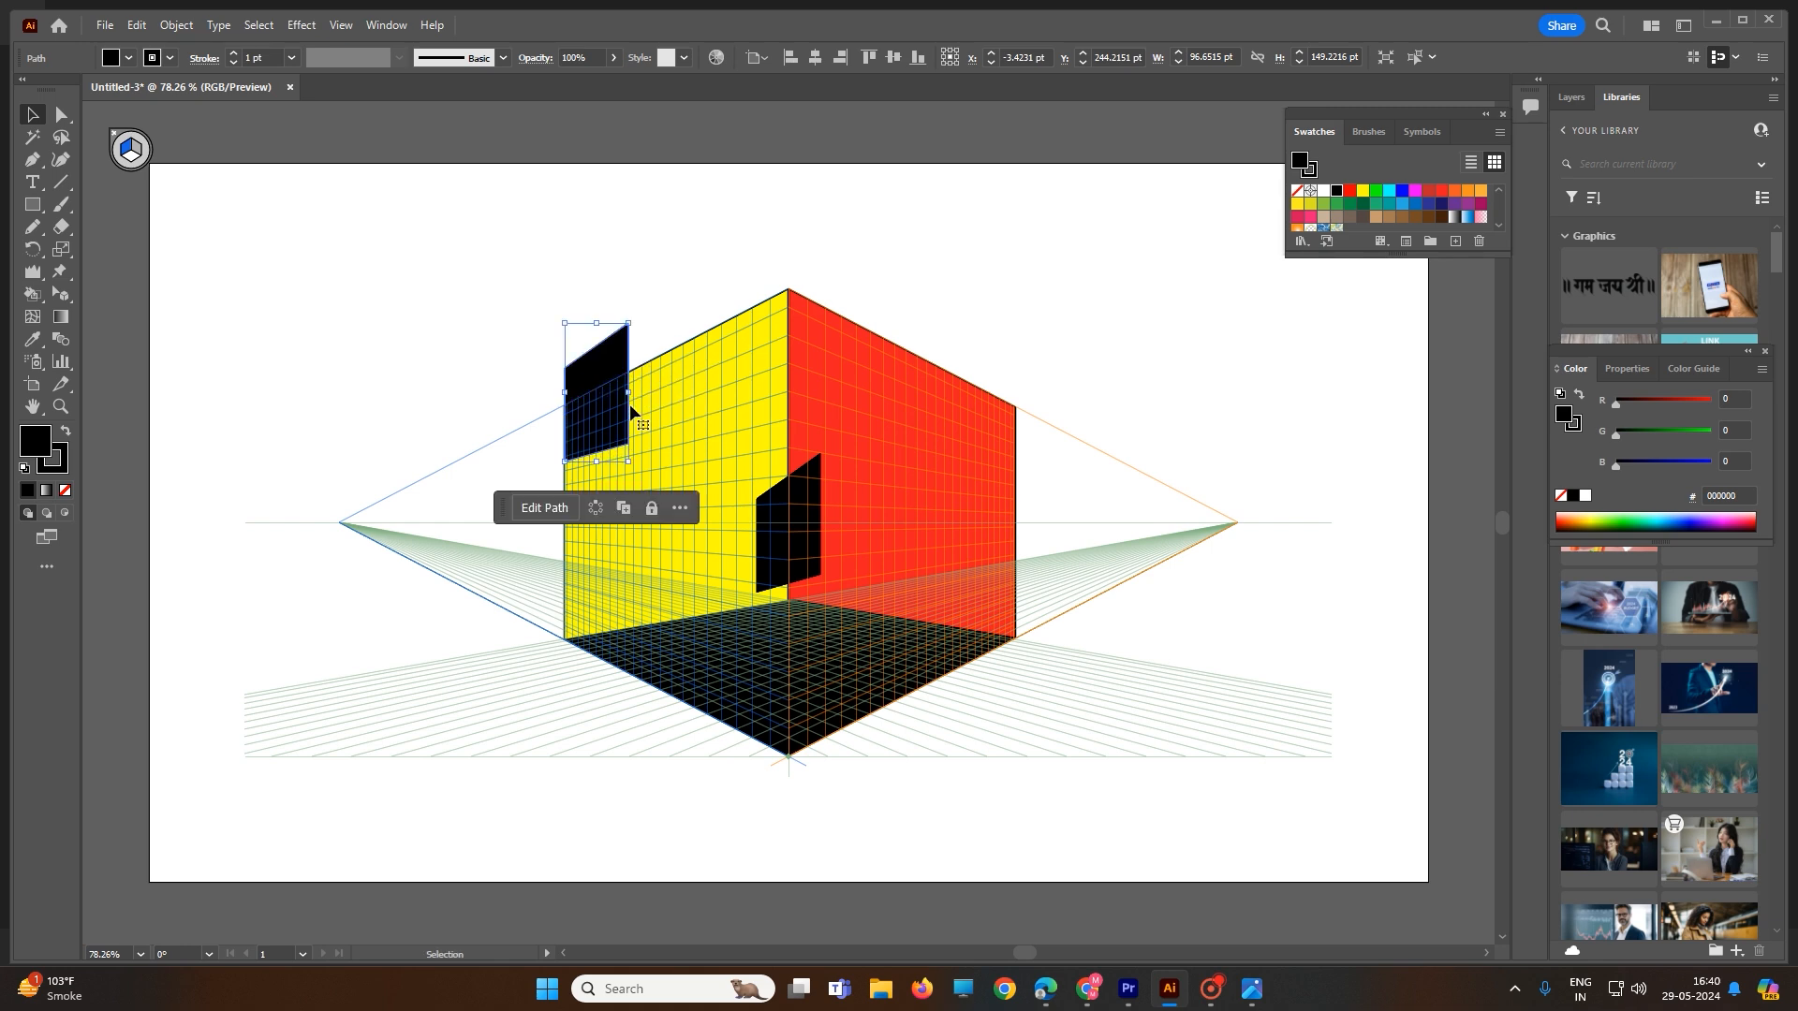
{"action": "left_click_drag", "start_coordinate": [764, 506], "coordinate": [607, 374]}
{"action": "left_click_drag", "start_coordinate": [772, 512], "coordinate": [733, 368]}
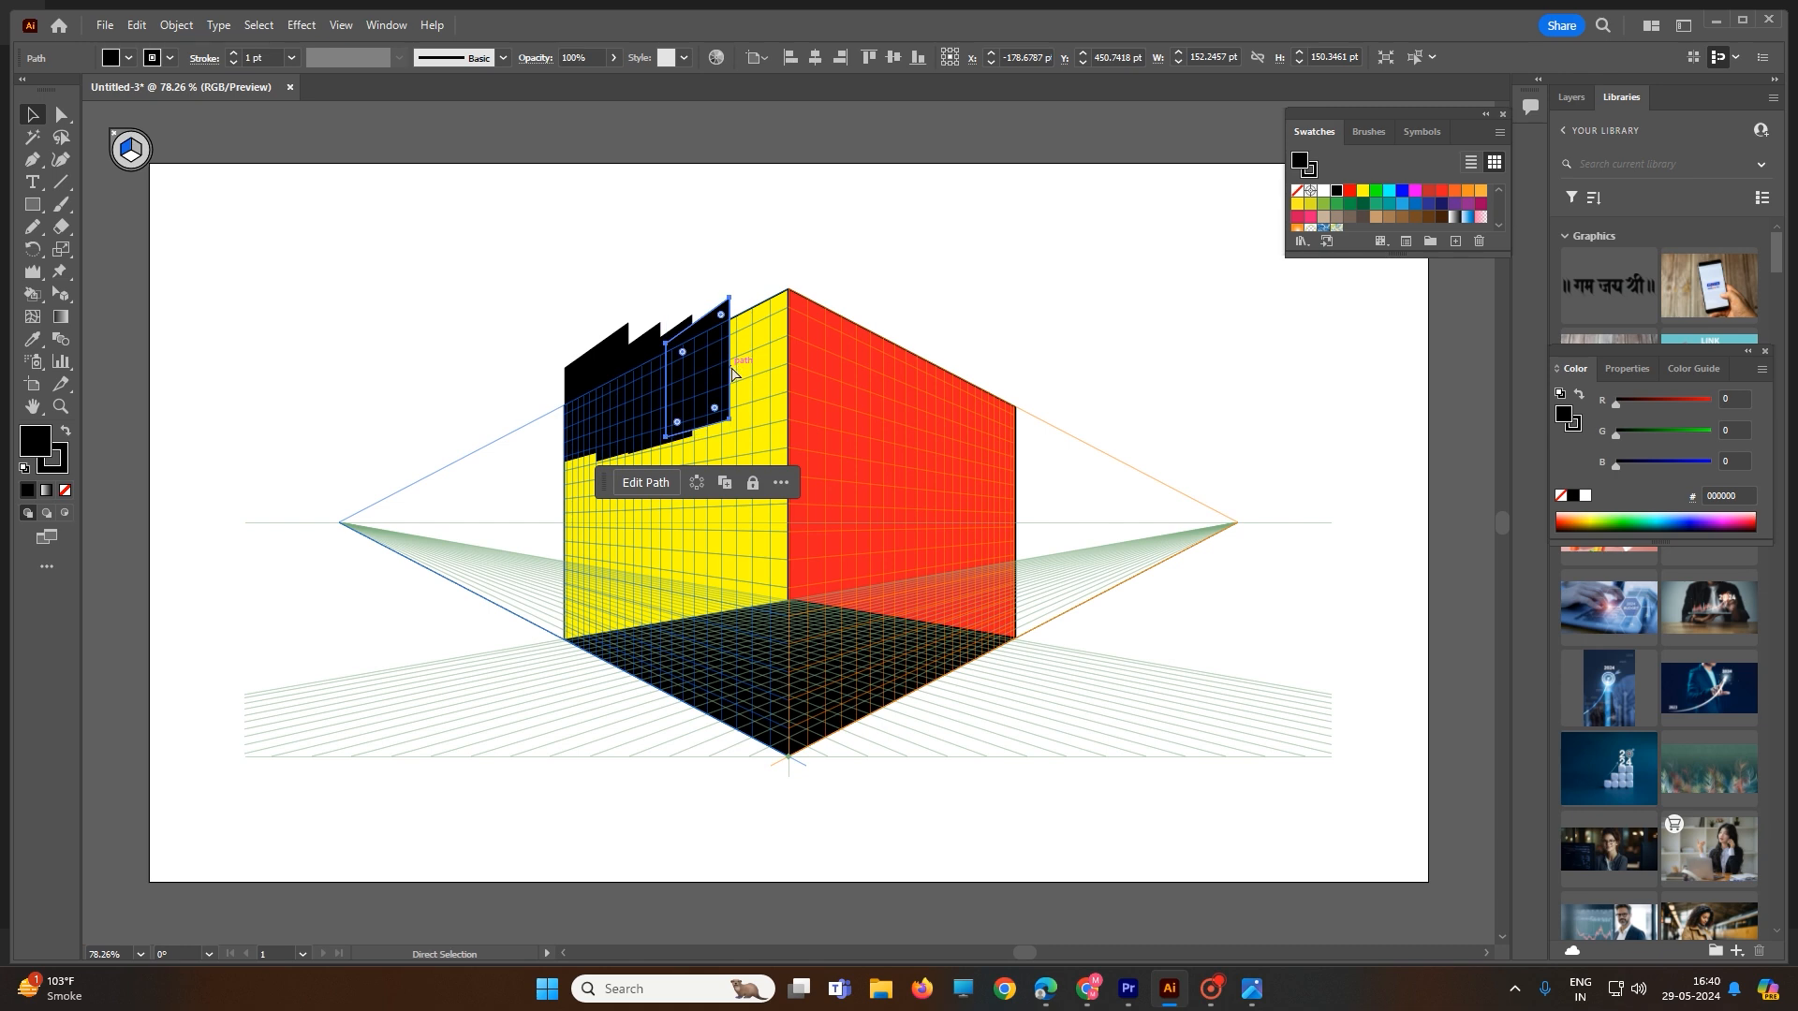
{"action": "key", "text": "ctrl+v"}
{"action": "left_click_drag", "start_coordinate": [778, 498], "coordinate": [740, 343]}
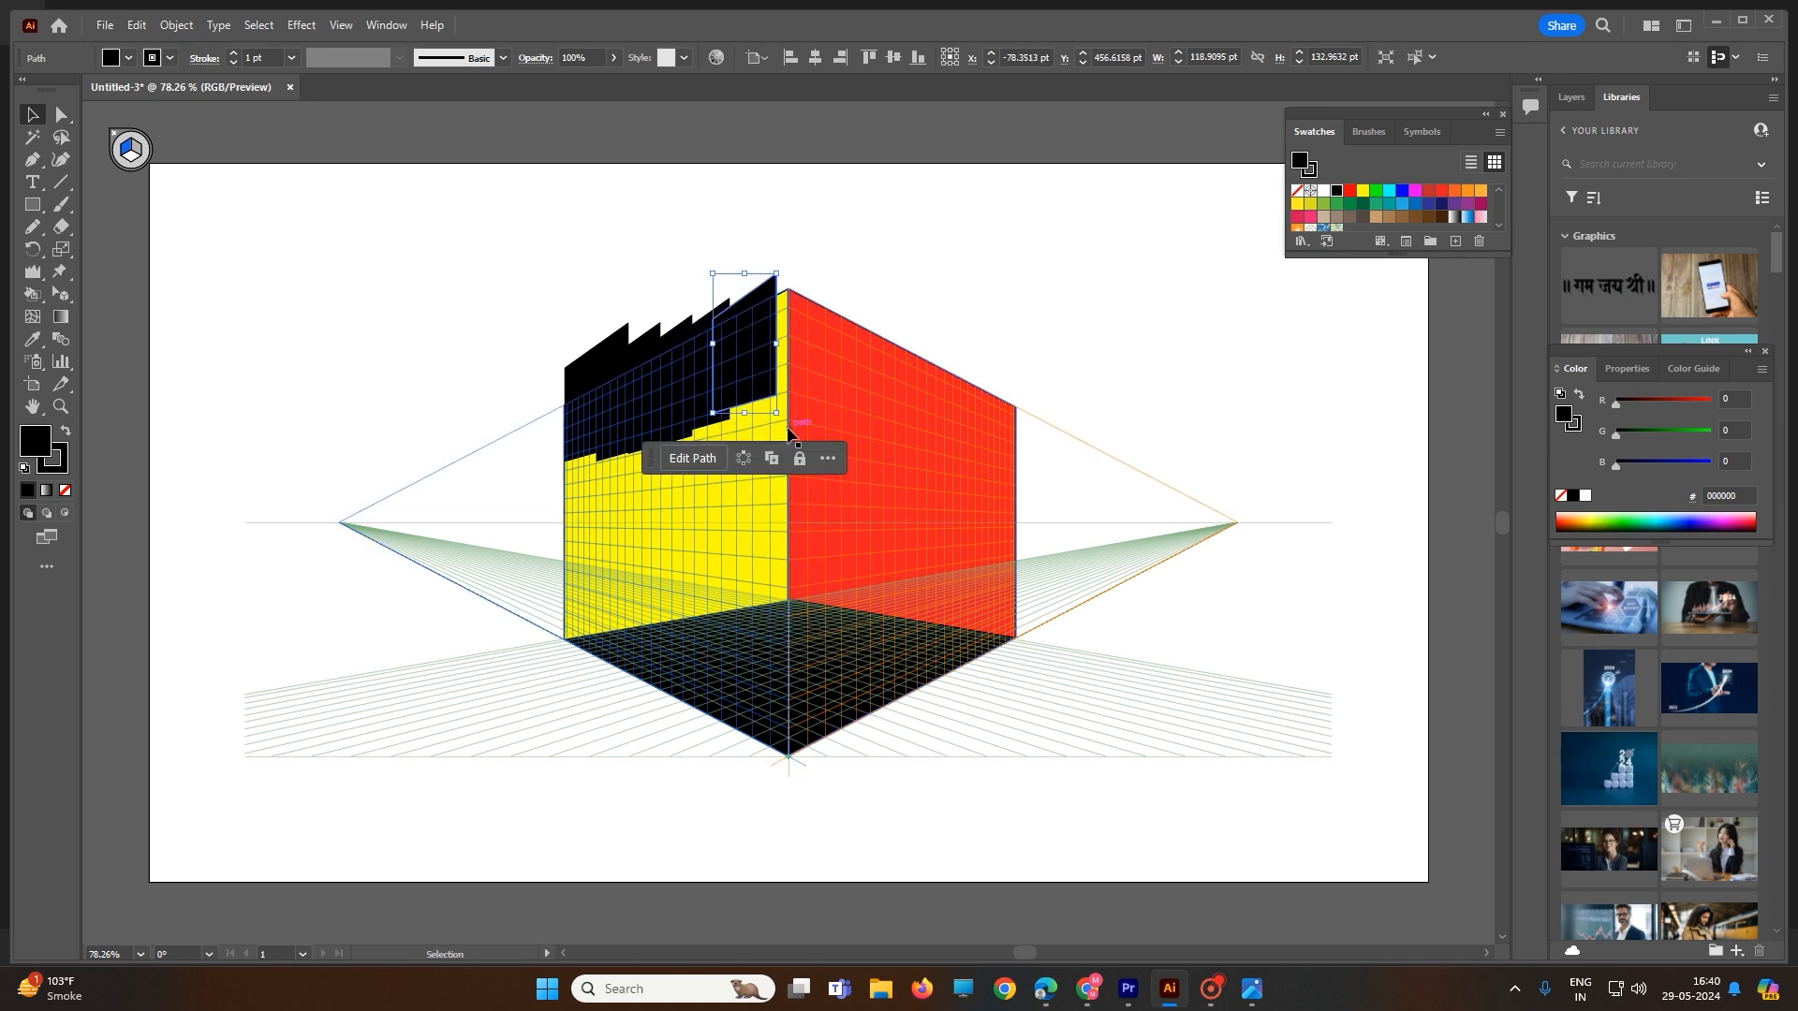
{"action": "left_click_drag", "start_coordinate": [604, 356], "coordinate": [604, 363]}
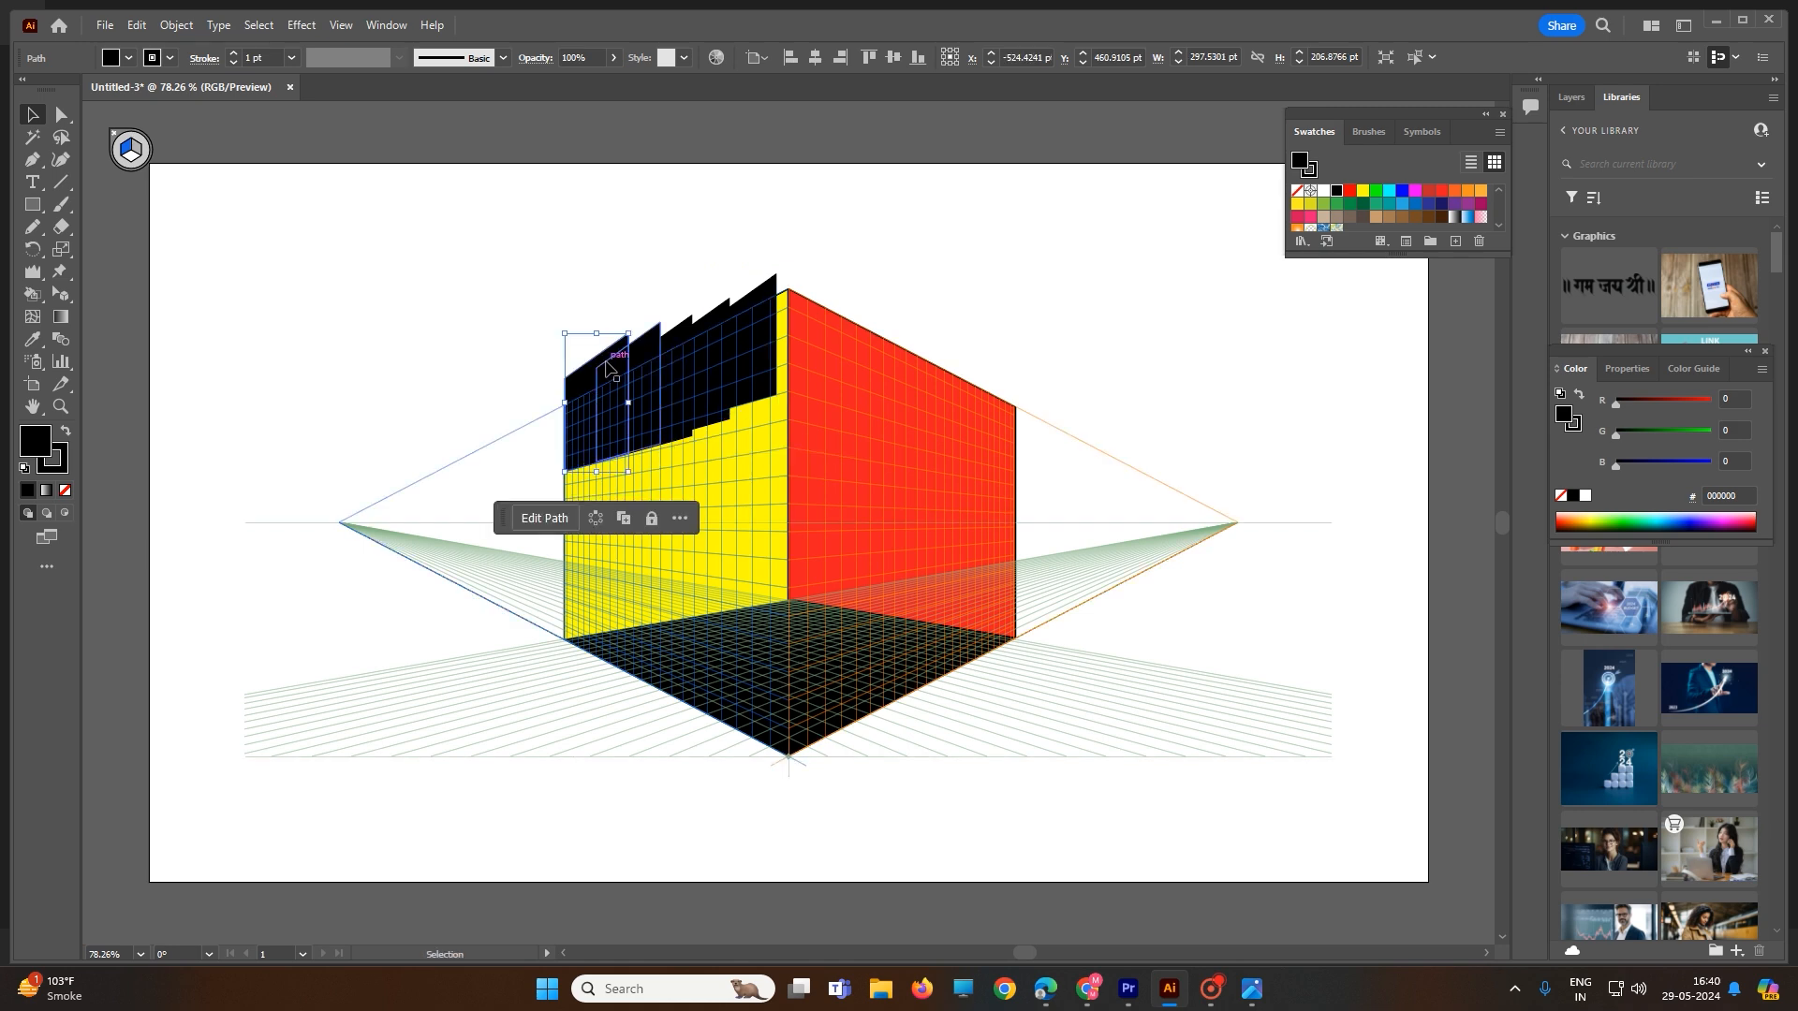
Step: Fill the first four panels on the yellow wall, starting from its outer edge, with red, orange, green and brown
{"action": "left_click", "coordinate": [1437, 194]}
{"action": "left_click", "coordinate": [653, 334]}
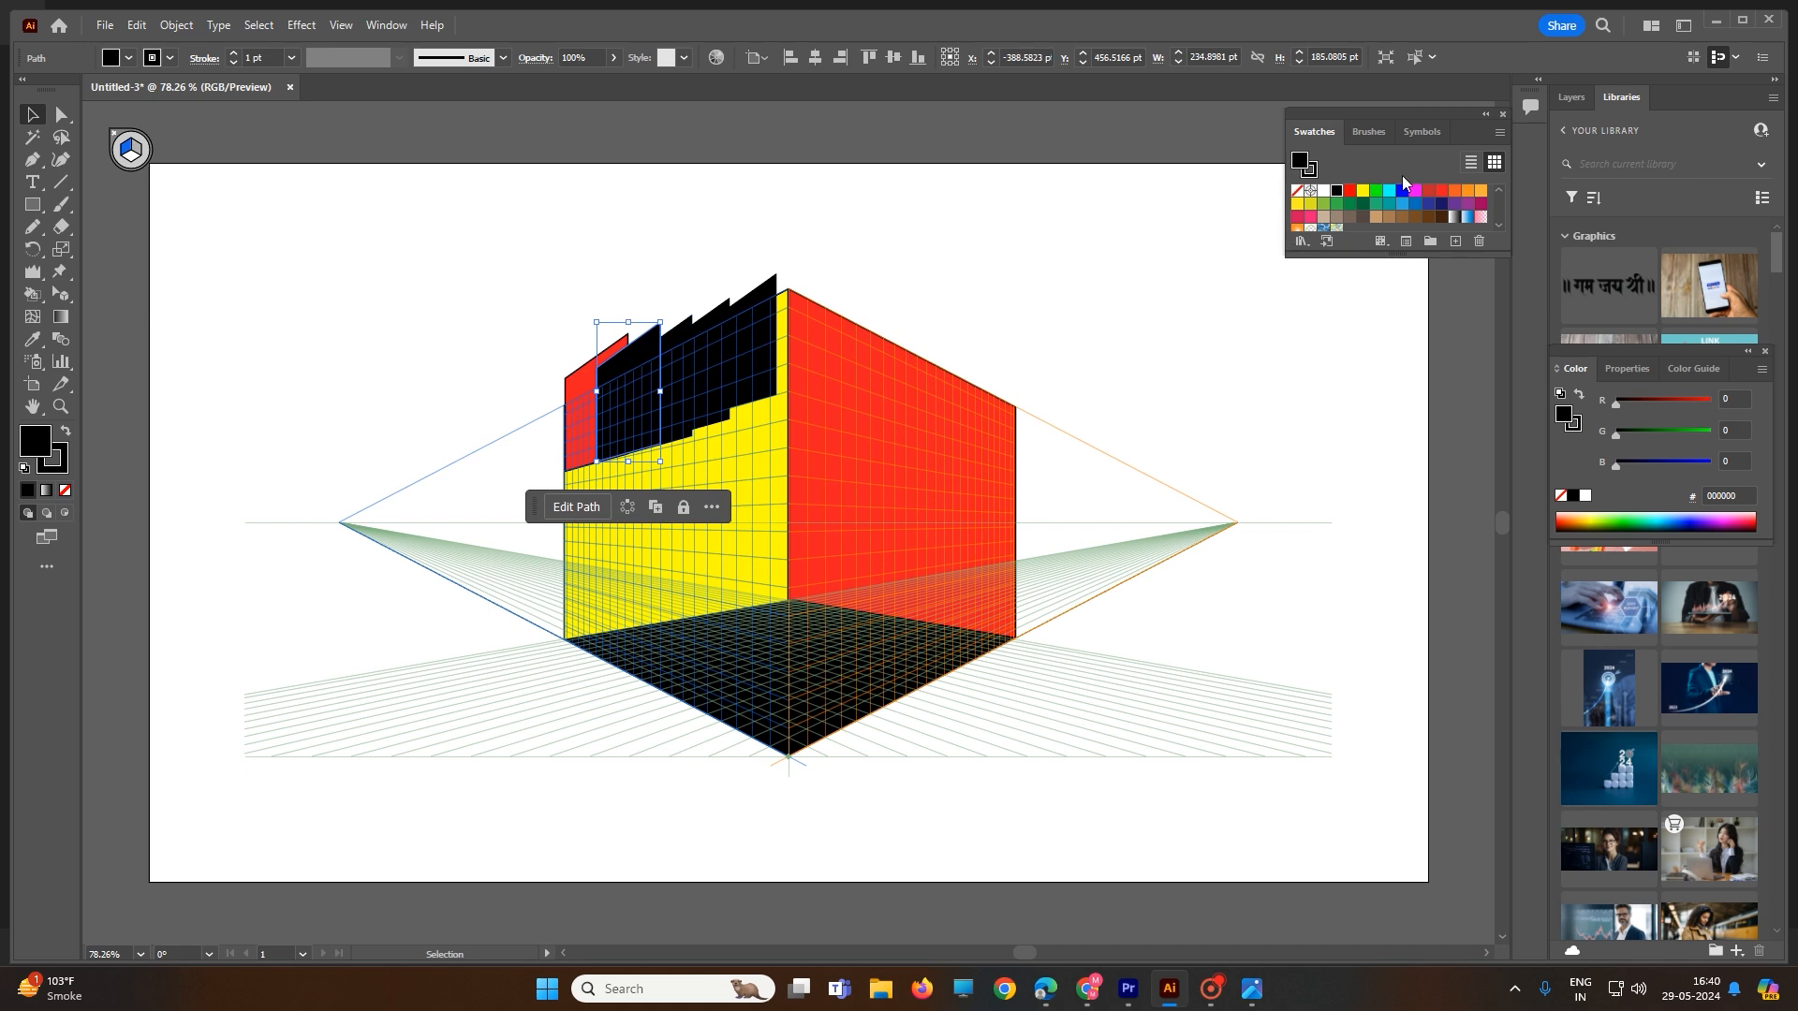
{"action": "left_click", "coordinate": [1459, 197]}
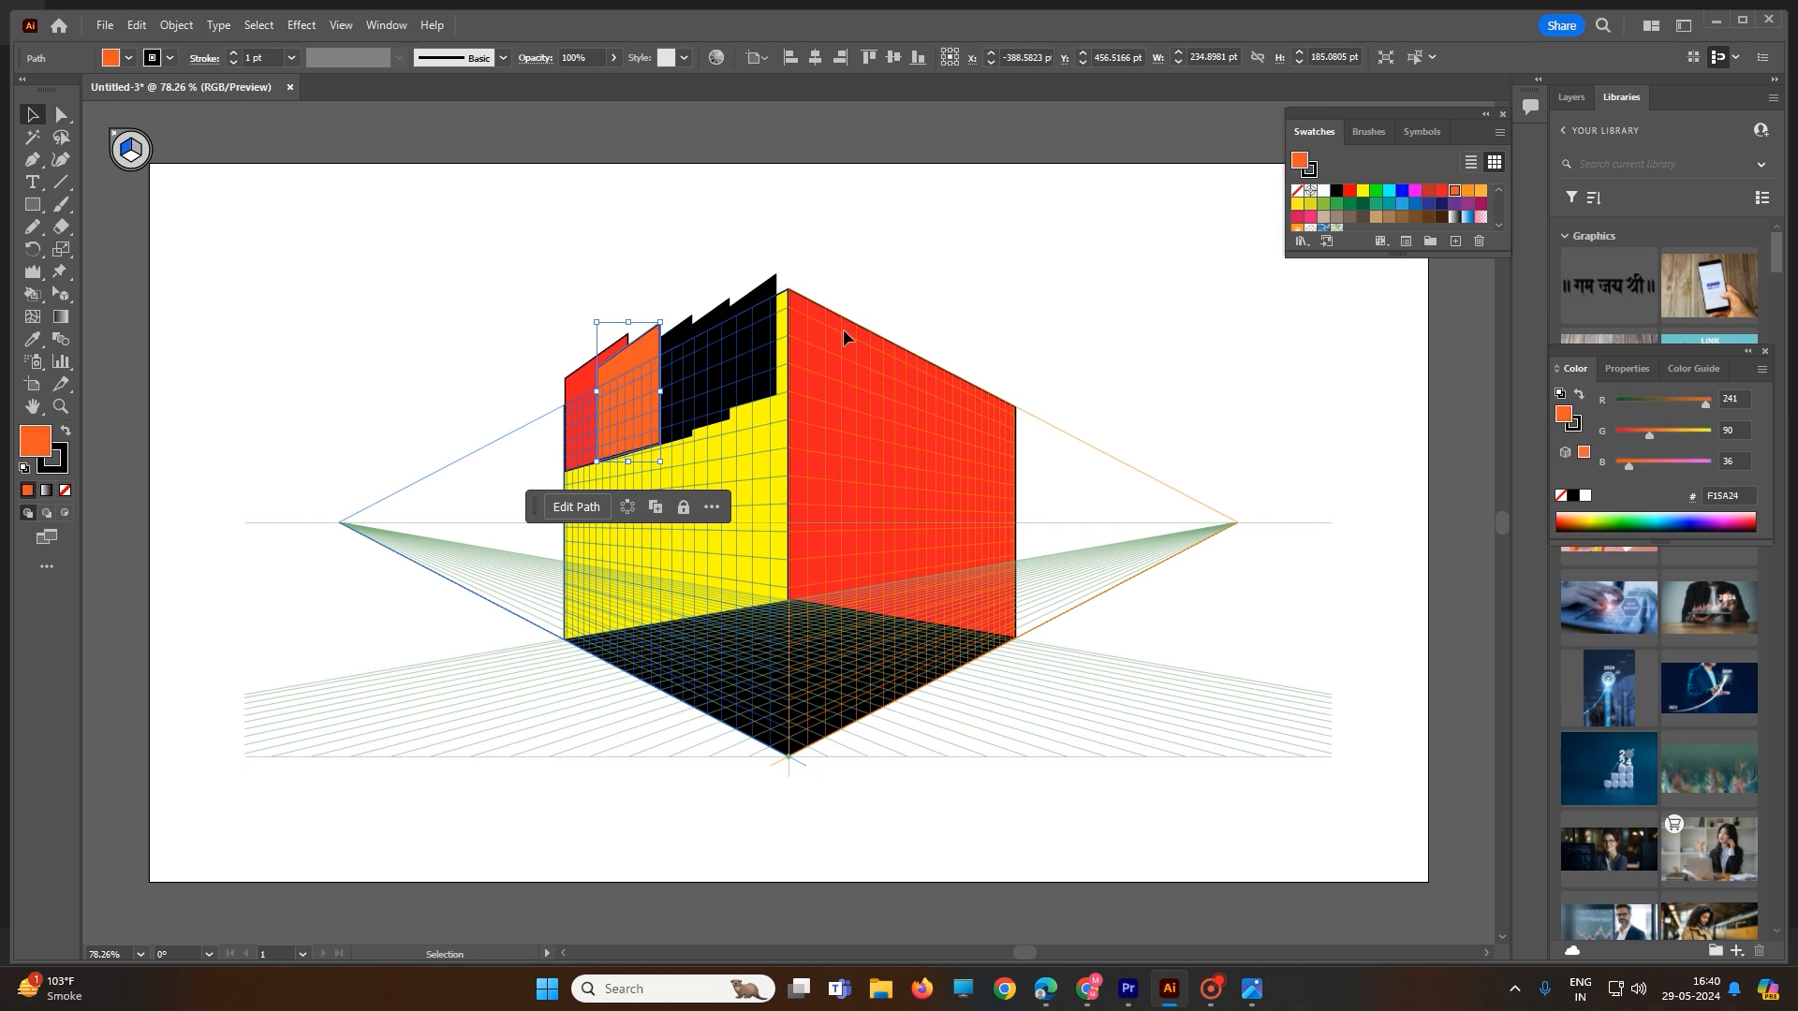
{"action": "left_click", "coordinate": [681, 333]}
{"action": "left_click", "coordinate": [1349, 203]}
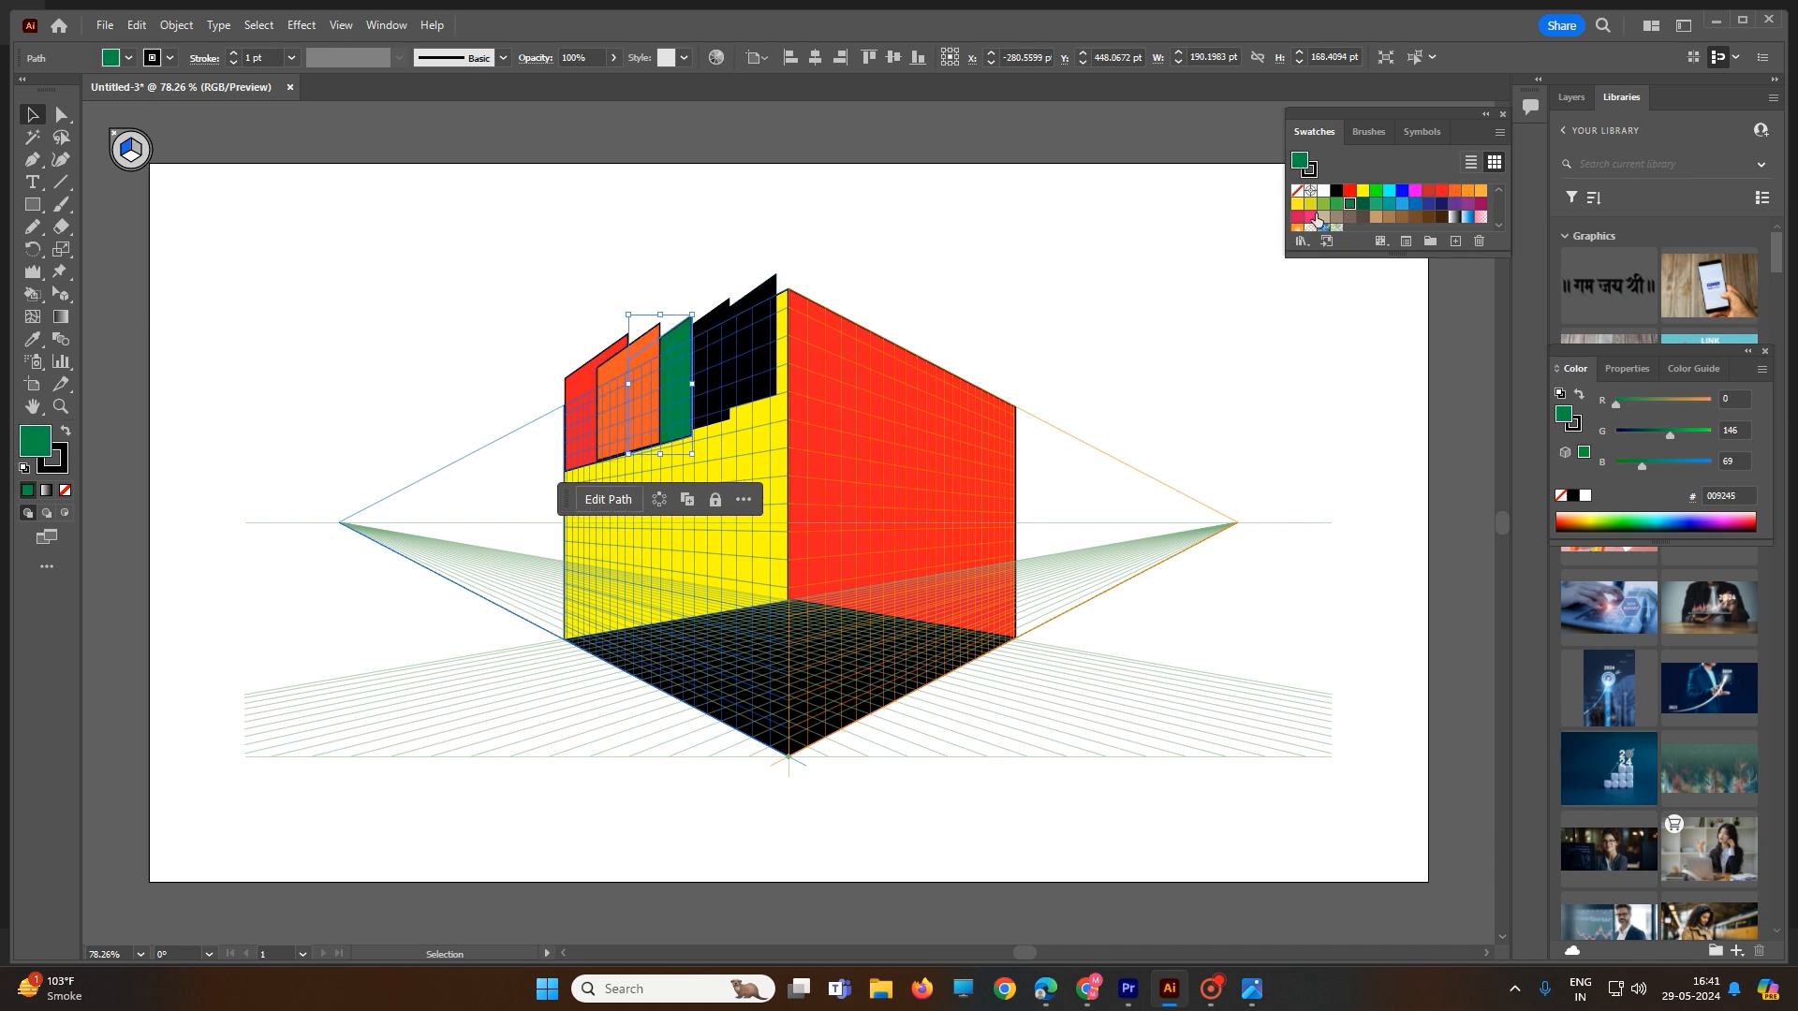
{"action": "left_click", "coordinate": [719, 330]}
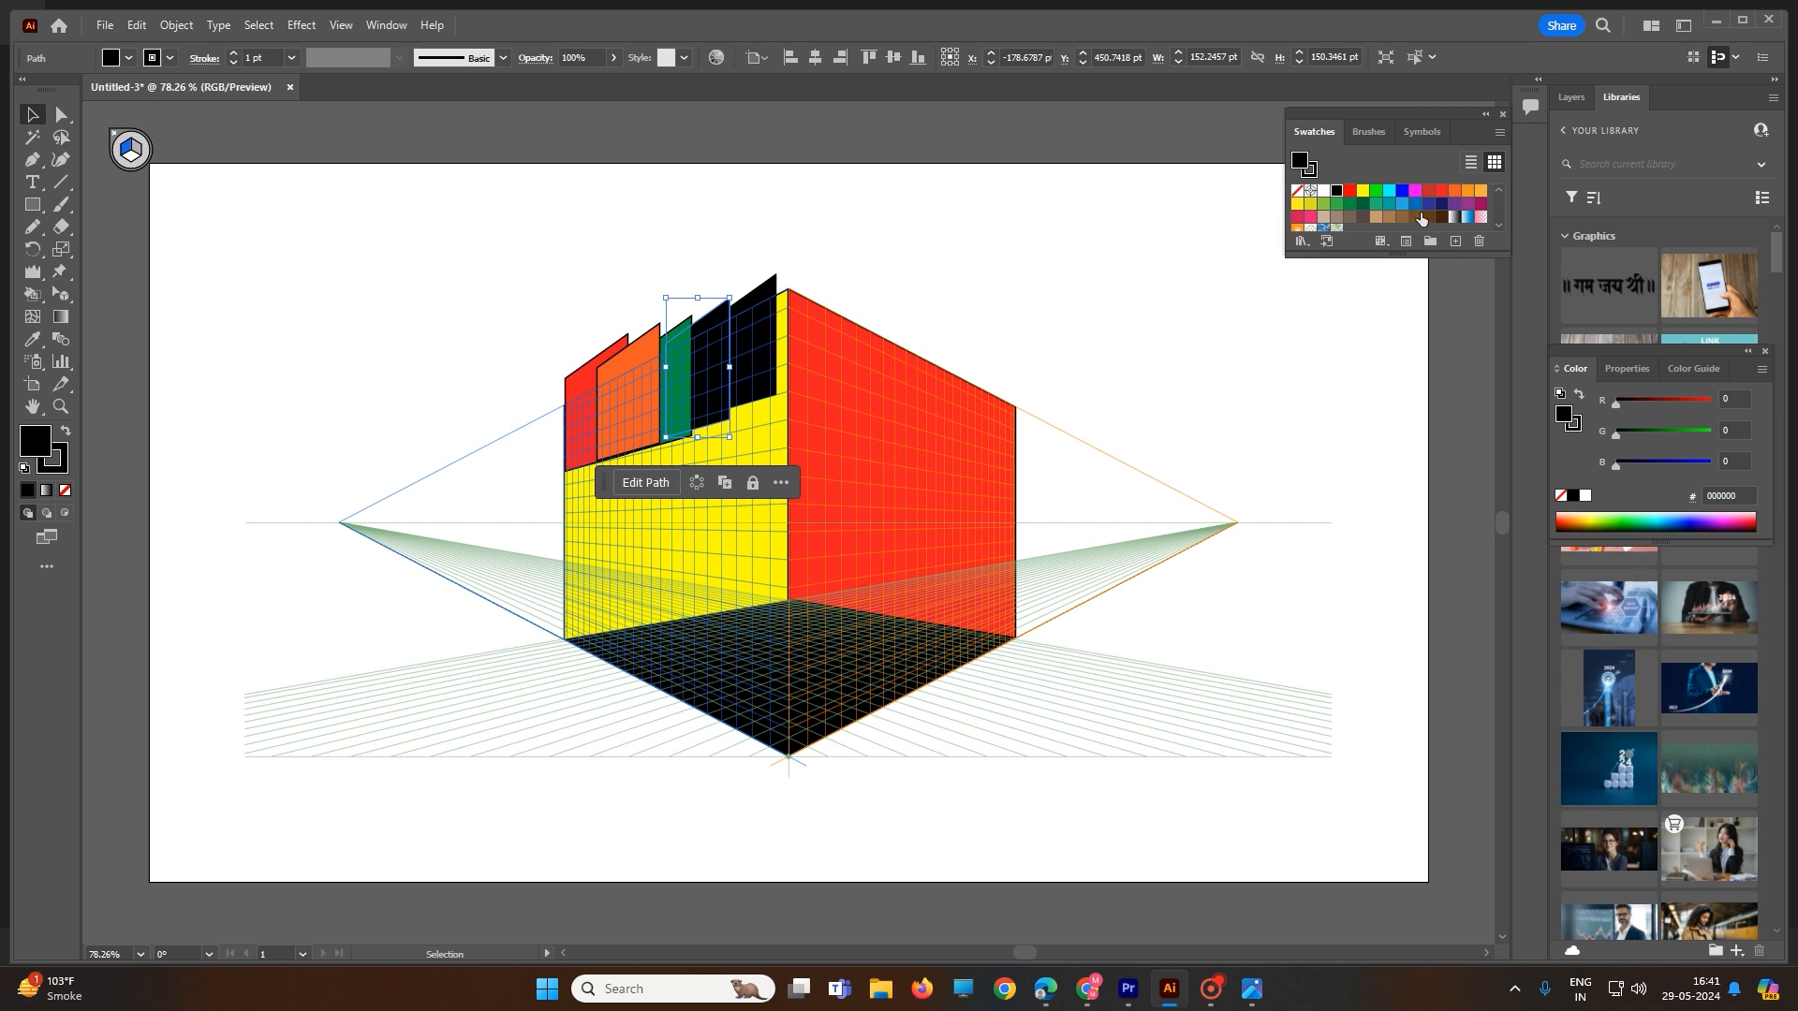
{"action": "left_click", "coordinate": [1417, 215]}
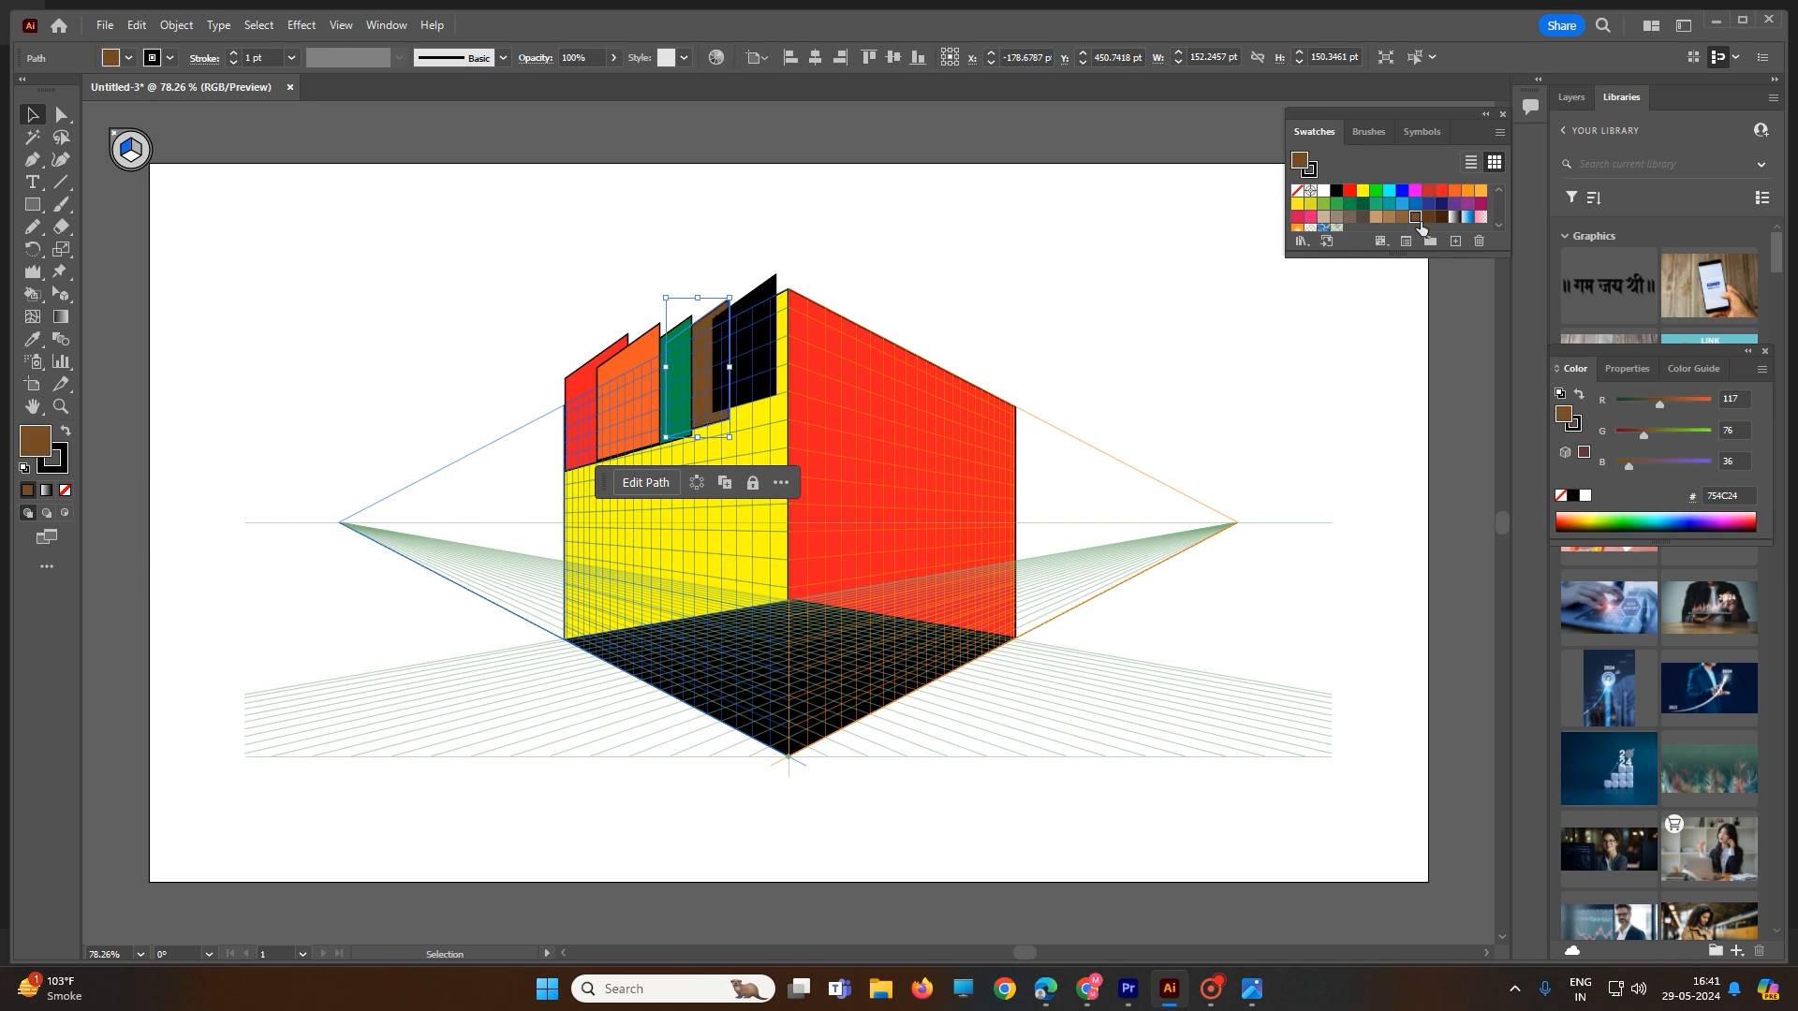
Step: Draw a brown rectangle about 139 by 154 pt on the right plane and move it to the red wall's upper front corner
{"action": "left_click", "coordinate": [141, 154]}
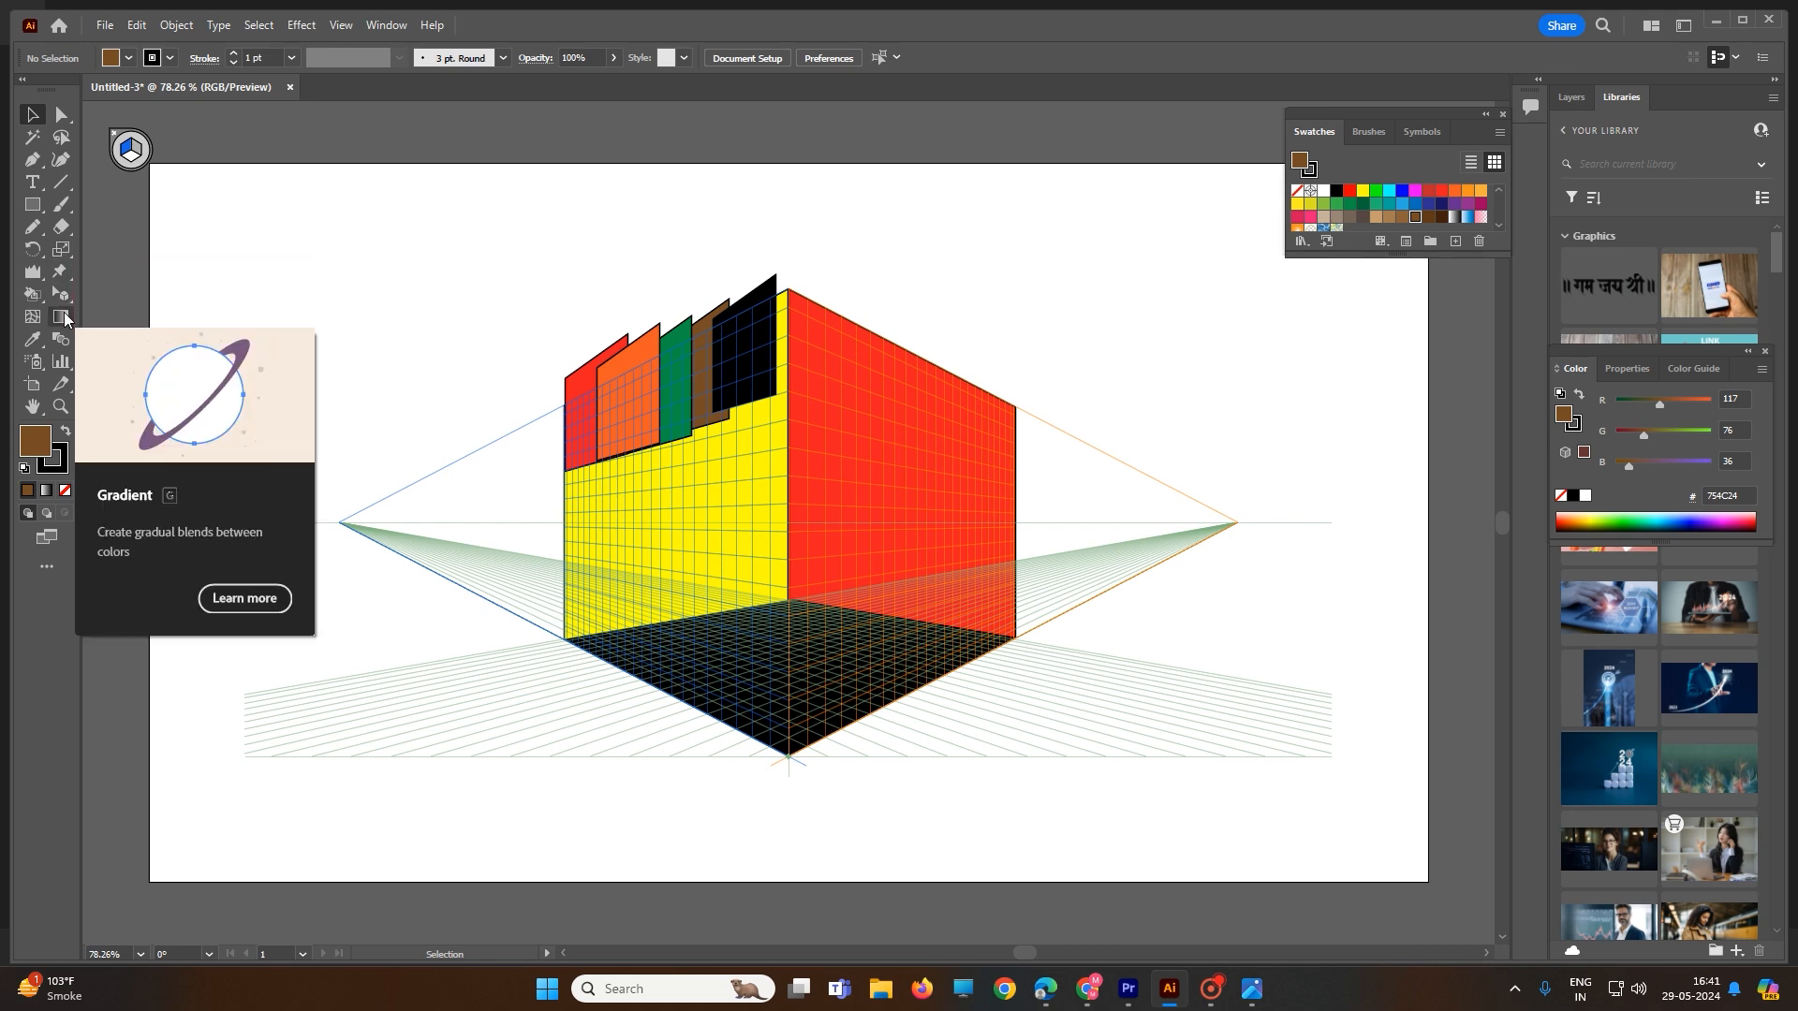
{"action": "left_click_drag", "start_coordinate": [65, 298], "coordinate": [103, 319]}
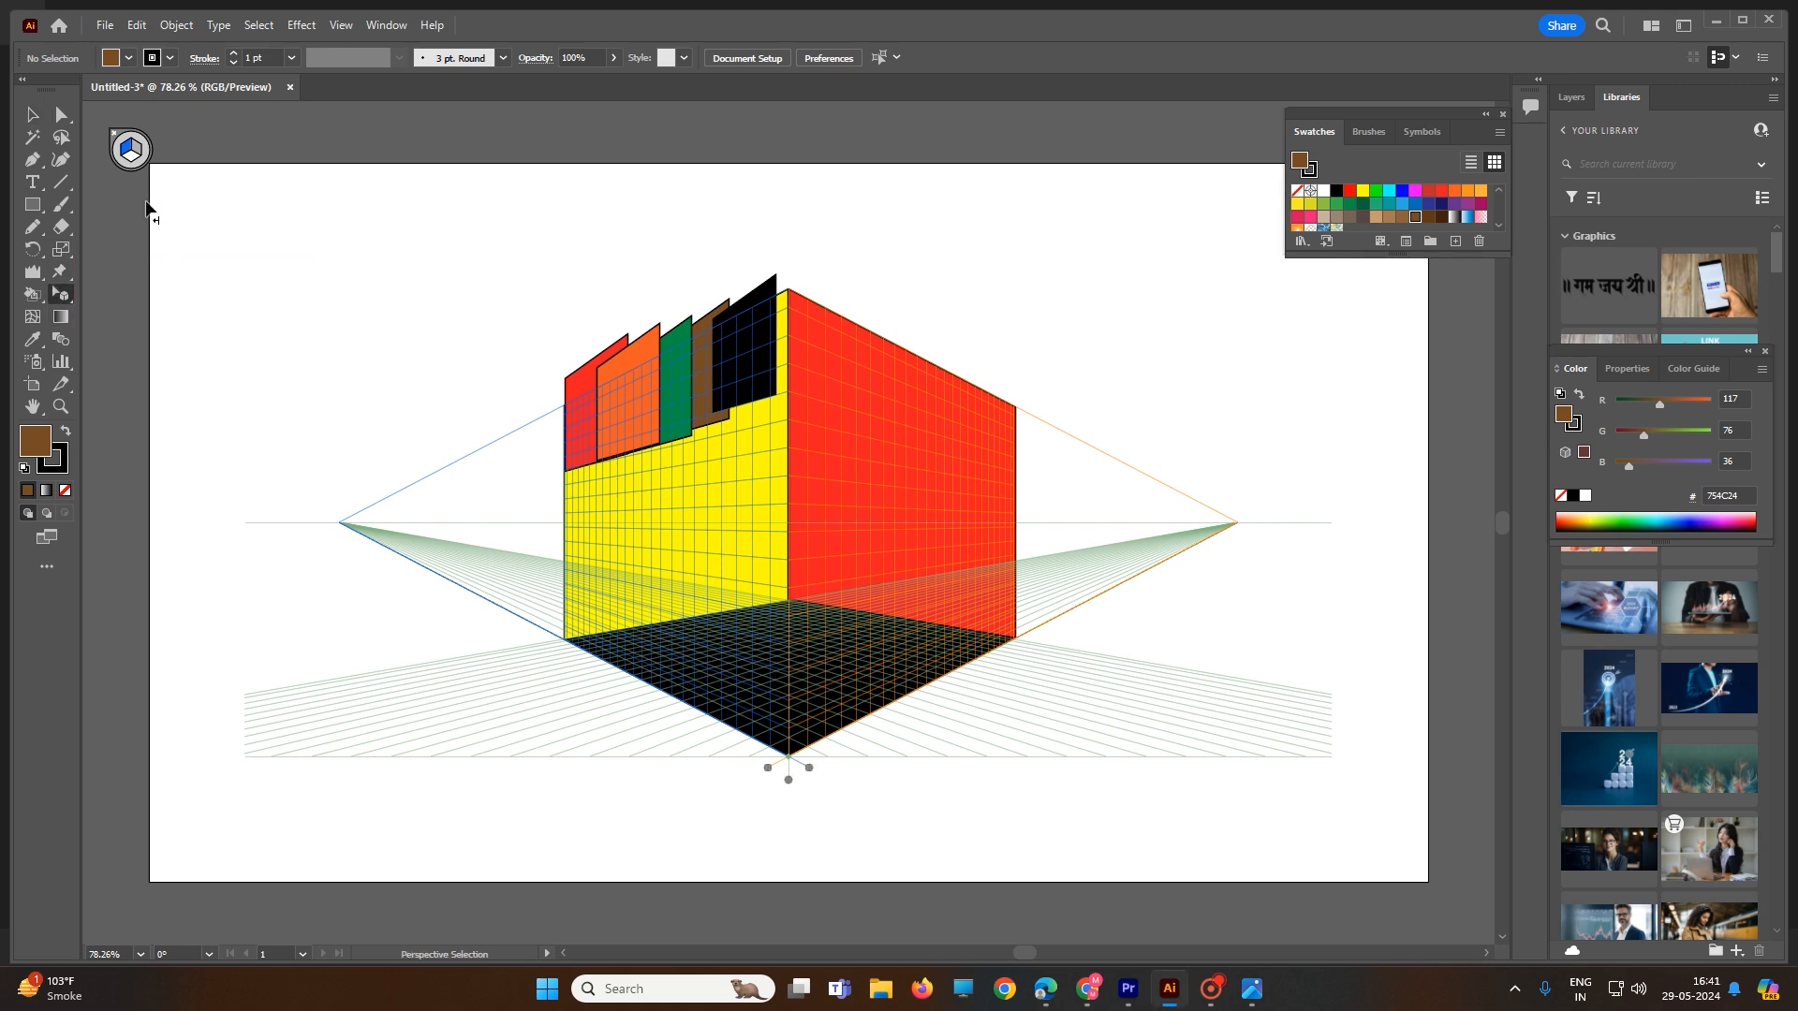
{"action": "left_click", "coordinate": [134, 152]}
{"action": "left_click", "coordinate": [26, 208]}
{"action": "left_click_drag", "start_coordinate": [878, 317], "coordinate": [929, 449]}
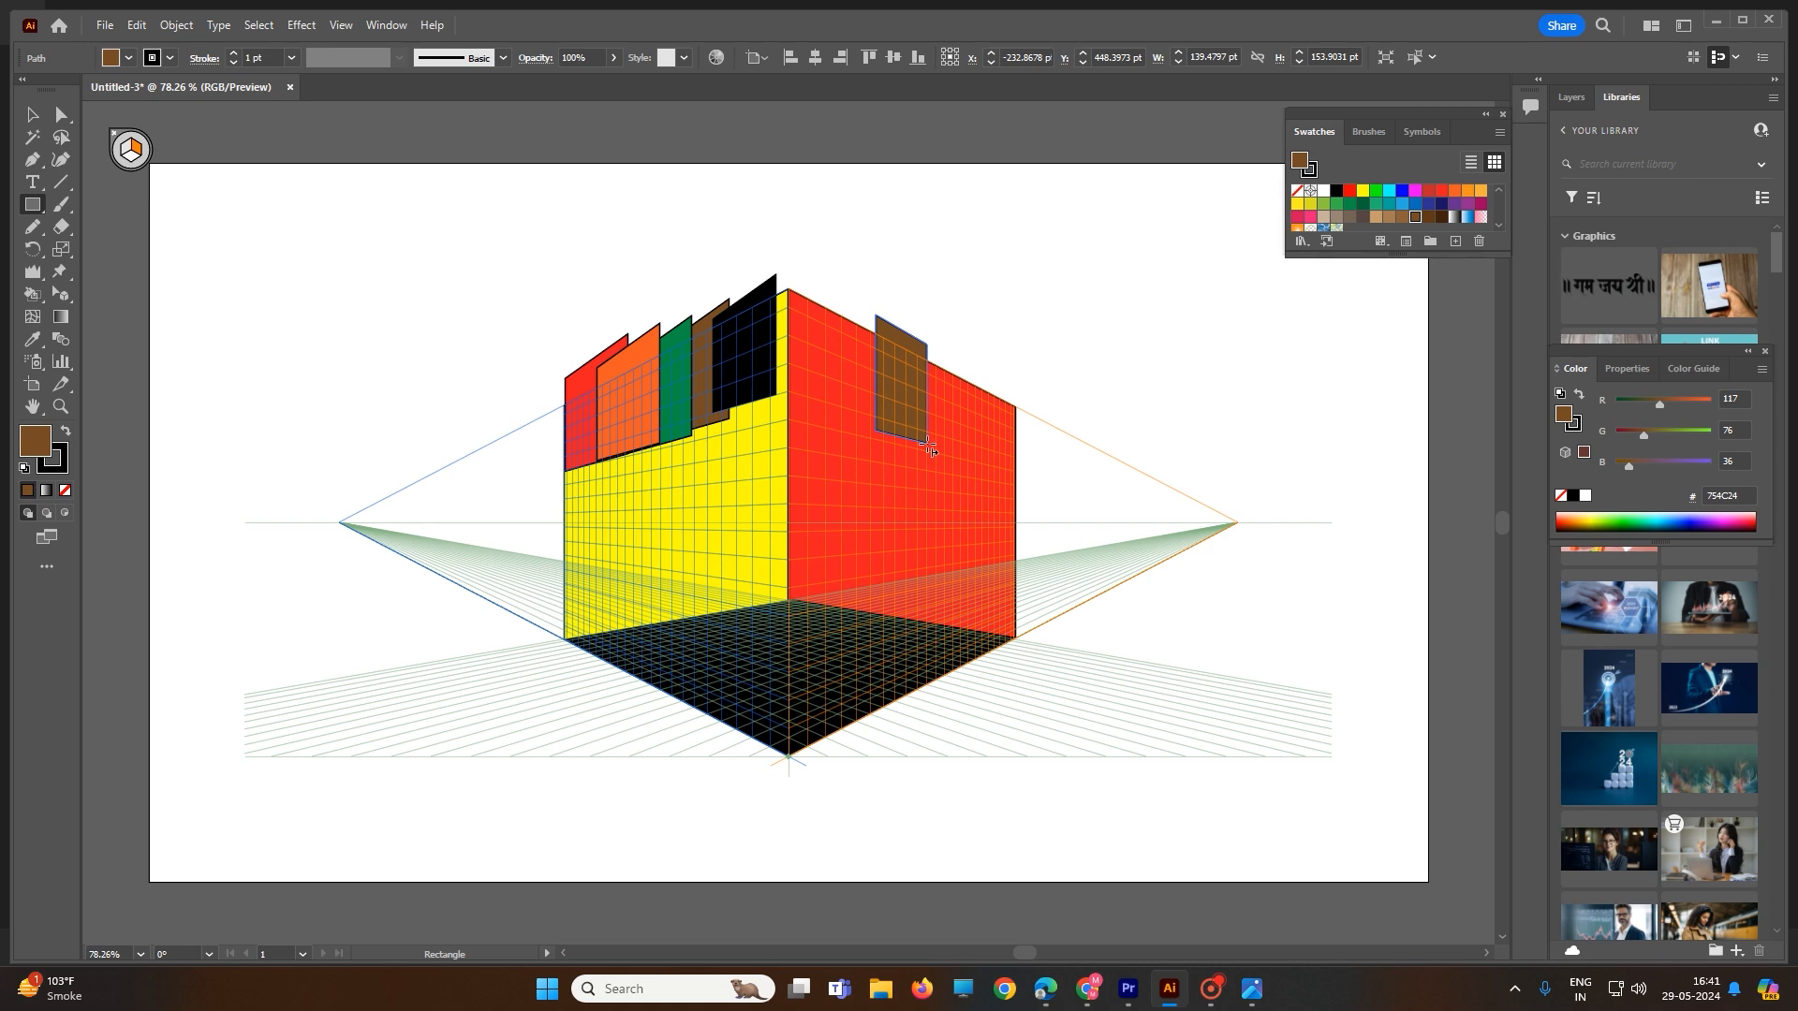
{"action": "left_click", "coordinate": [32, 114]}
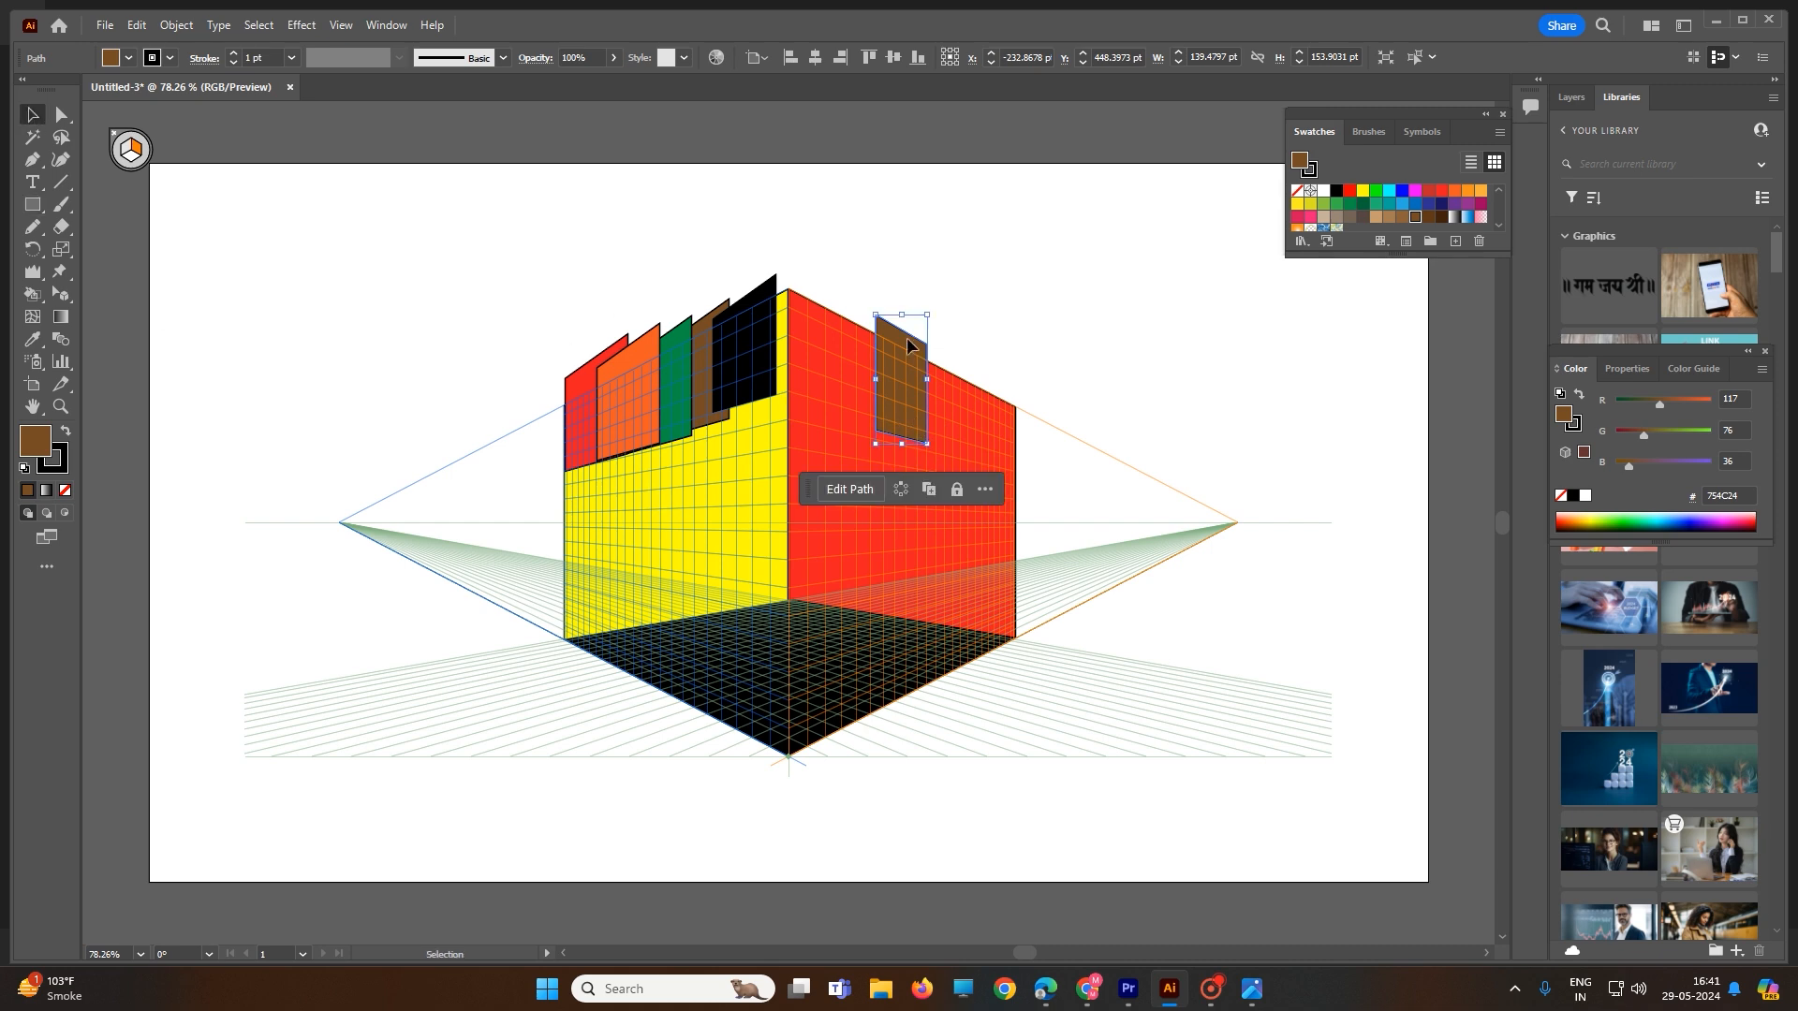
{"action": "left_click_drag", "start_coordinate": [907, 339], "coordinate": [805, 295]}
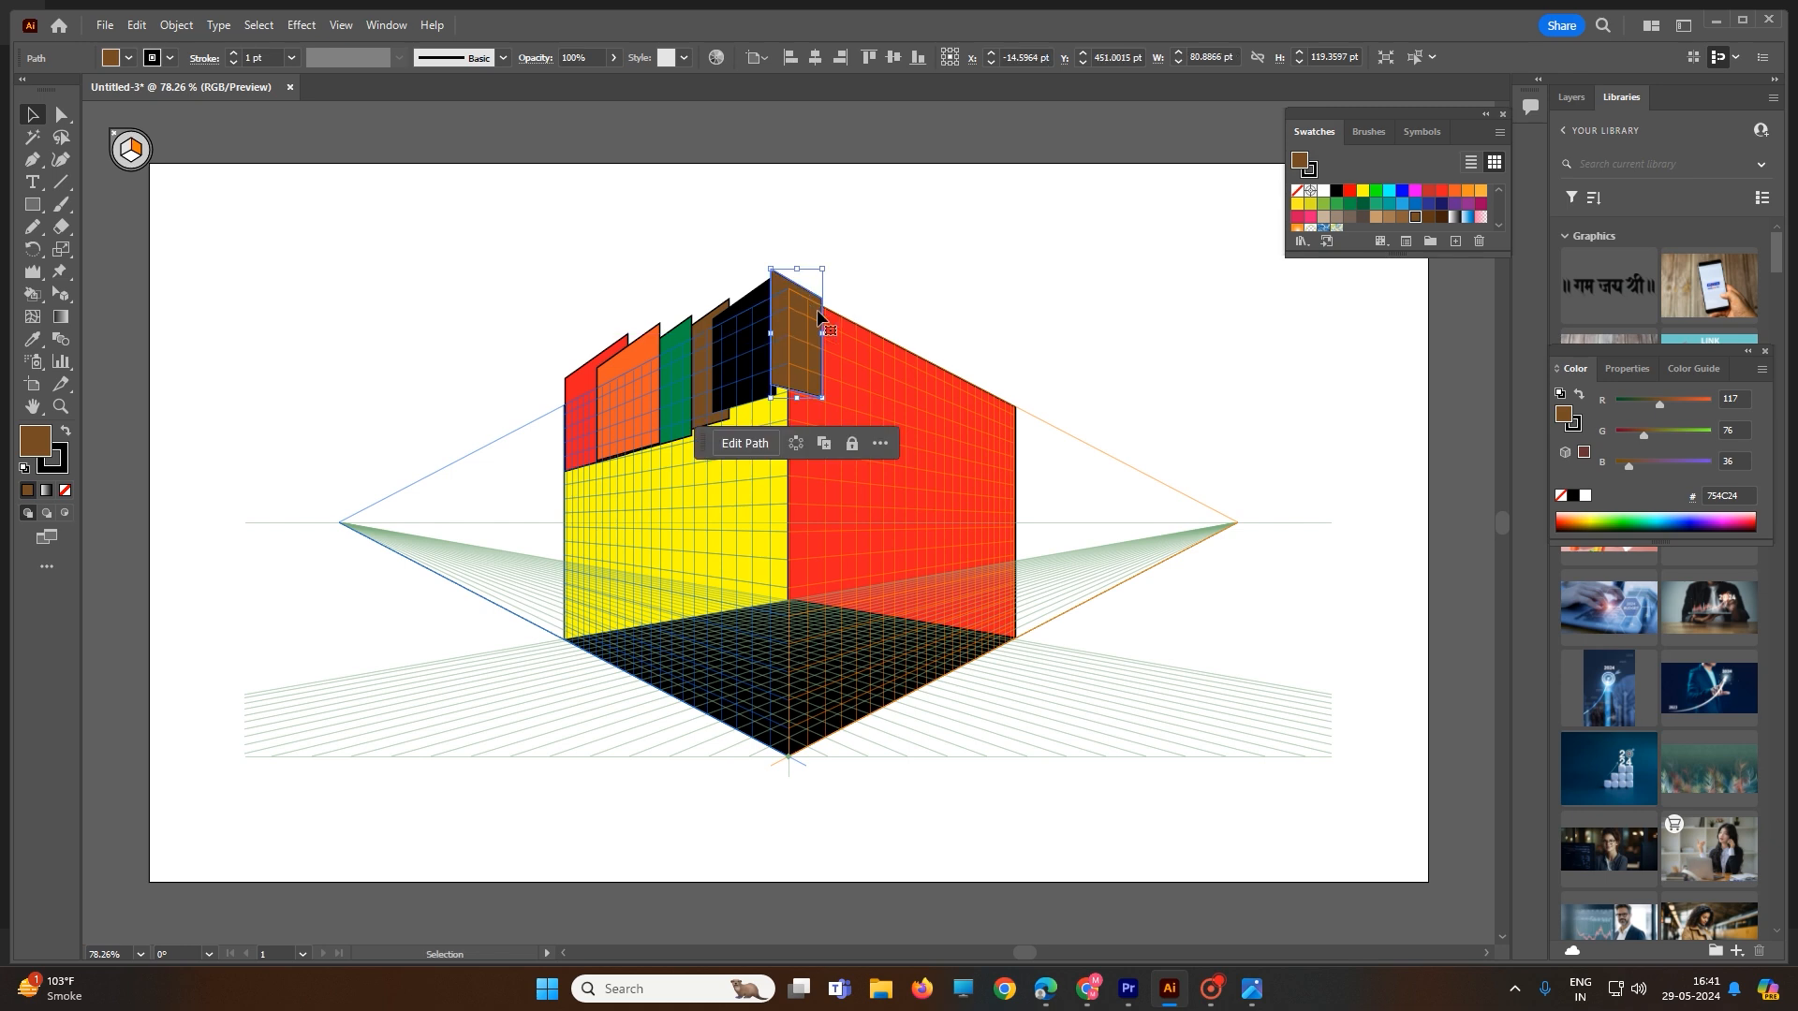
Step: Duplicate the brown panel on the red wall and arrange three copies beside it in a spaced row along the wall's upper edge
{"action": "key", "text": "ctrl+c"}
{"action": "key", "text": "ctrl+v"}
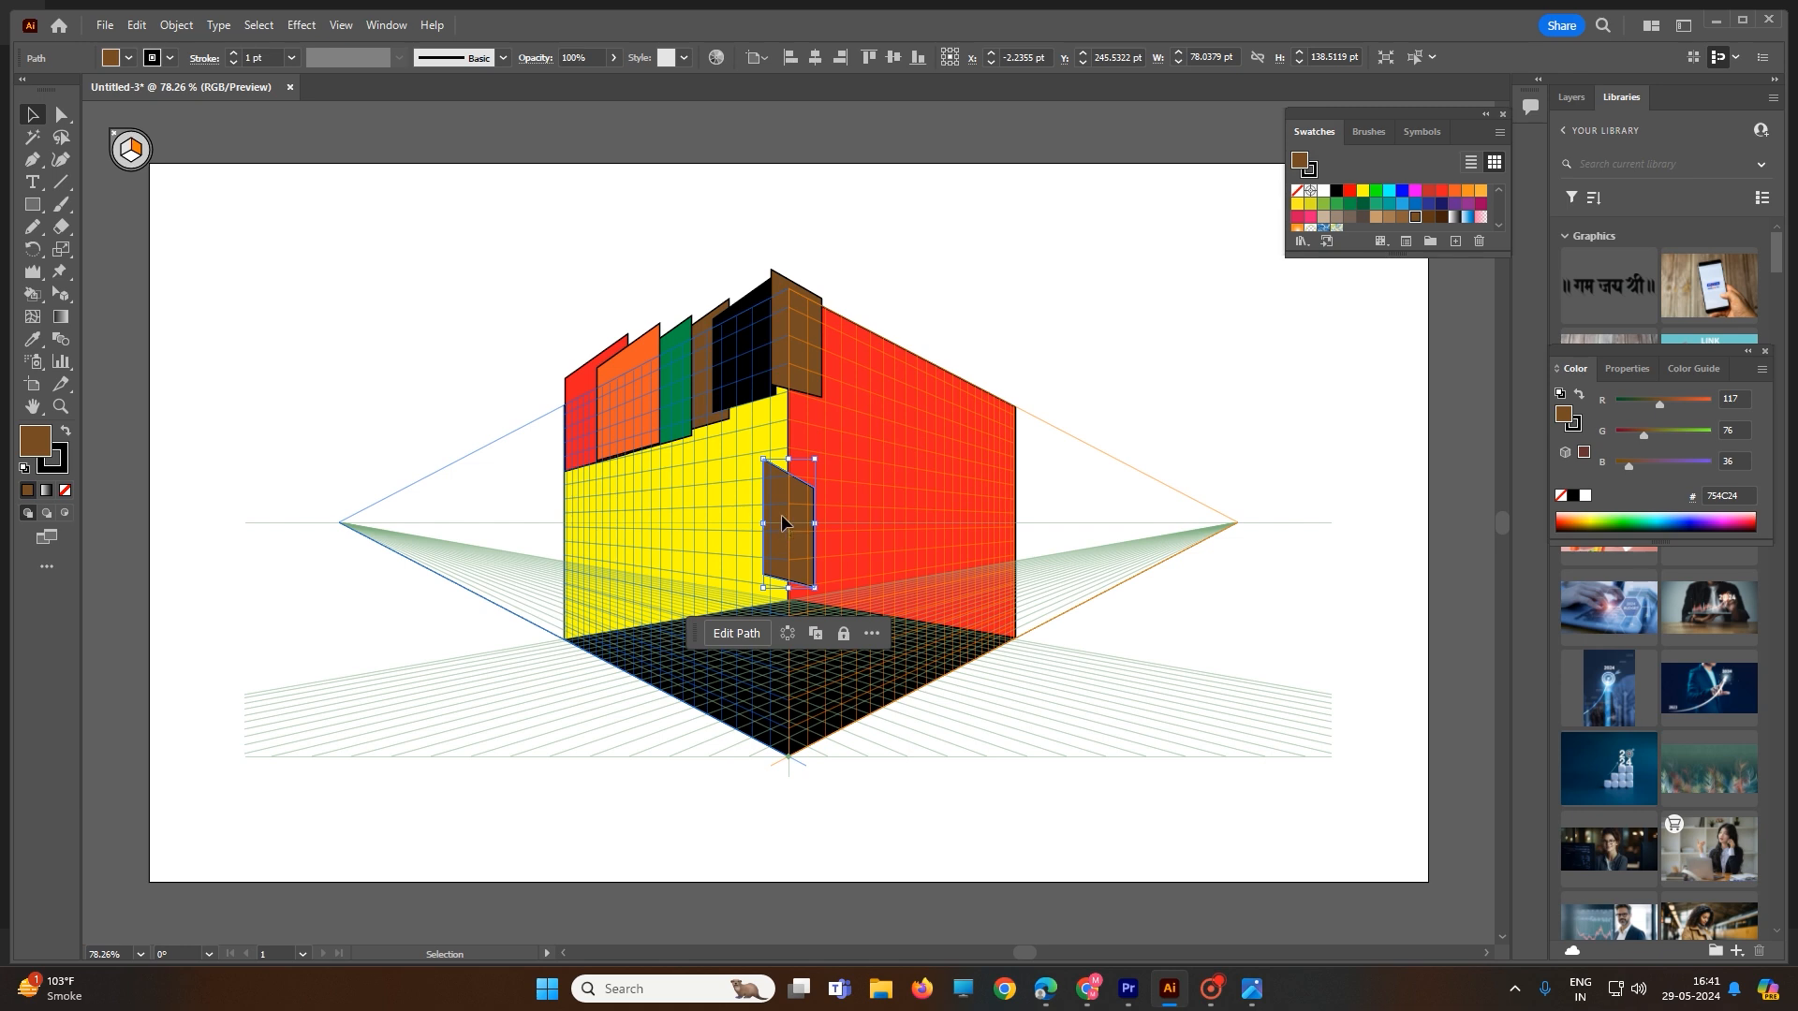
{"action": "left_click_drag", "start_coordinate": [780, 525], "coordinate": [852, 345]}
{"action": "left_click_drag", "start_coordinate": [850, 343], "coordinate": [846, 341]}
{"action": "left_click_drag", "start_coordinate": [789, 508], "coordinate": [906, 360]}
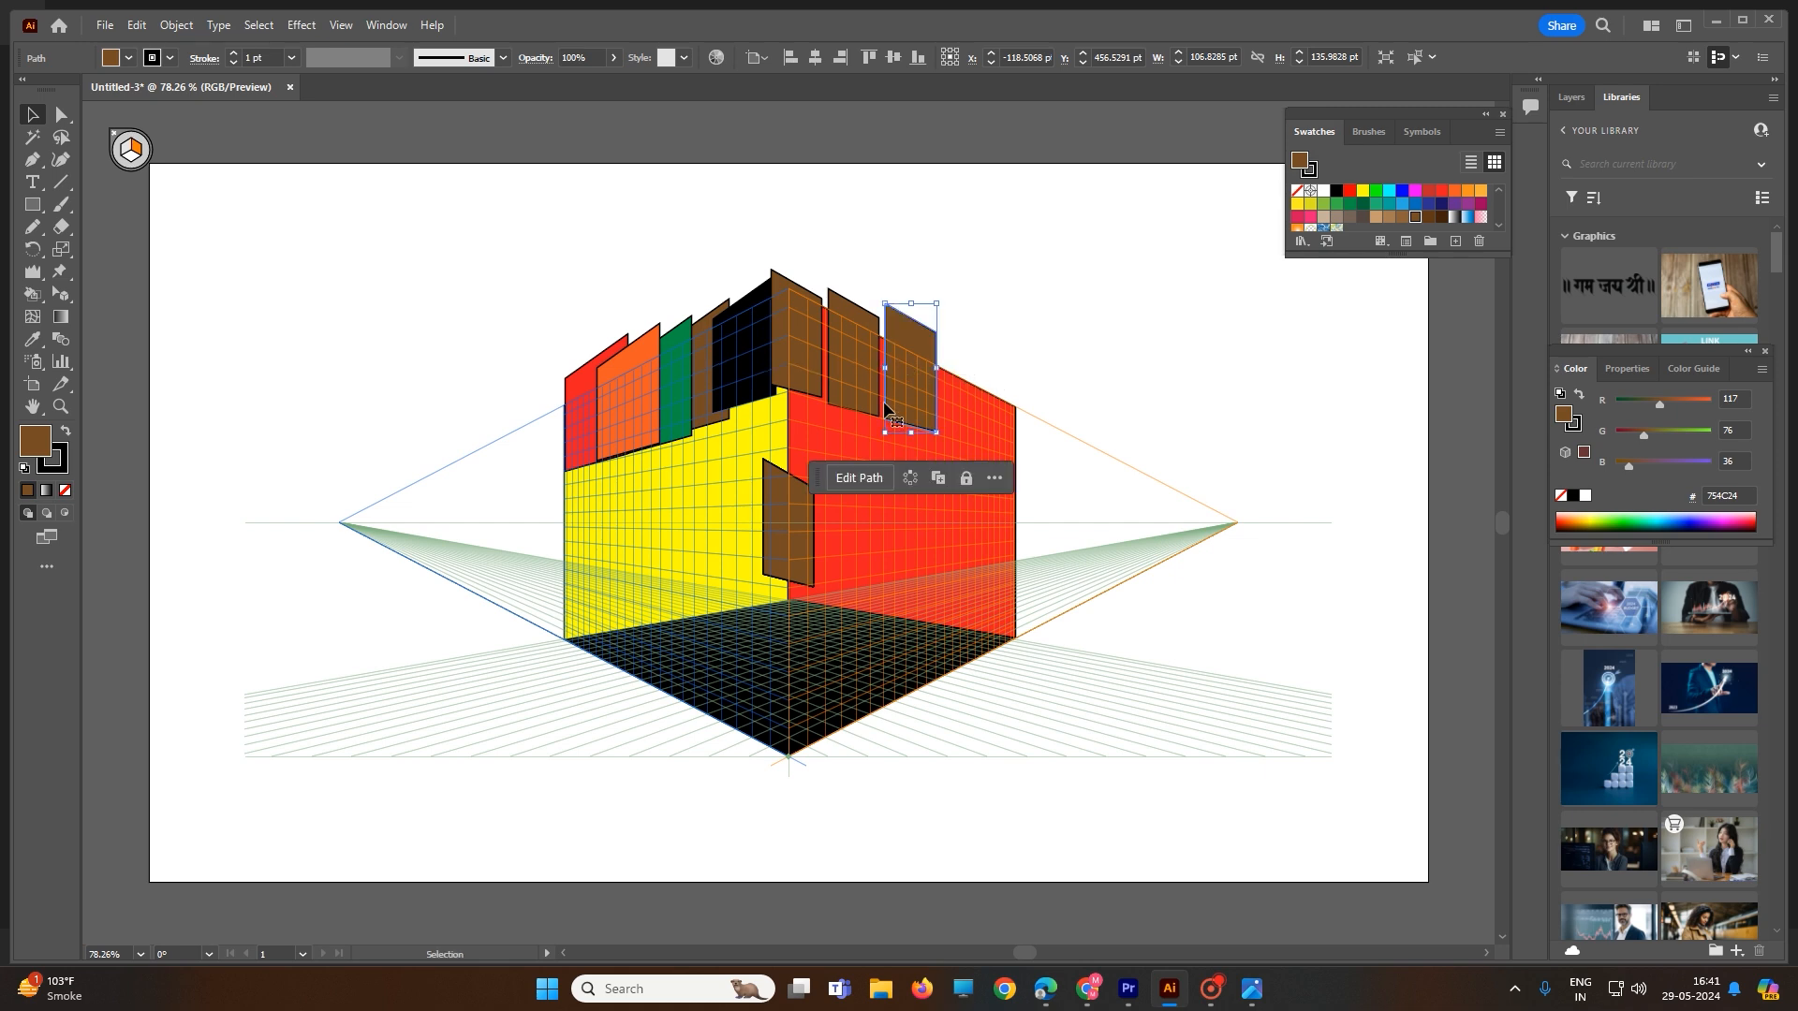
{"action": "left_click_drag", "start_coordinate": [783, 506], "coordinate": [965, 369]}
Step: Fill the four panels along the red wall's upper edge, starting from its outer end, with yellow, teal, cyan and pink
{"action": "left_click", "coordinate": [1363, 191]}
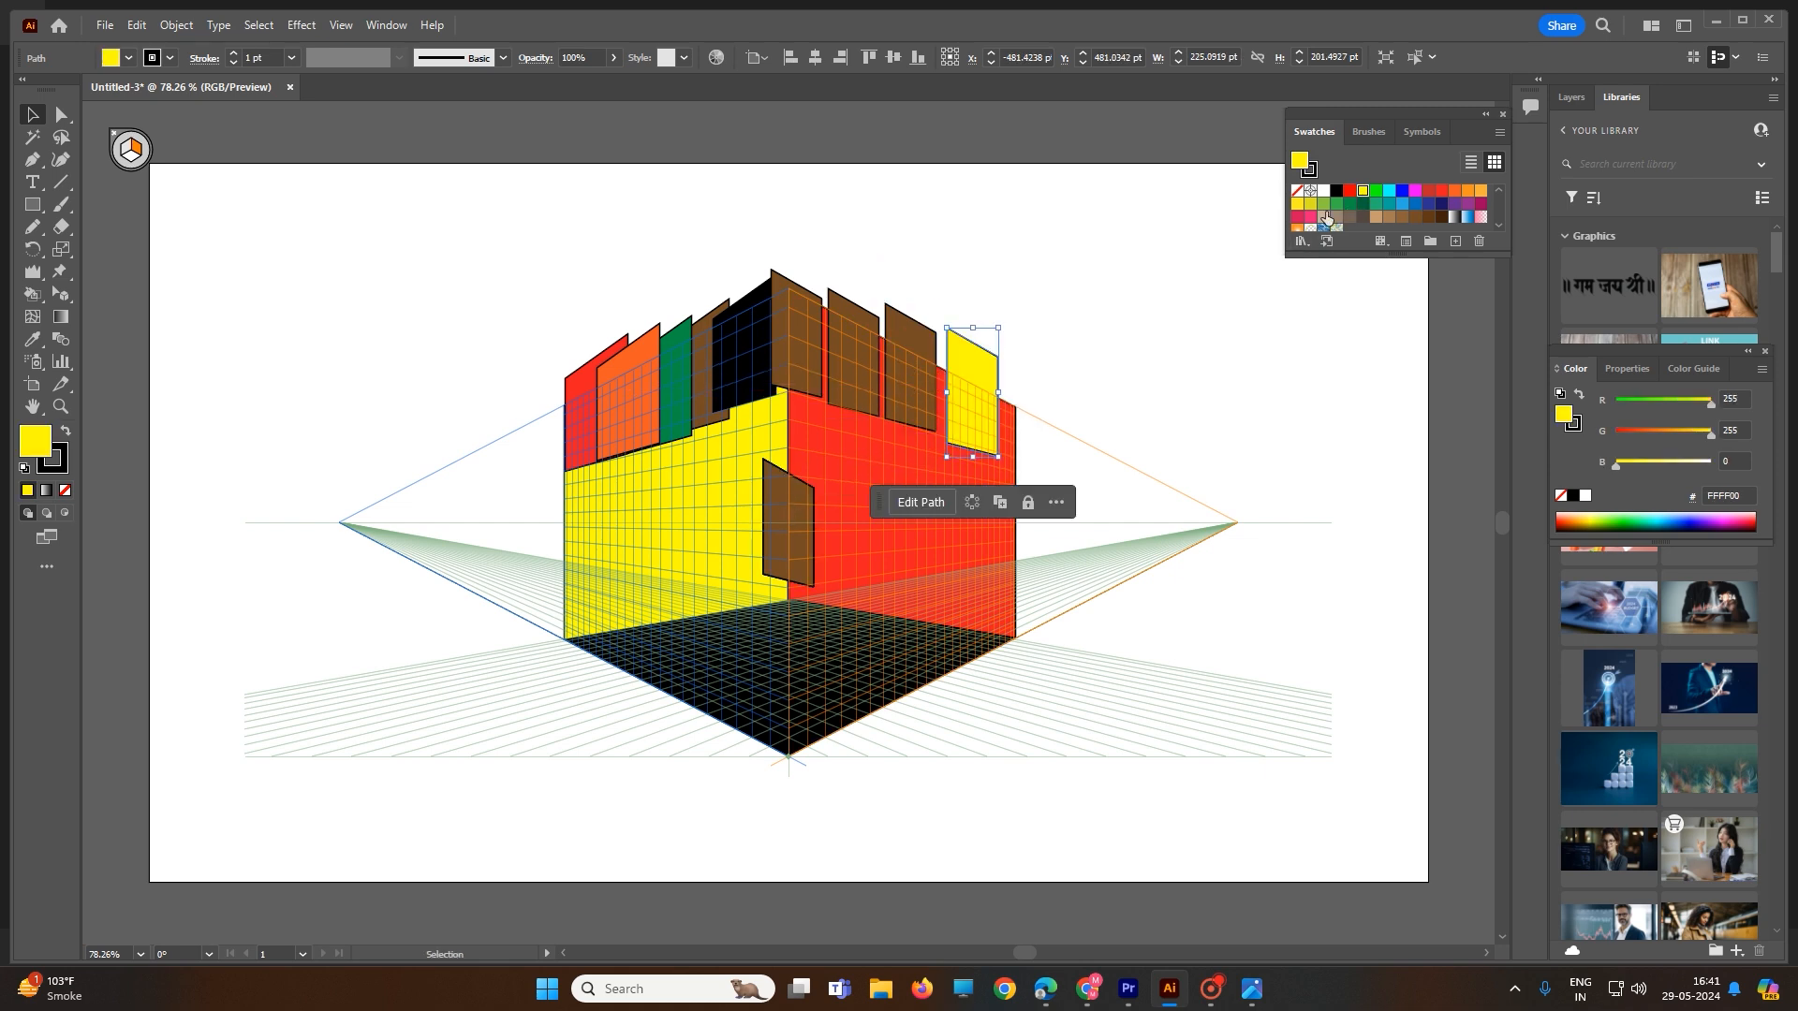
{"action": "left_click", "coordinate": [906, 337]}
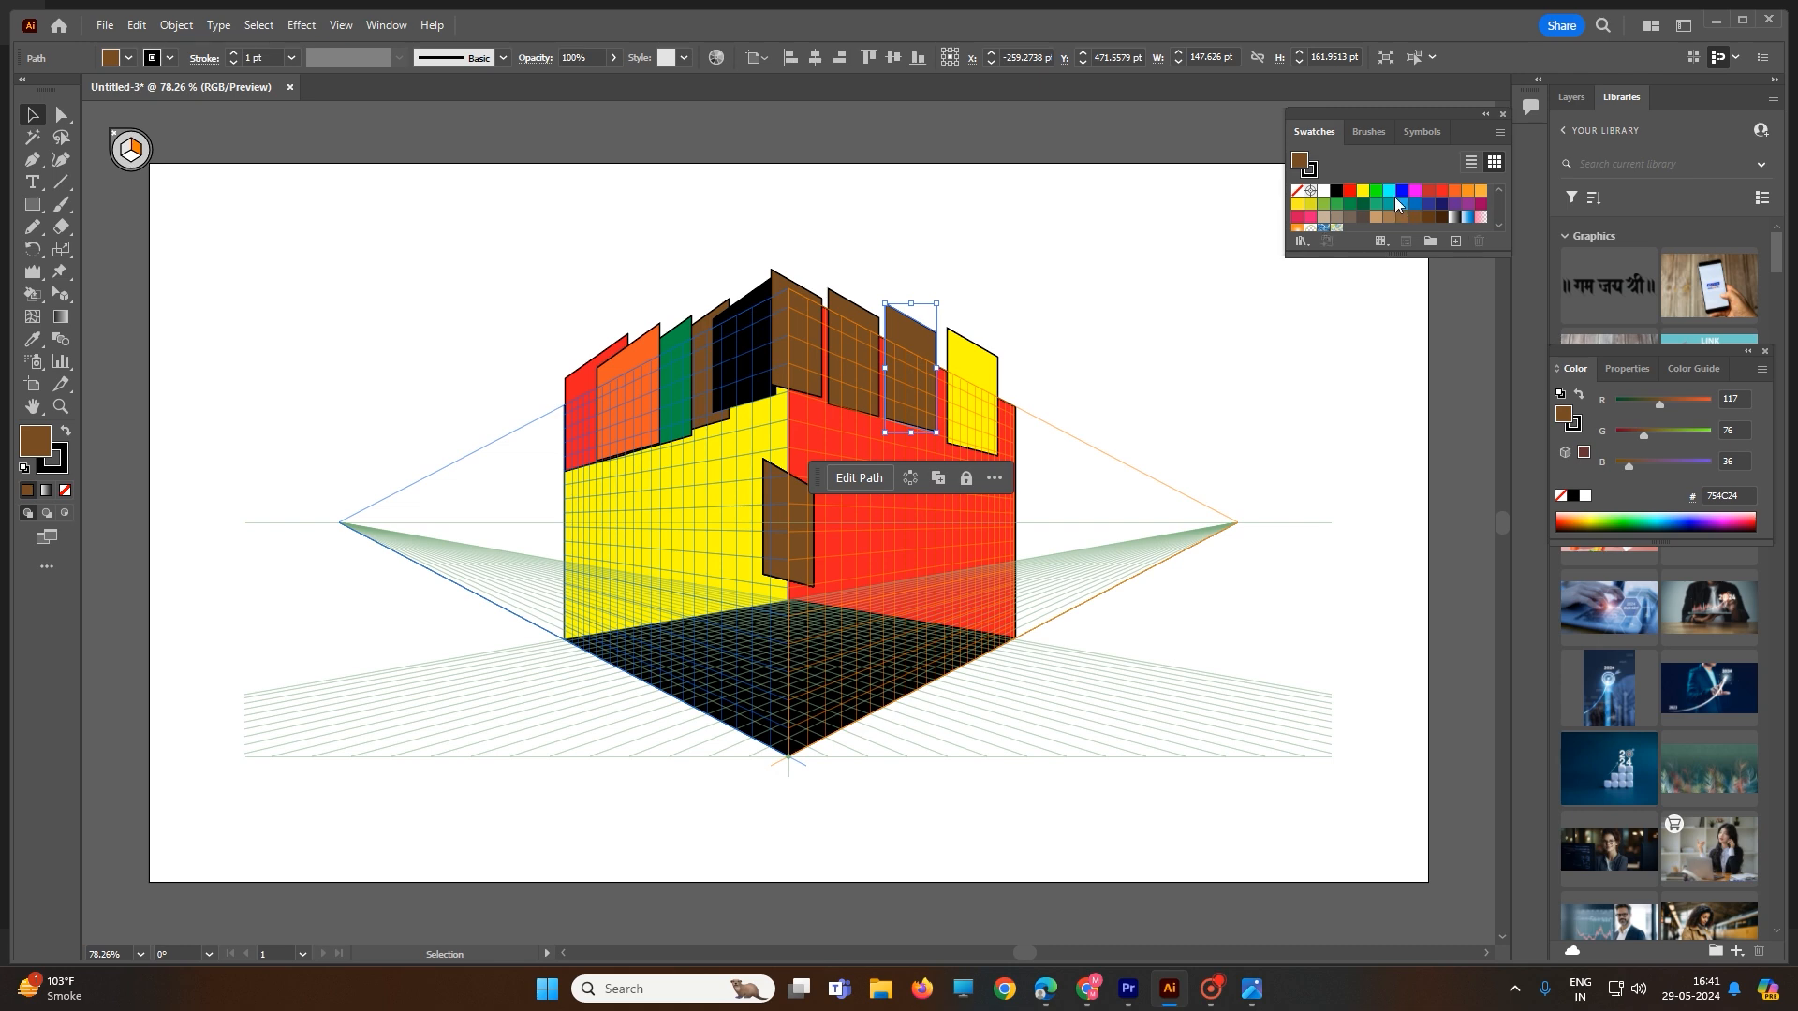
{"action": "left_click", "coordinate": [1396, 203]}
{"action": "left_click", "coordinate": [876, 348]}
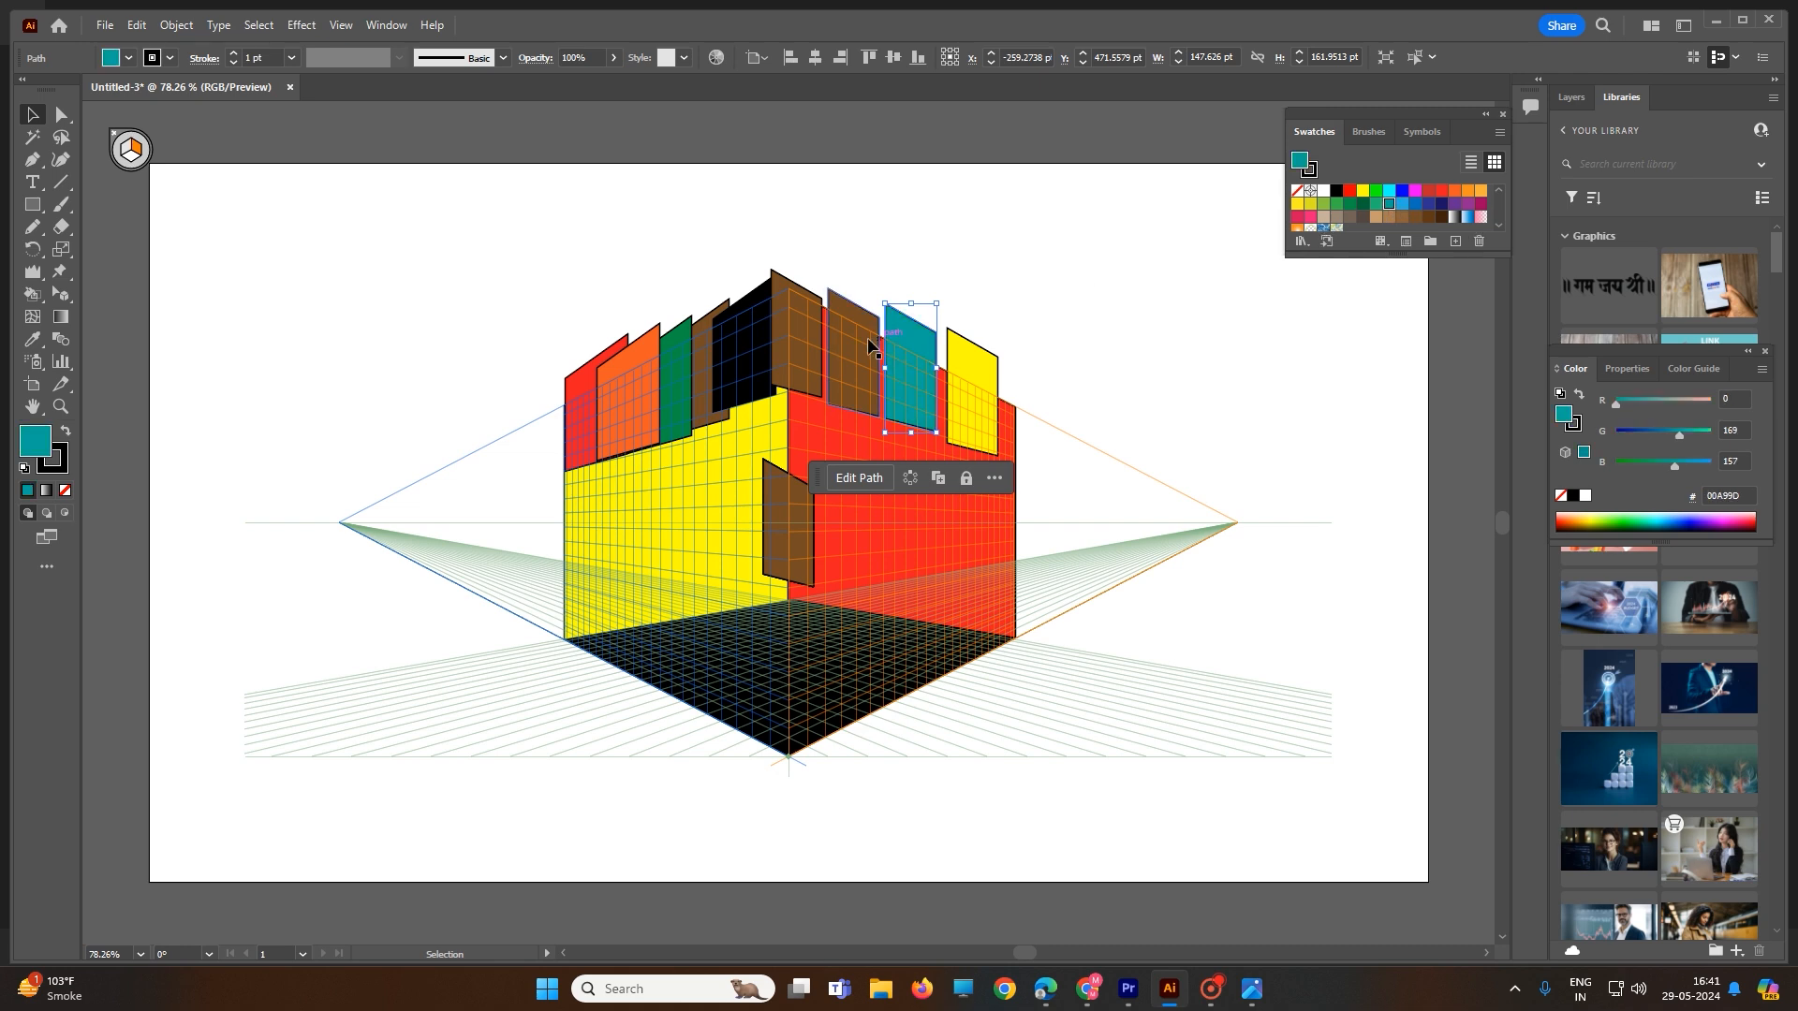
{"action": "left_click", "coordinate": [1389, 191]}
{"action": "left_click", "coordinate": [795, 309]}
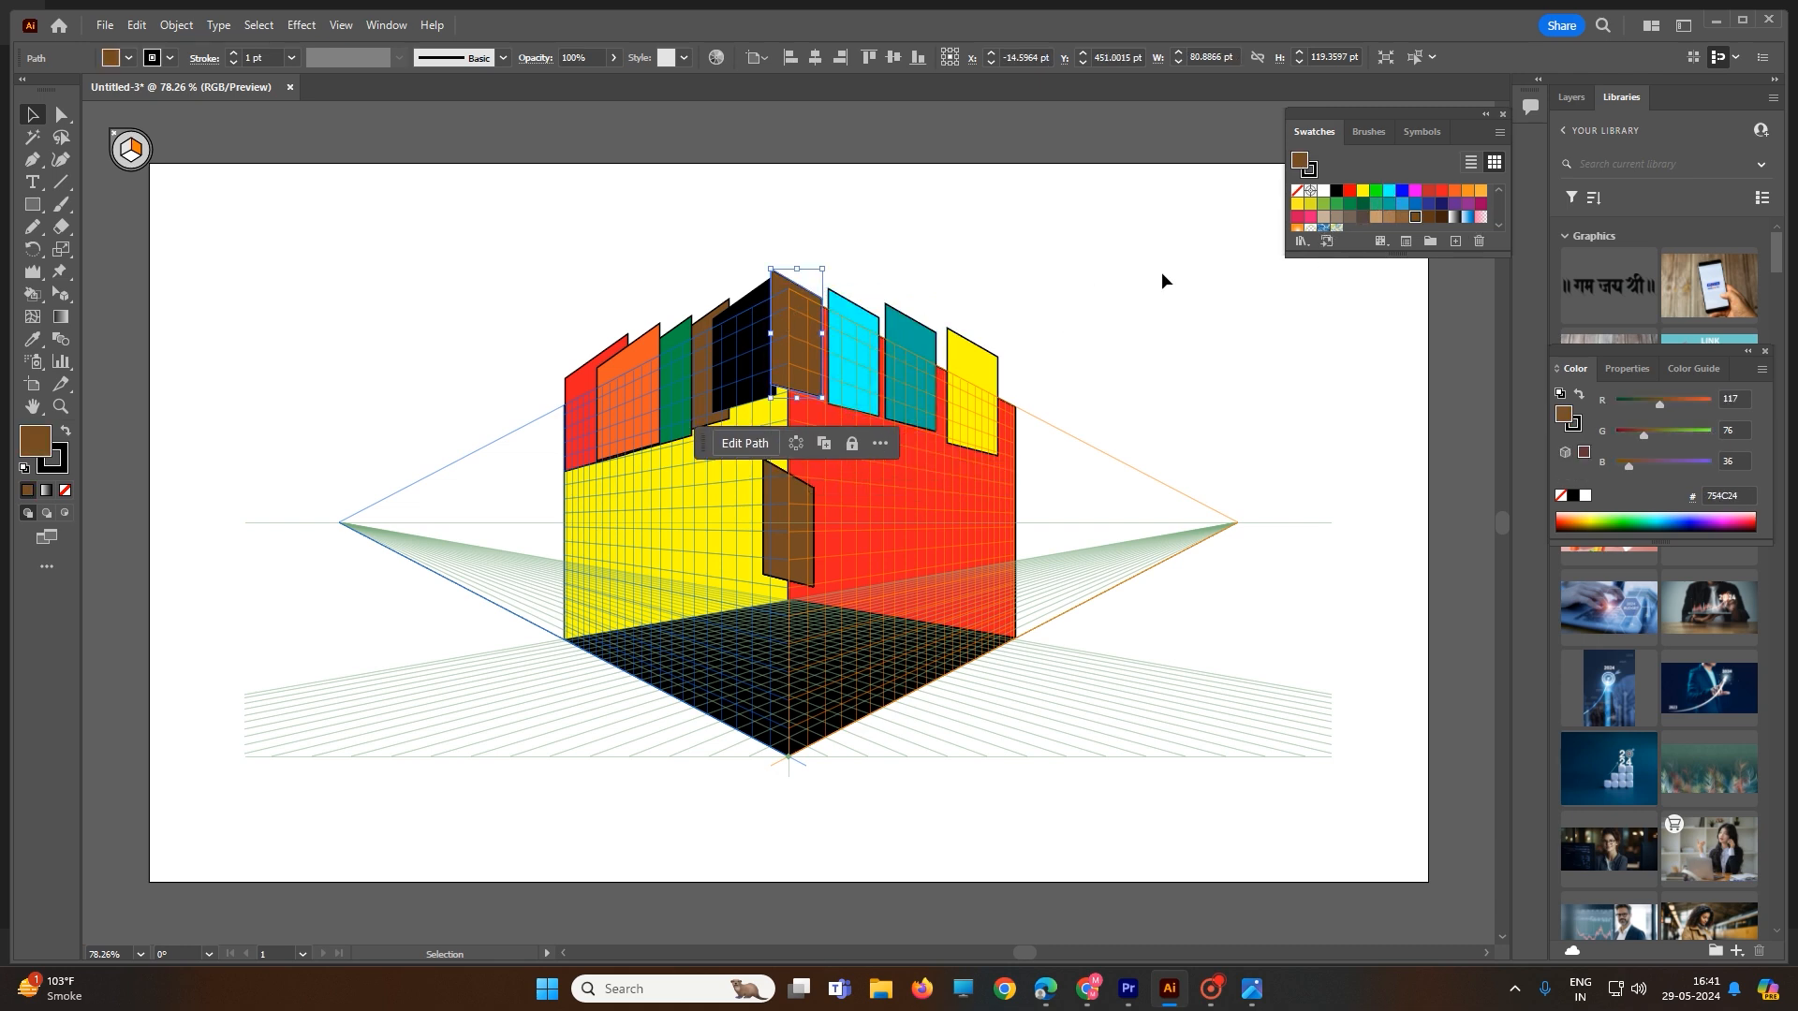
{"action": "left_click", "coordinate": [1310, 217]}
{"action": "left_click", "coordinate": [1120, 309]}
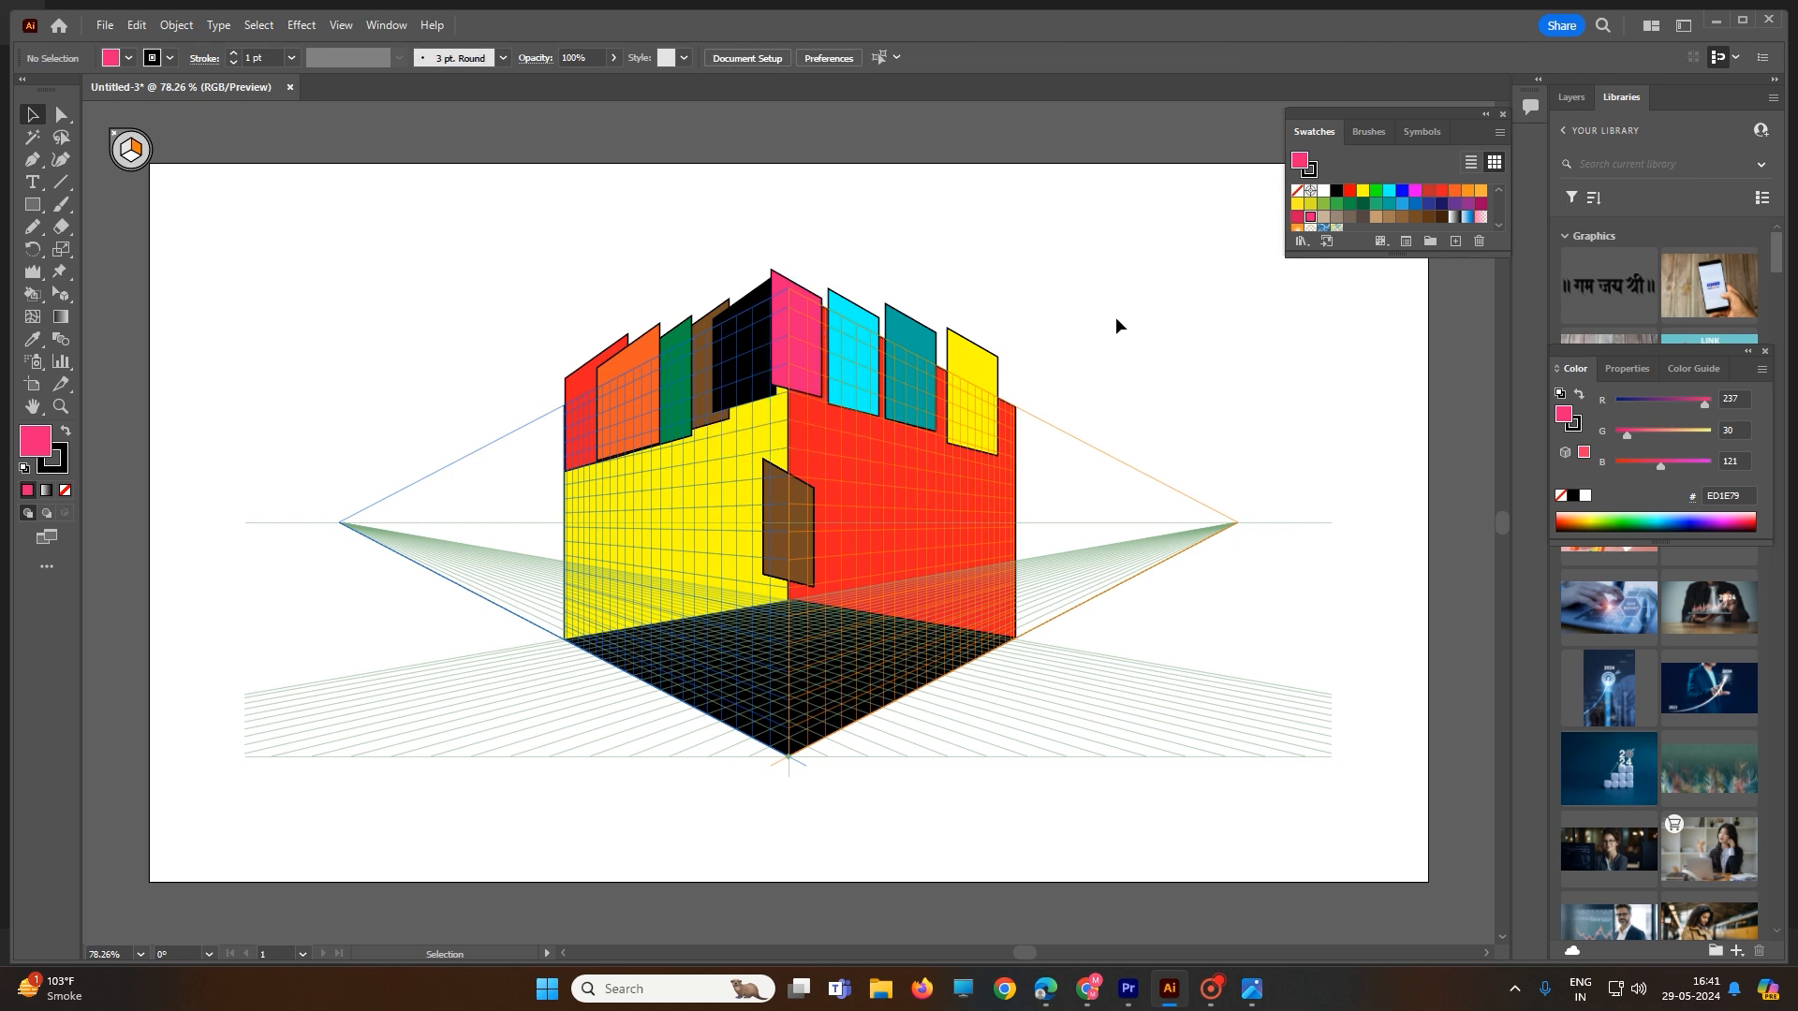
Step: Add a brown panel at the red wall's outer corner, close up the yellow, teal and cyan panels, and place another brown copy behind the cyan one
{"action": "left_click_drag", "start_coordinate": [779, 494], "coordinate": [882, 325]}
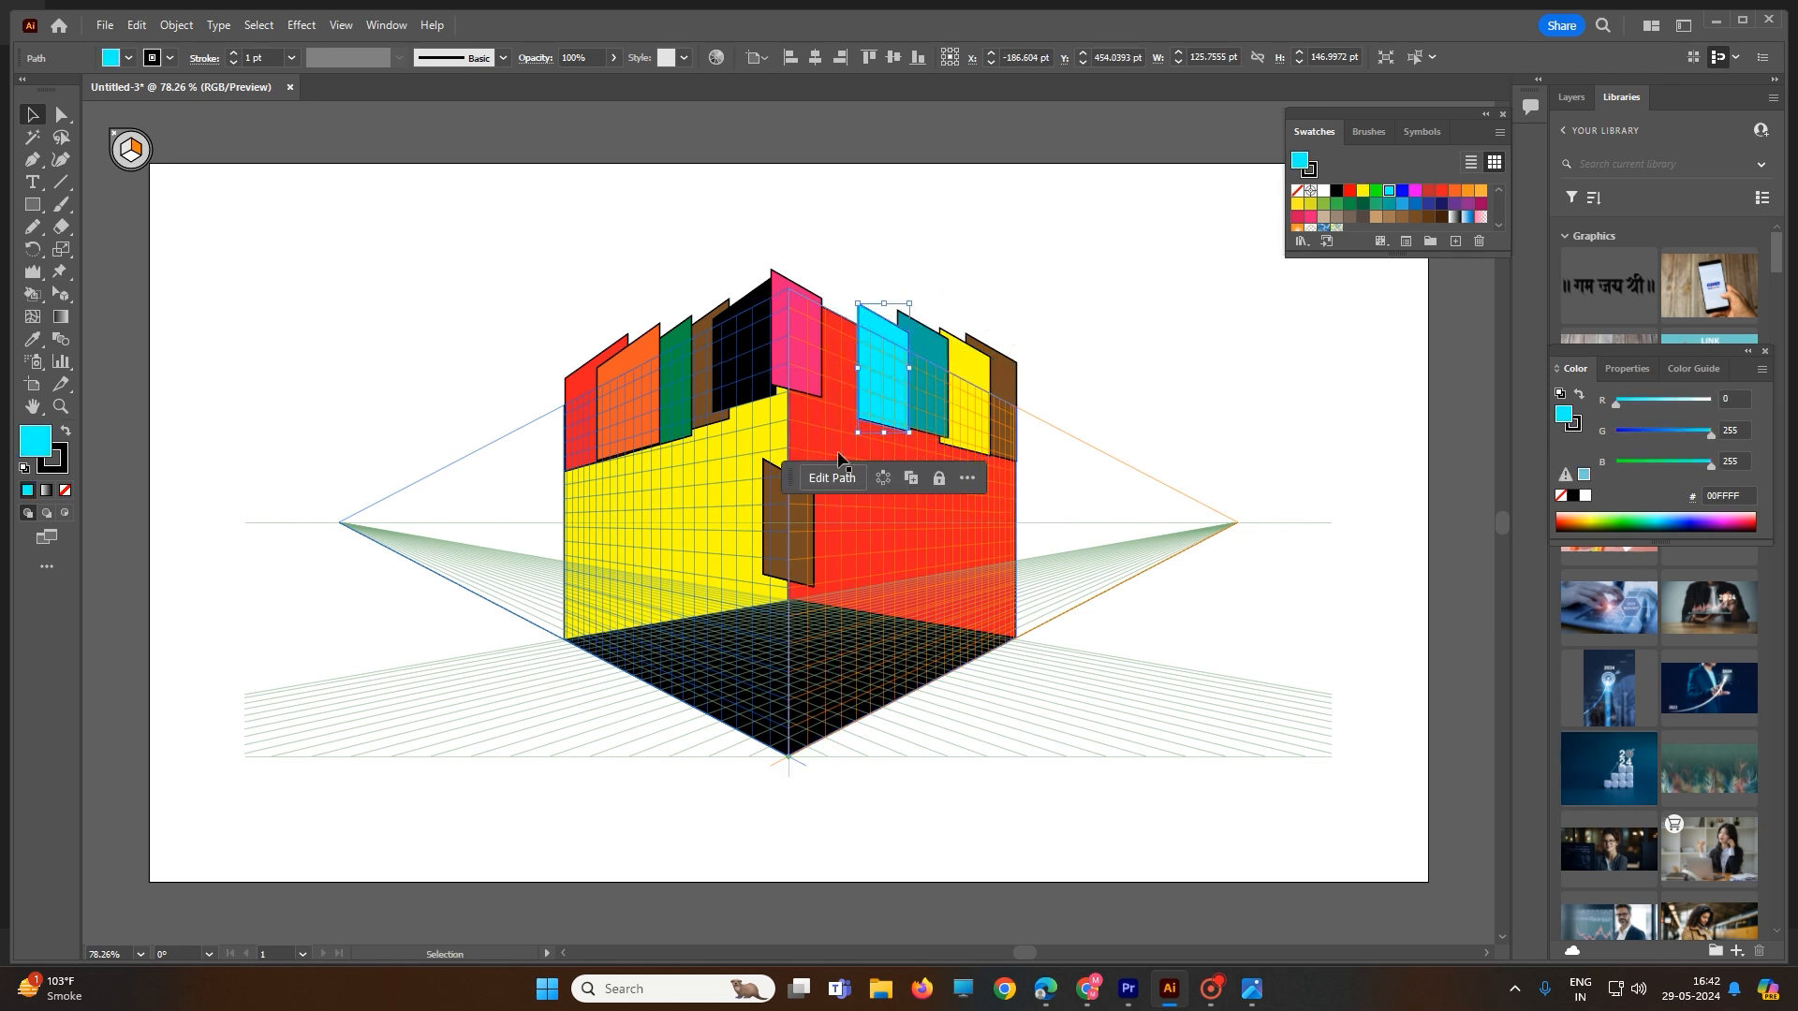
{"action": "left_click_drag", "start_coordinate": [767, 518], "coordinate": [840, 362]}
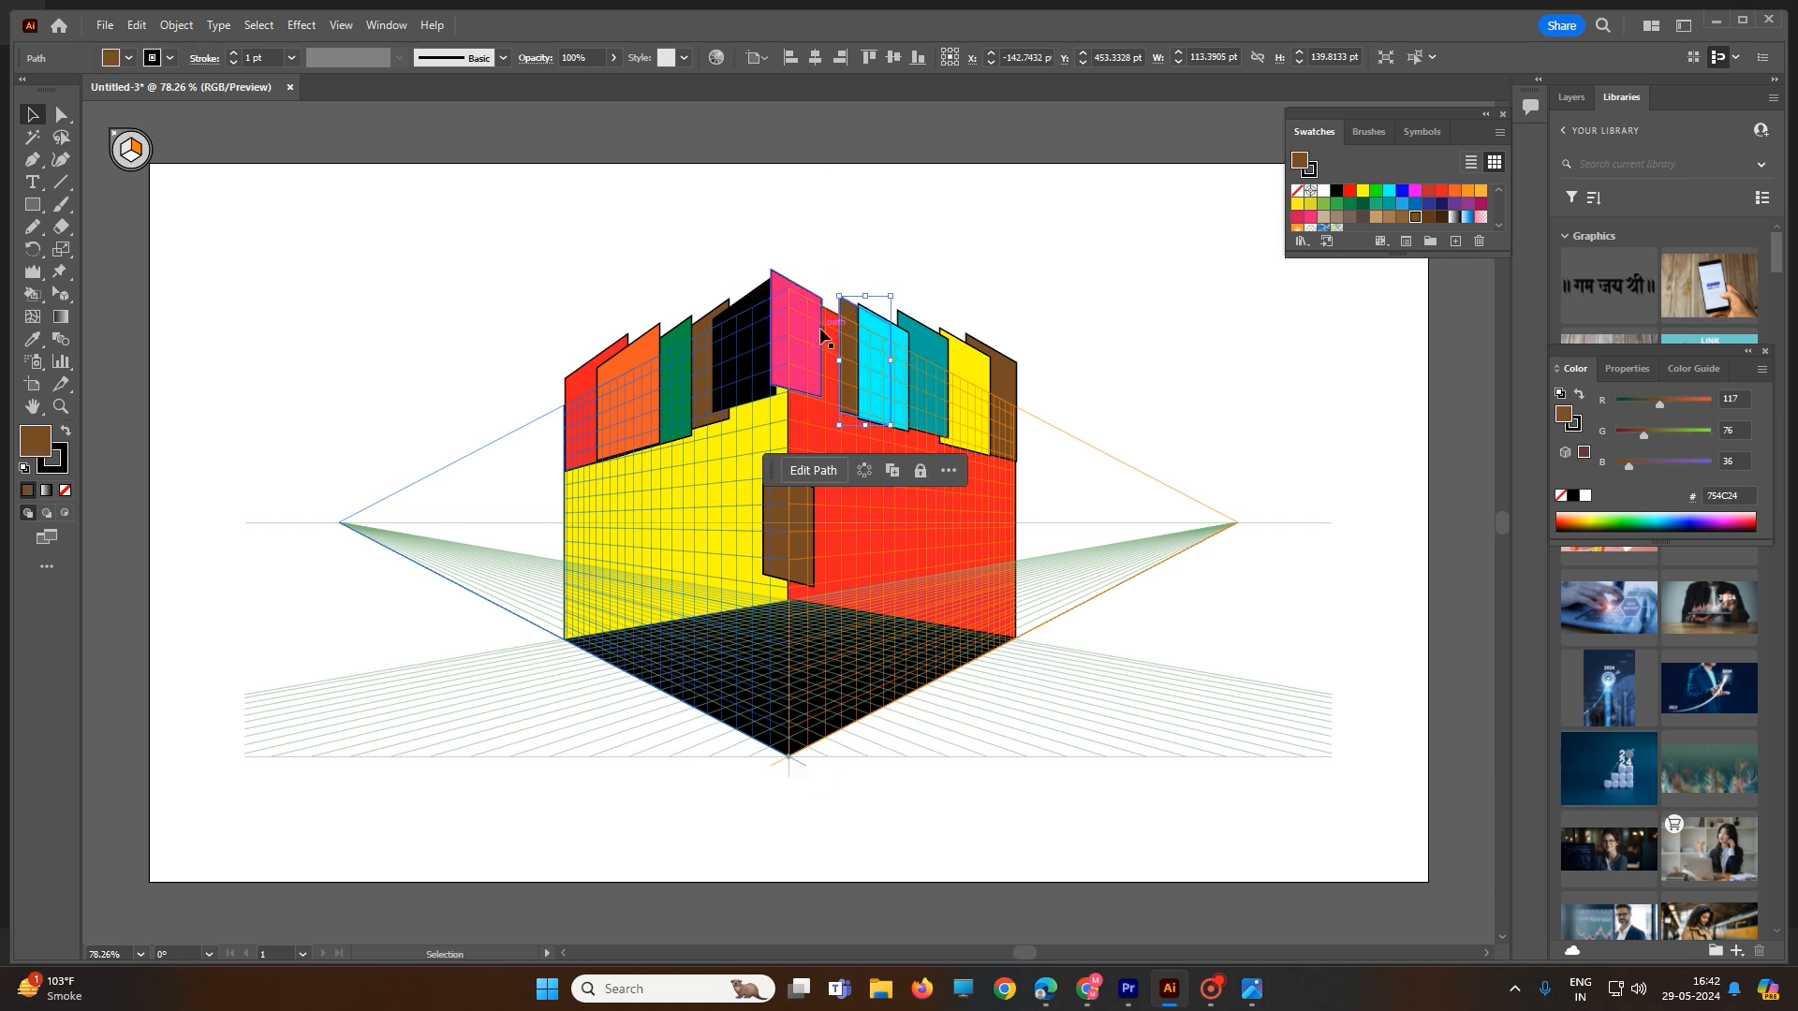
Step: Place another panel copy over the pink panel, fill it with light orange, and add a brown copy between the pink and orange panels
{"action": "key", "text": "ctrl+z"}
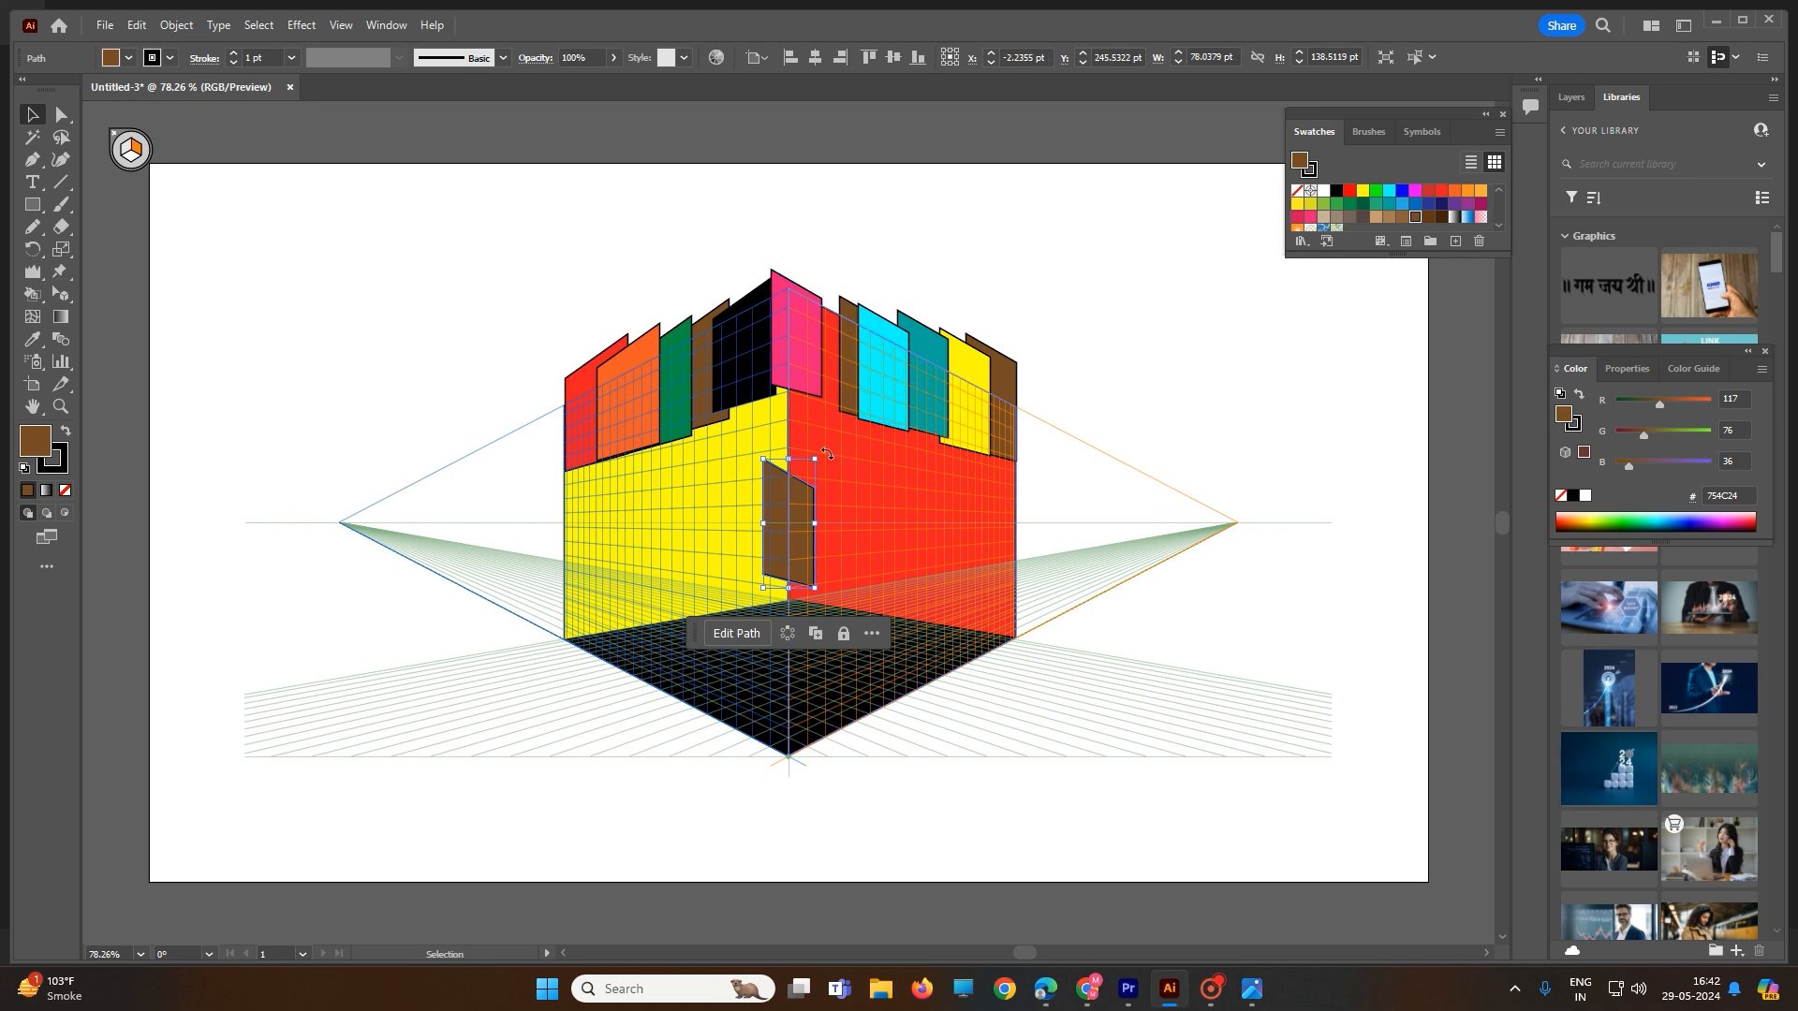
{"action": "left_click_drag", "start_coordinate": [790, 468], "coordinate": [807, 335]}
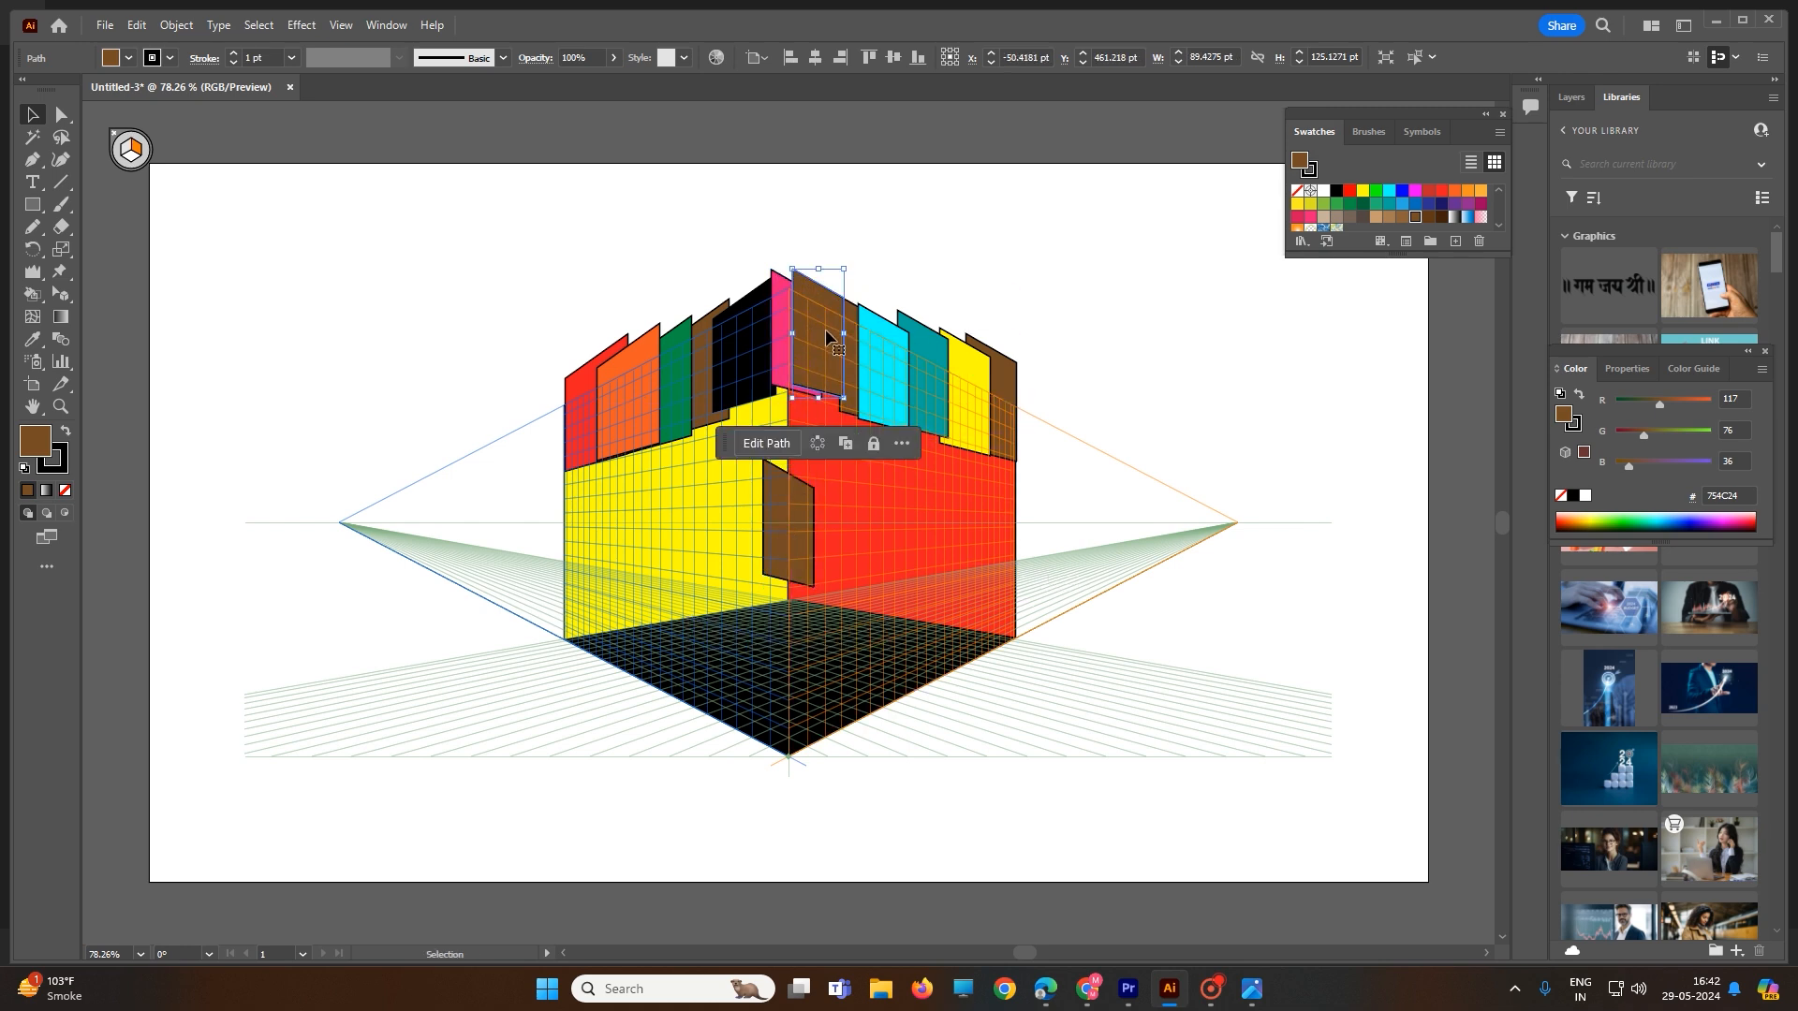
{"action": "left_click", "coordinate": [1482, 191]}
{"action": "left_click", "coordinate": [1283, 408]}
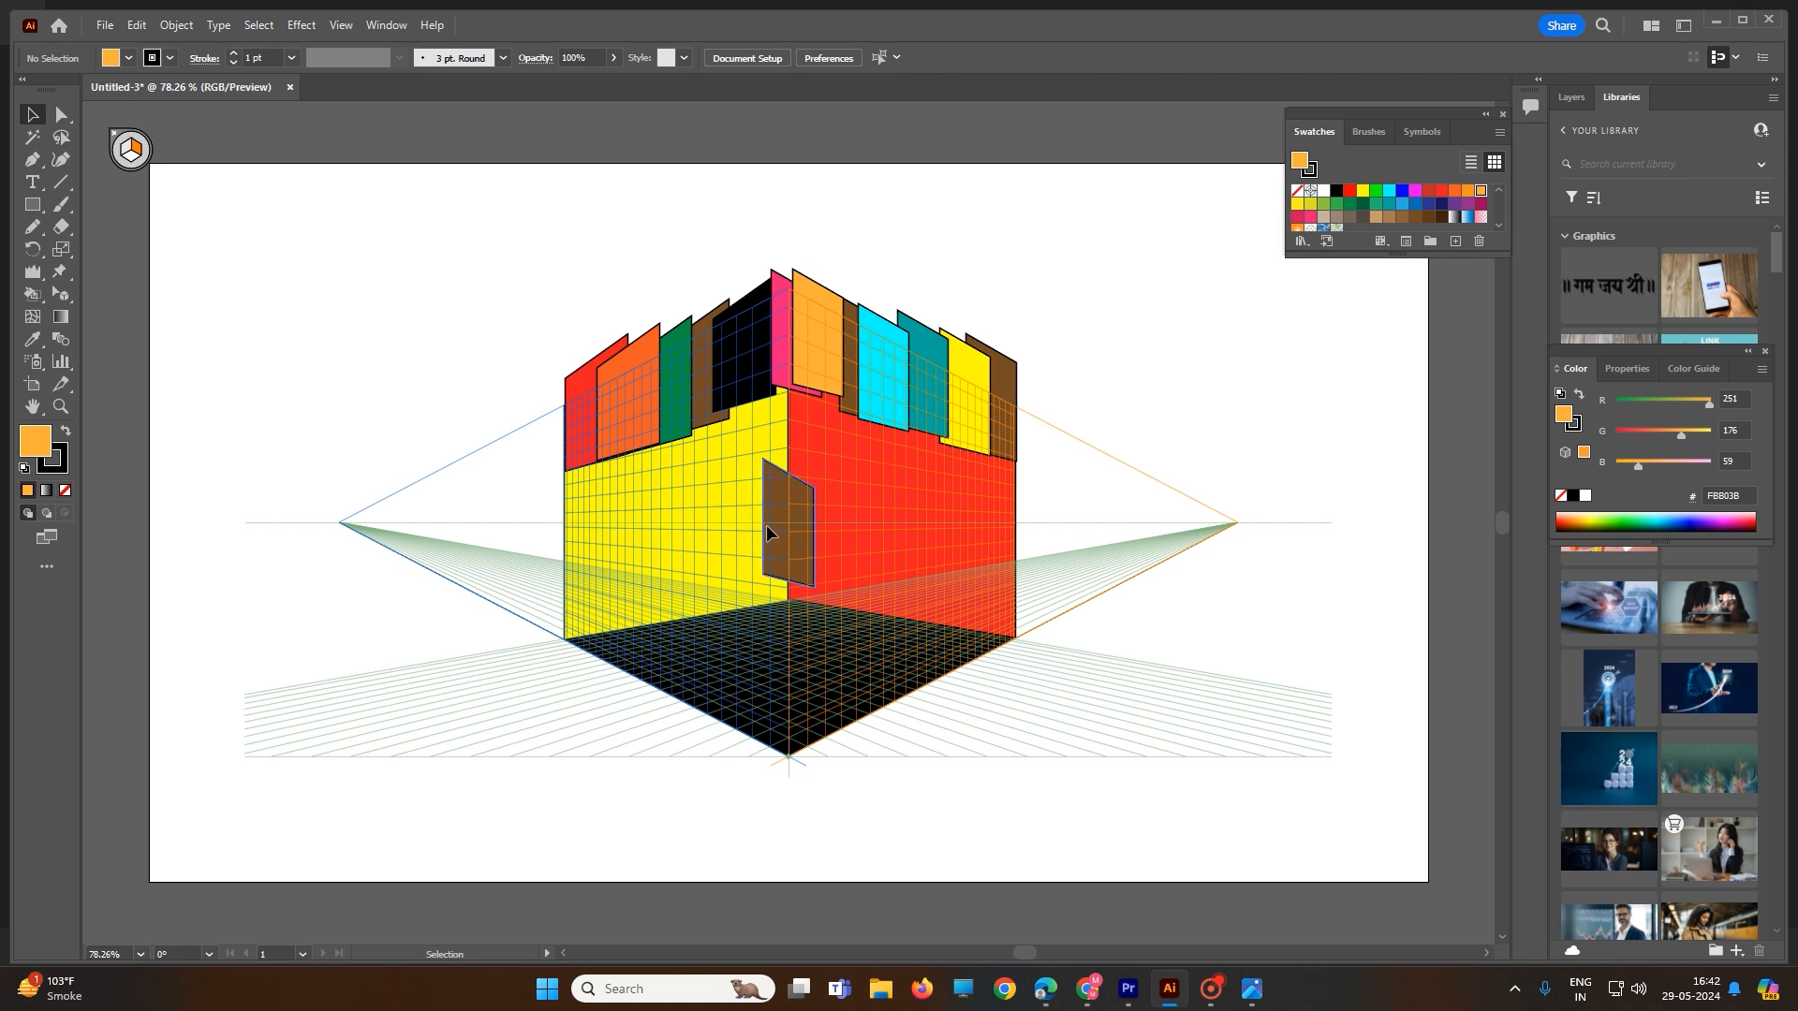
{"action": "left_click_drag", "start_coordinate": [766, 524], "coordinate": [785, 340]}
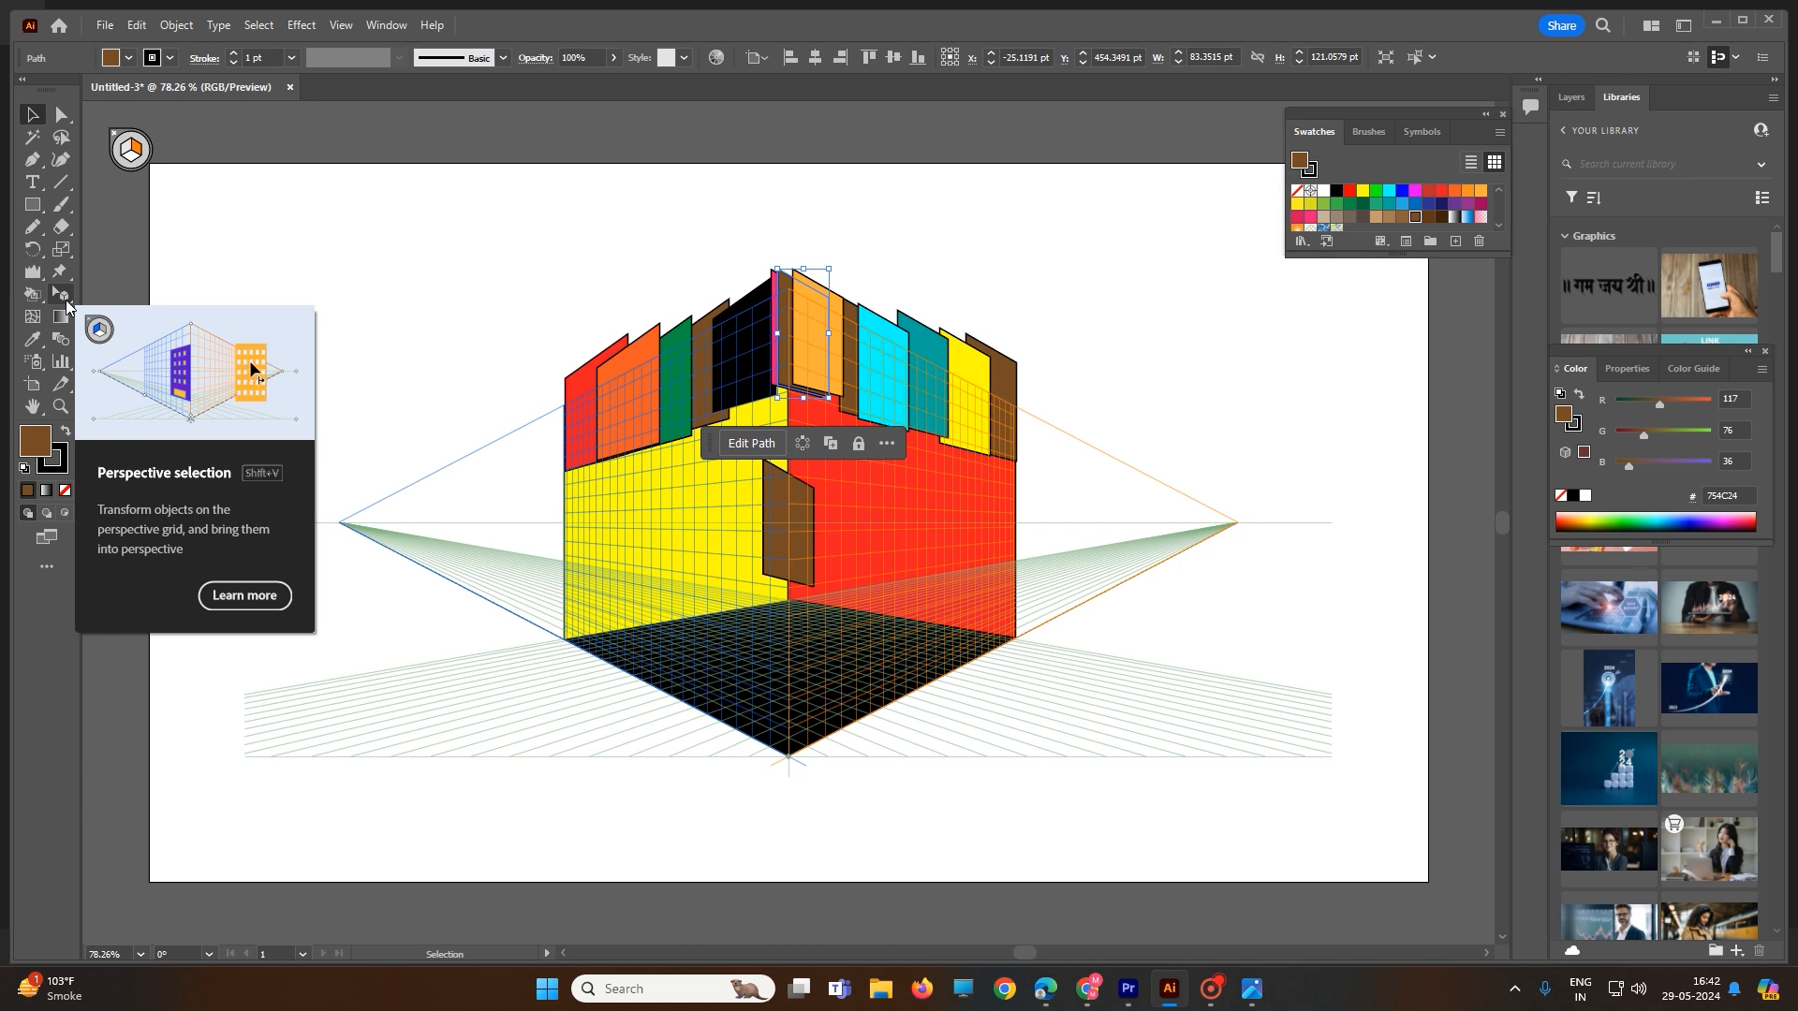
Step: Switch to the Perspective Grid tool to show the grid's adjustment handles
{"action": "left_click", "coordinate": [65, 300]}
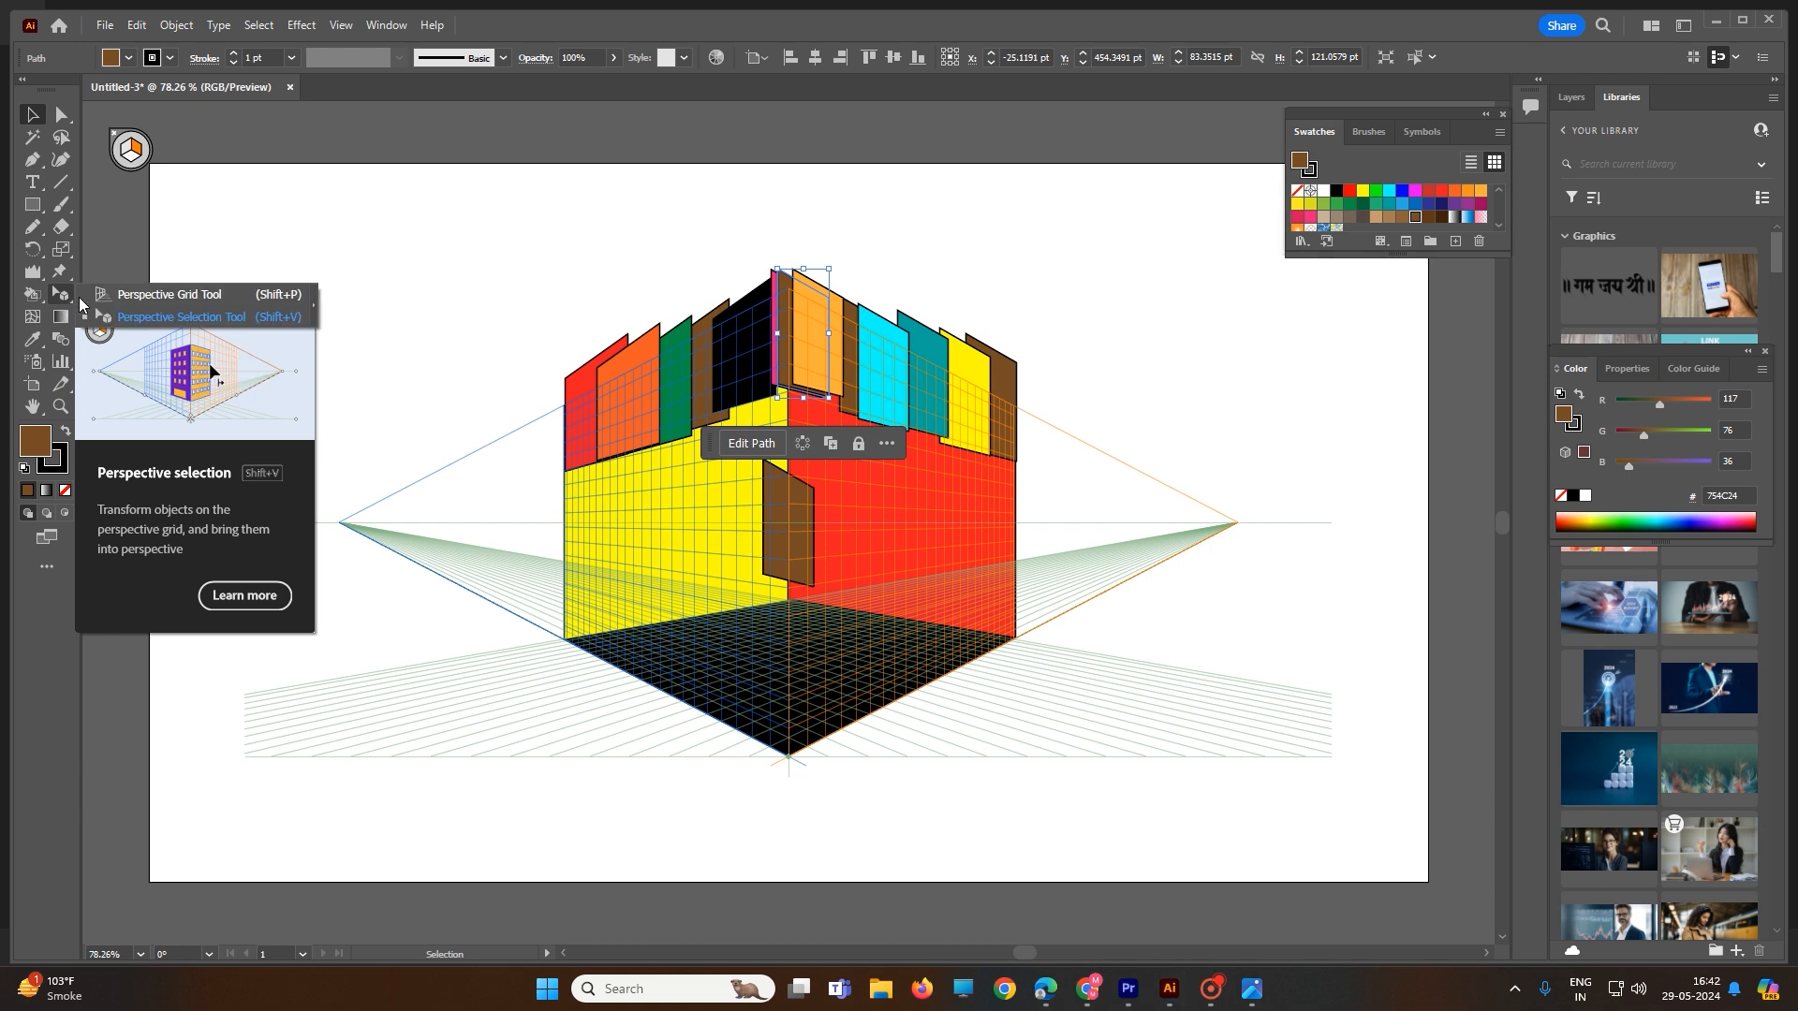
{"action": "left_click", "coordinate": [151, 296]}
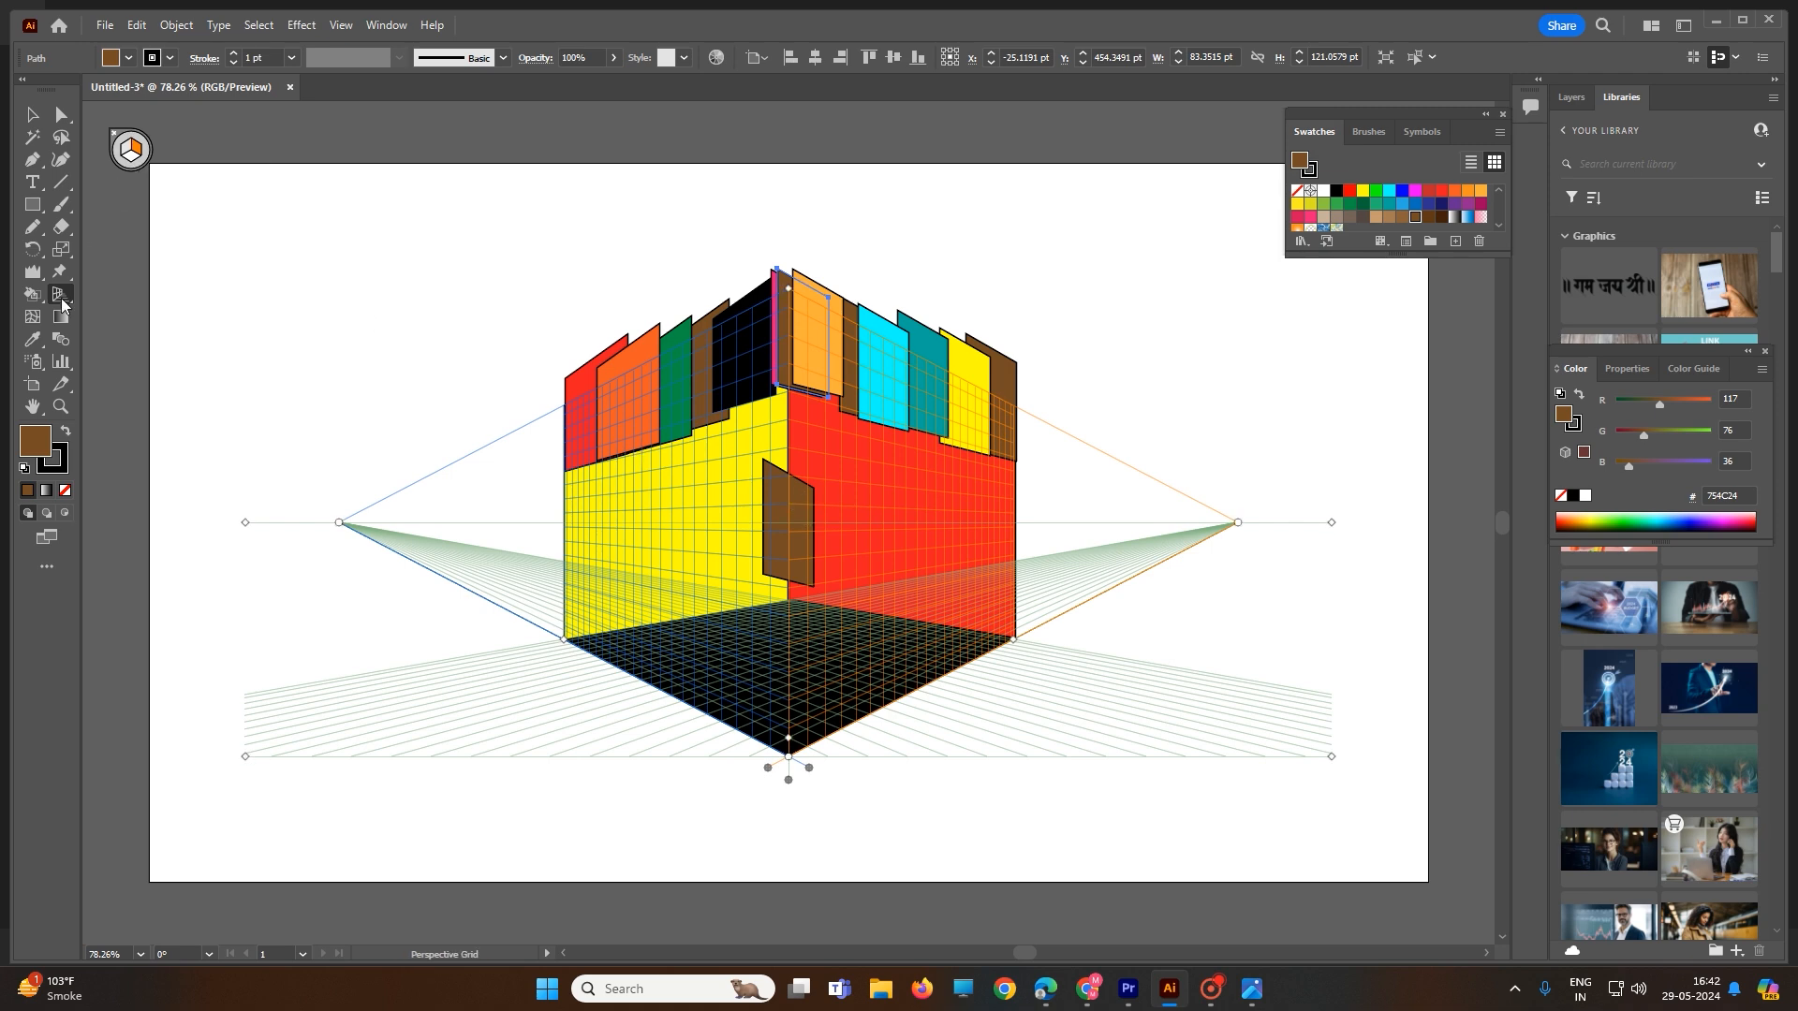
{"action": "left_click", "coordinate": [59, 294]}
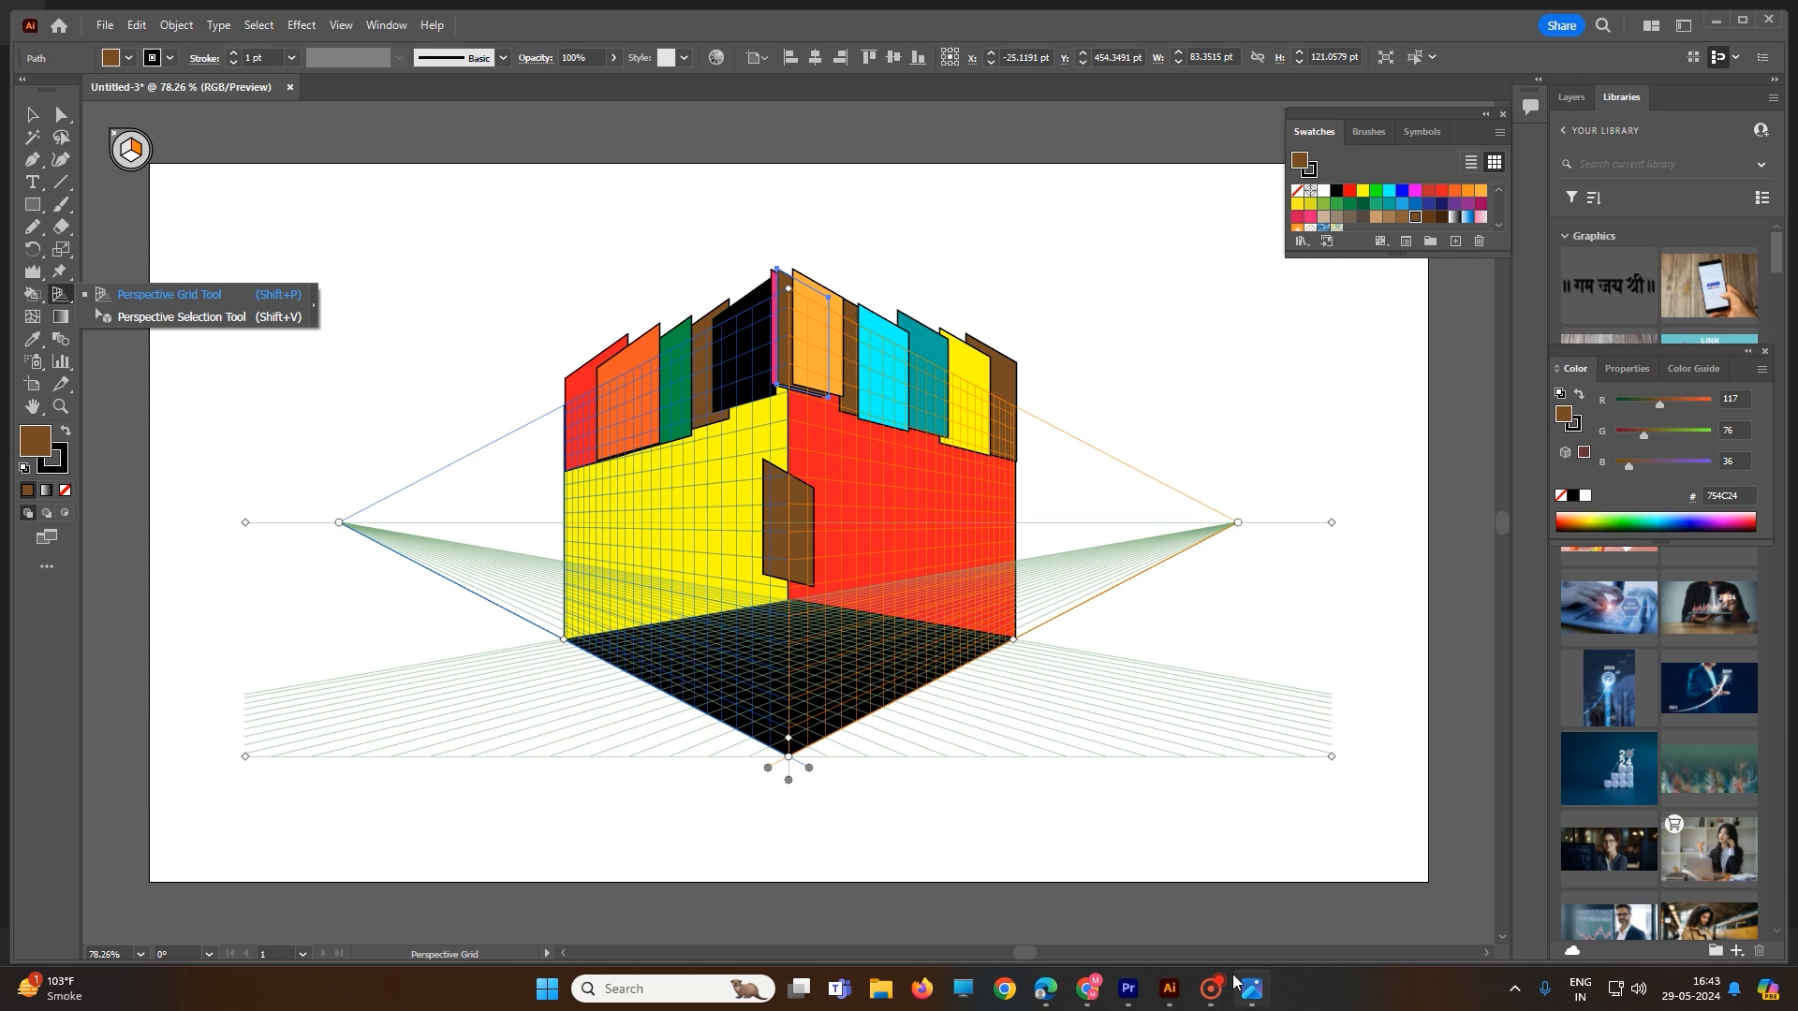
{"action": "left_click", "coordinate": [1169, 988]}
{"action": "left_click", "coordinate": [1211, 988]}
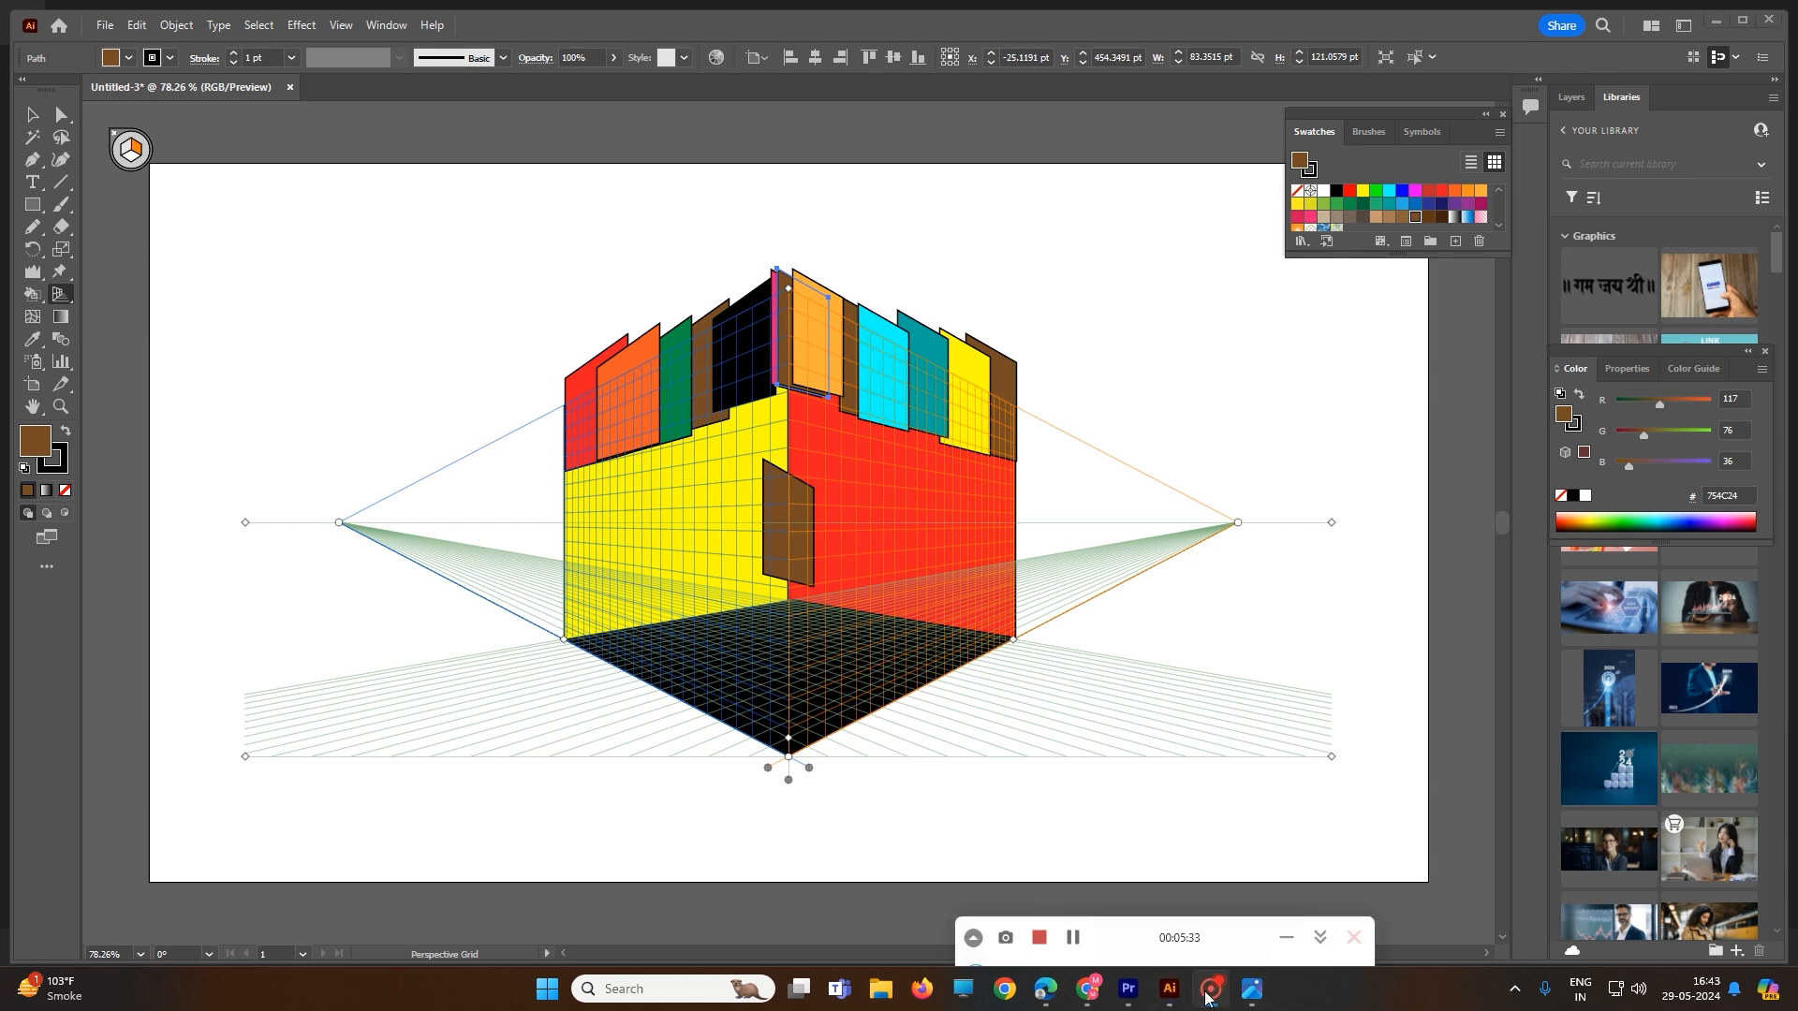